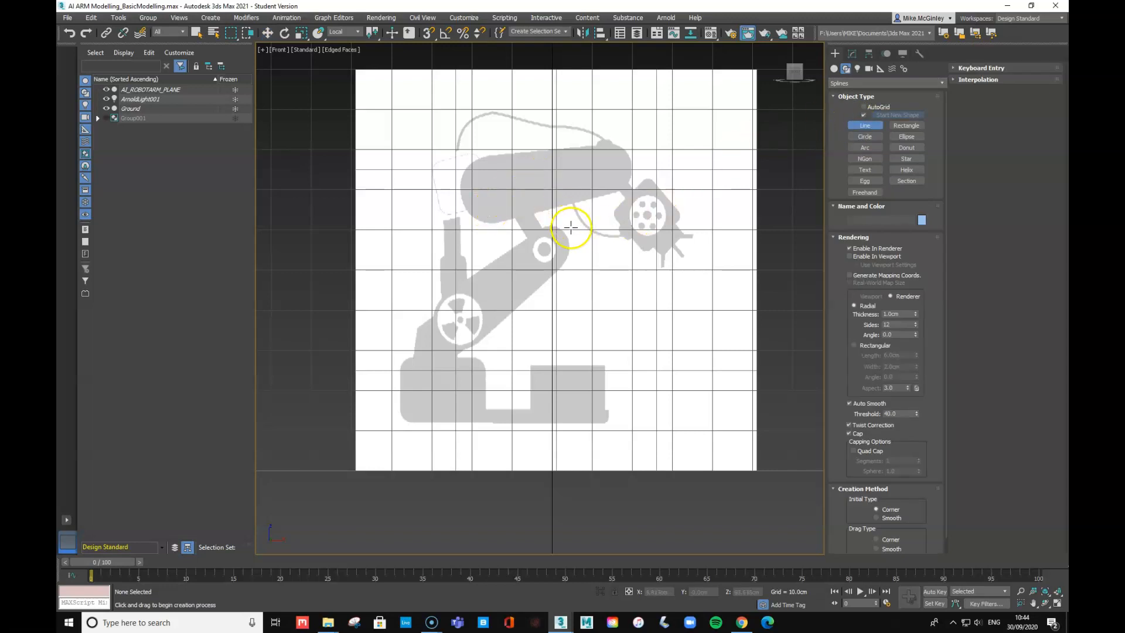
- Zoom the Front viewport in on the reference image's upper arm section
scroll(586, 220, "up", 6)
scroll(640, 202, "down", 3)
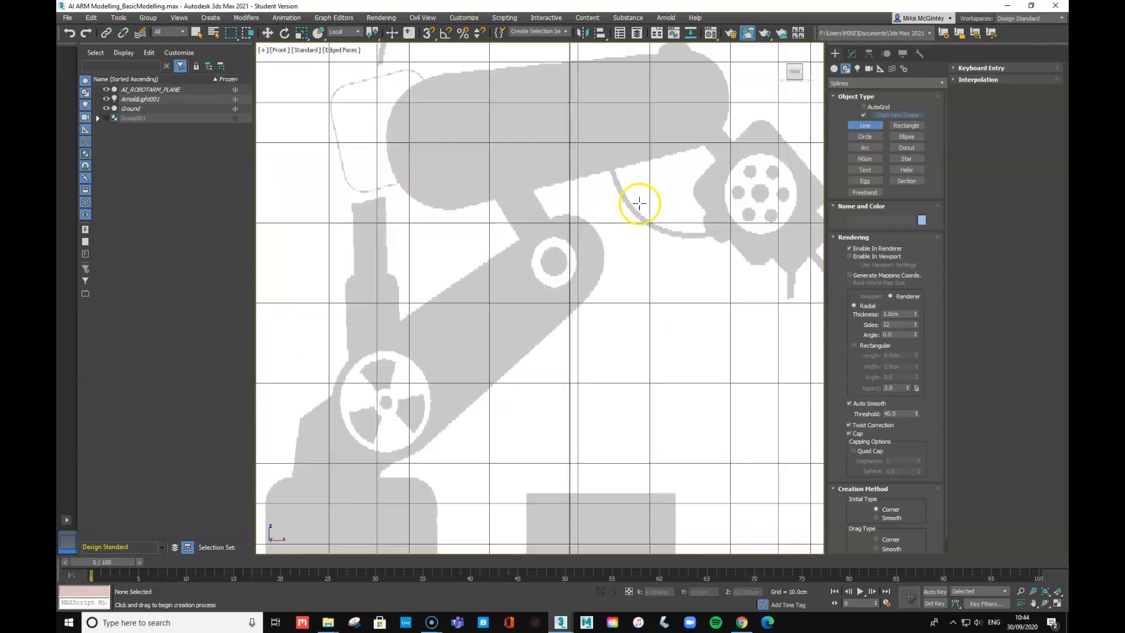
scroll(638, 326, "down", 2)
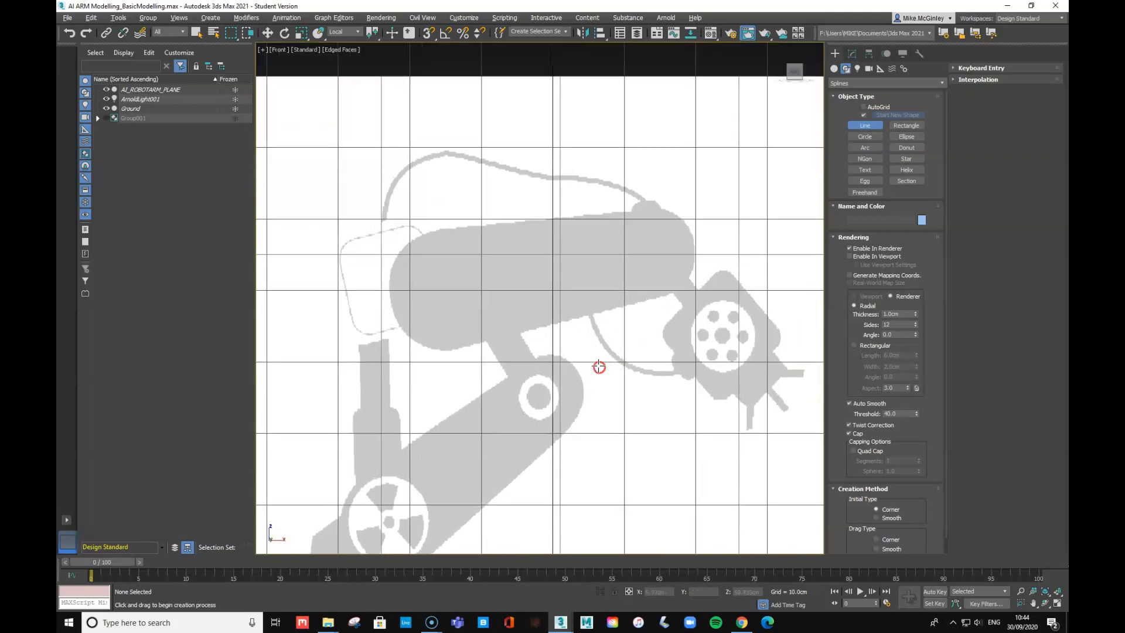
- Trace the upper arm with a closed six-point Line spline, Line004
left_click(391, 301)
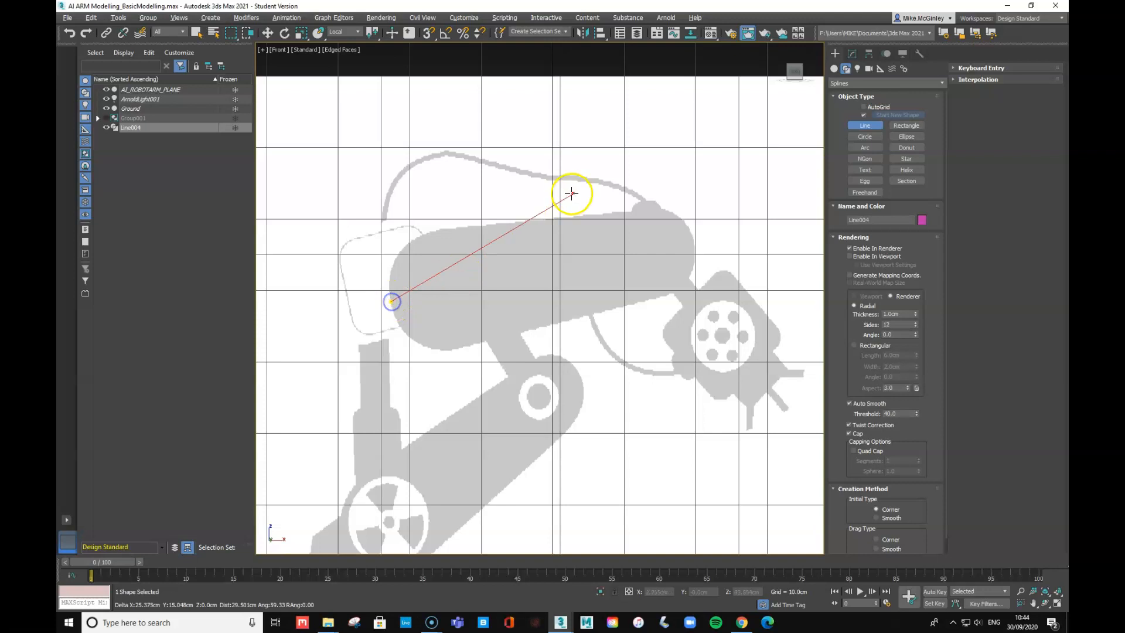
left_click(427, 232)
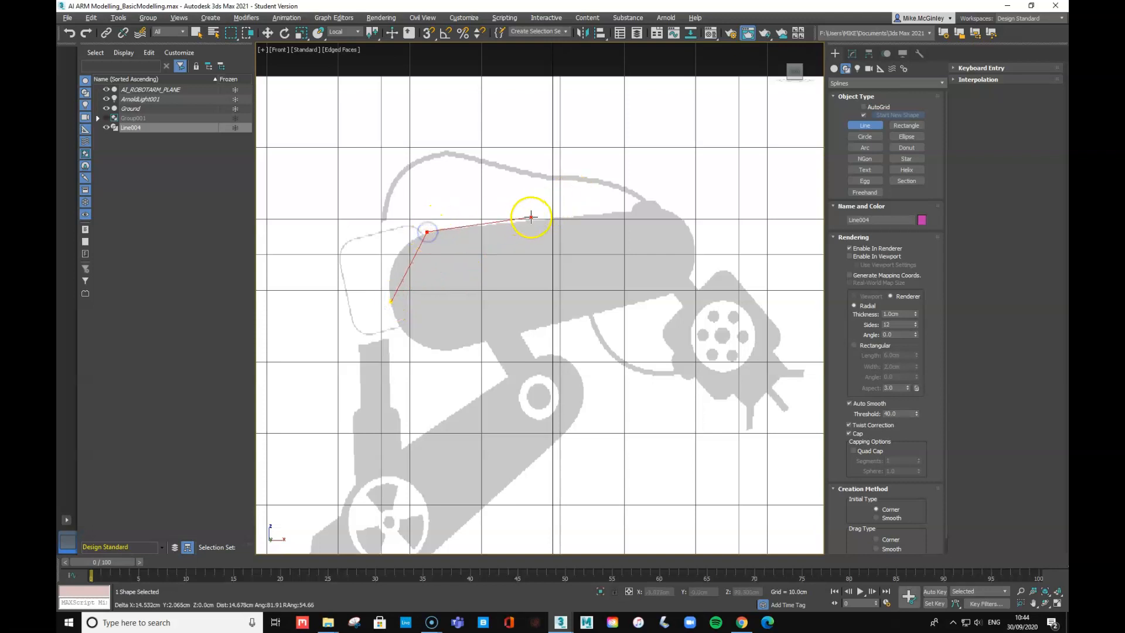
left_click(634, 212)
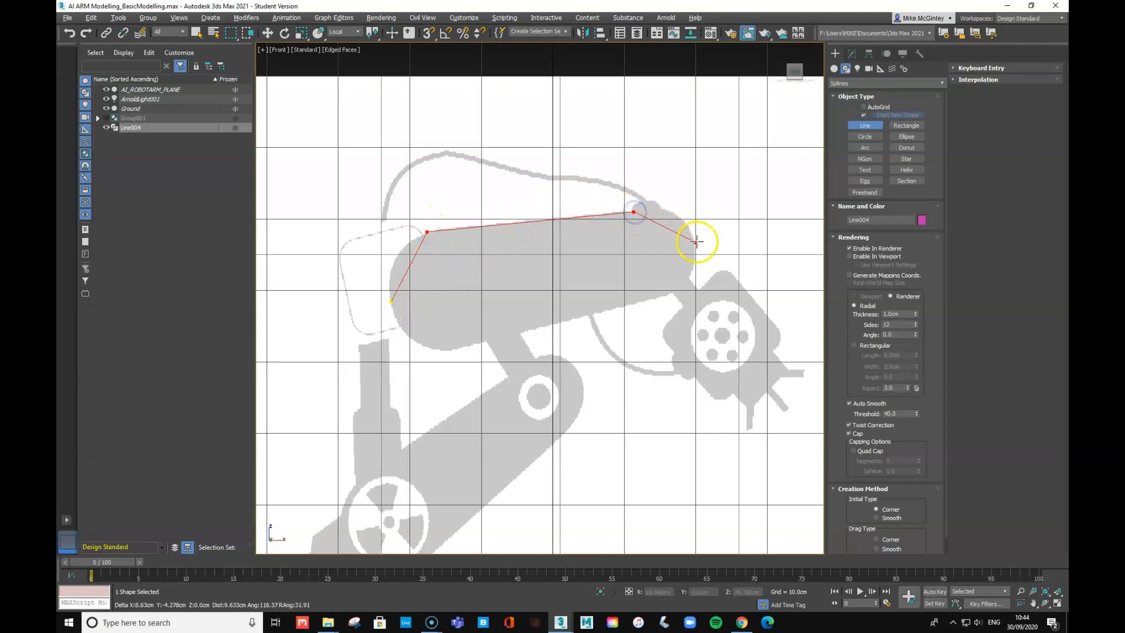
left_click(695, 241)
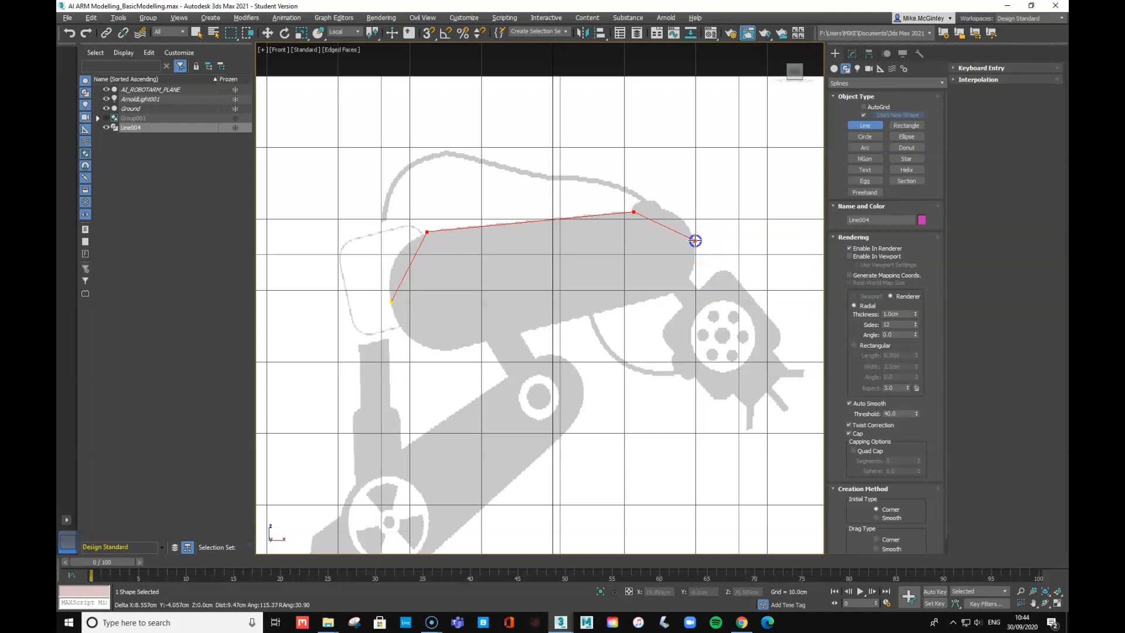
left_click(671, 295)
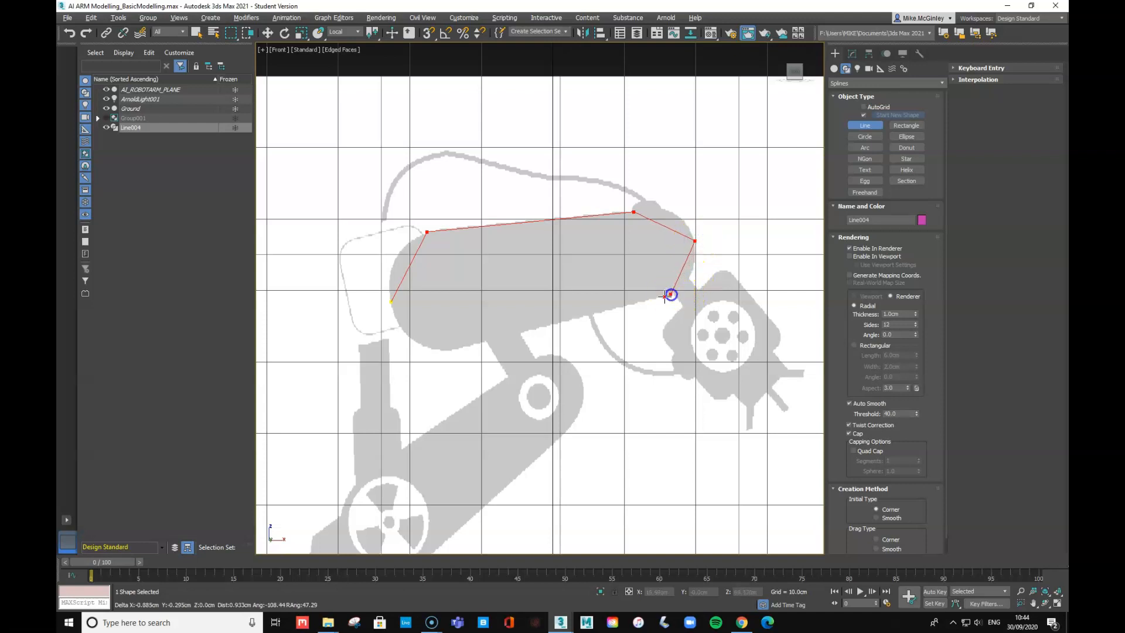
left_click(448, 350)
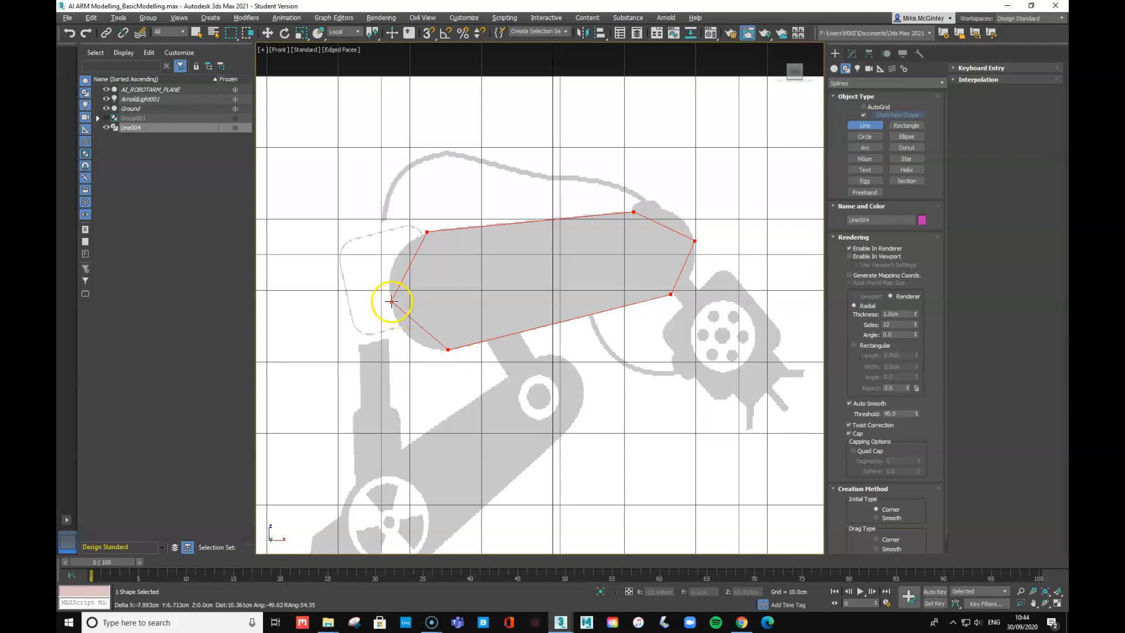
left_click(392, 302)
left_click(540, 321)
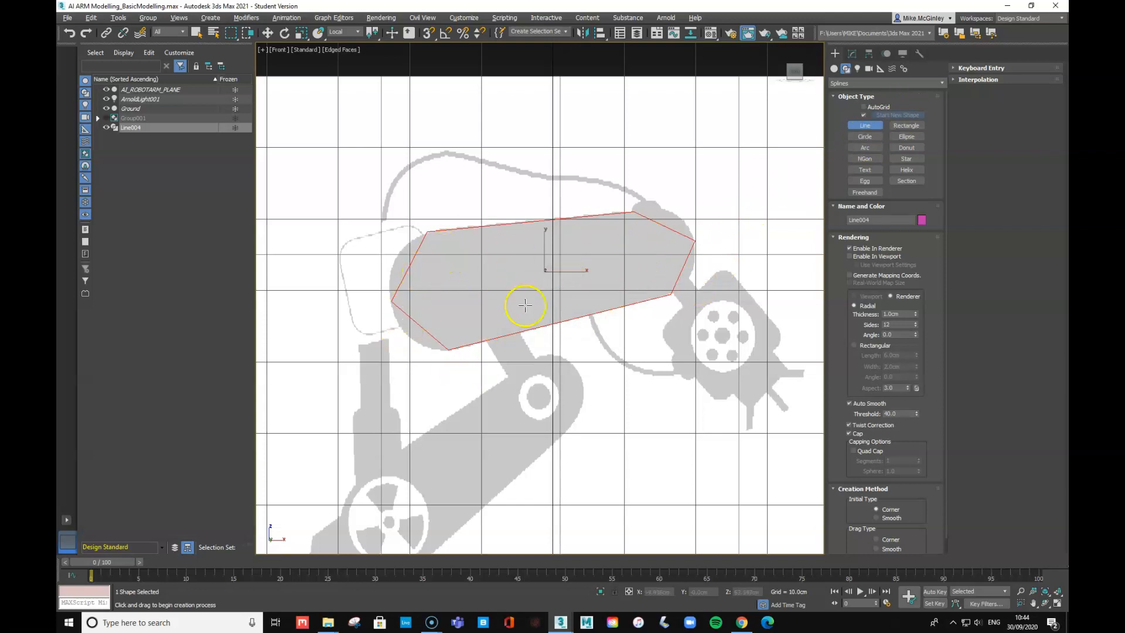
- At Line004's Vertex level, make the right-end vertex Bezier and round that end
left_click(852, 53)
left_click(834, 98)
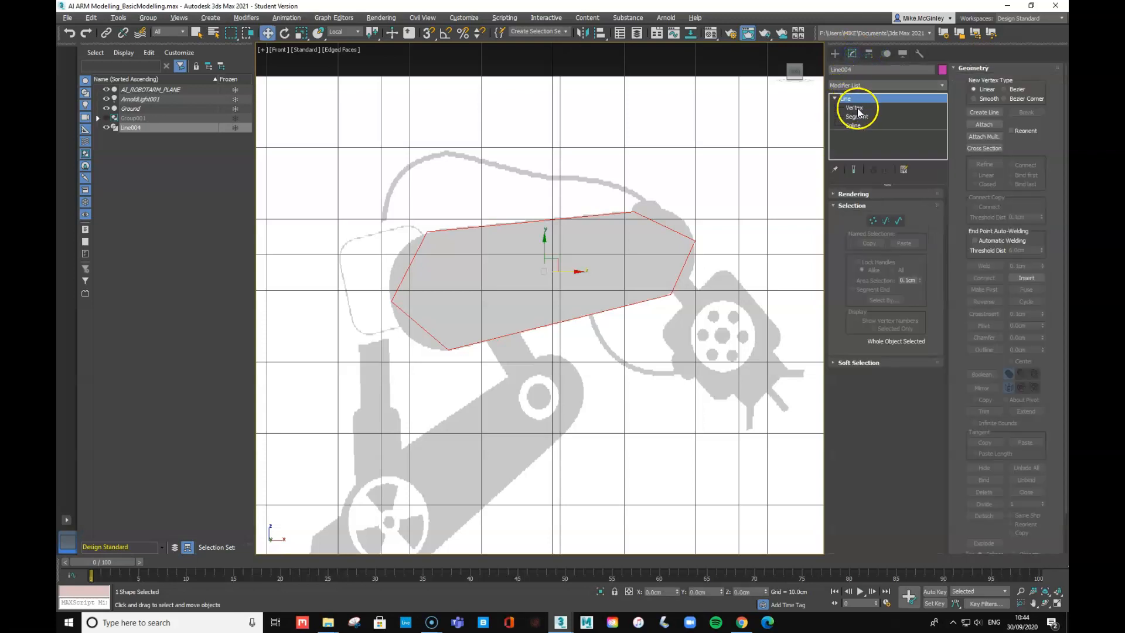
left_click(854, 108)
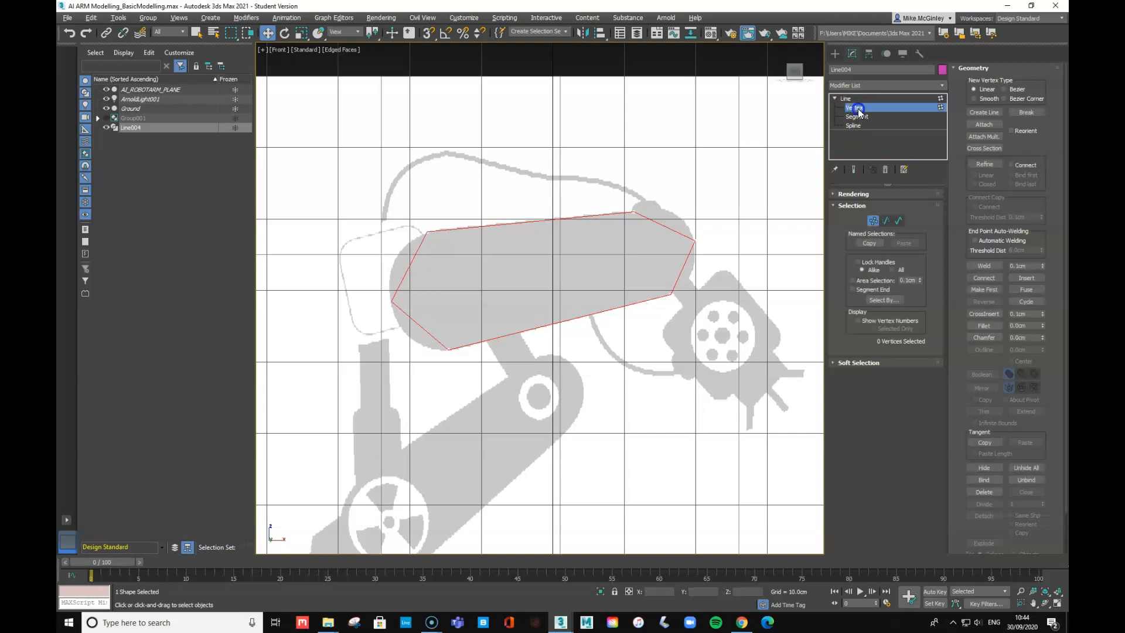
left_click(694, 241)
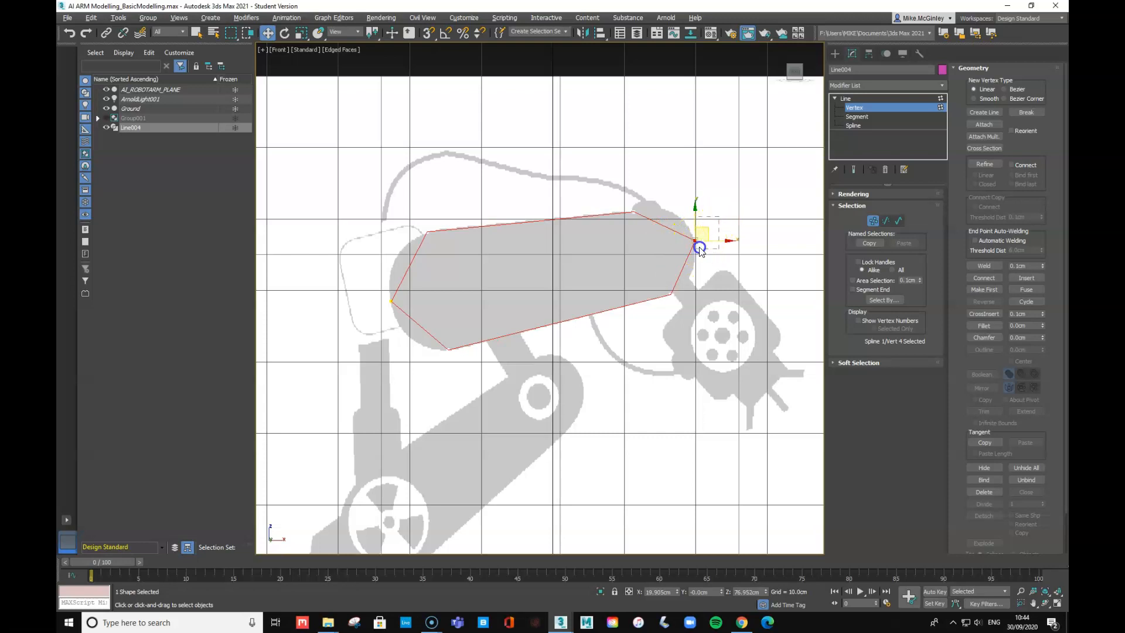
right_click(696, 241)
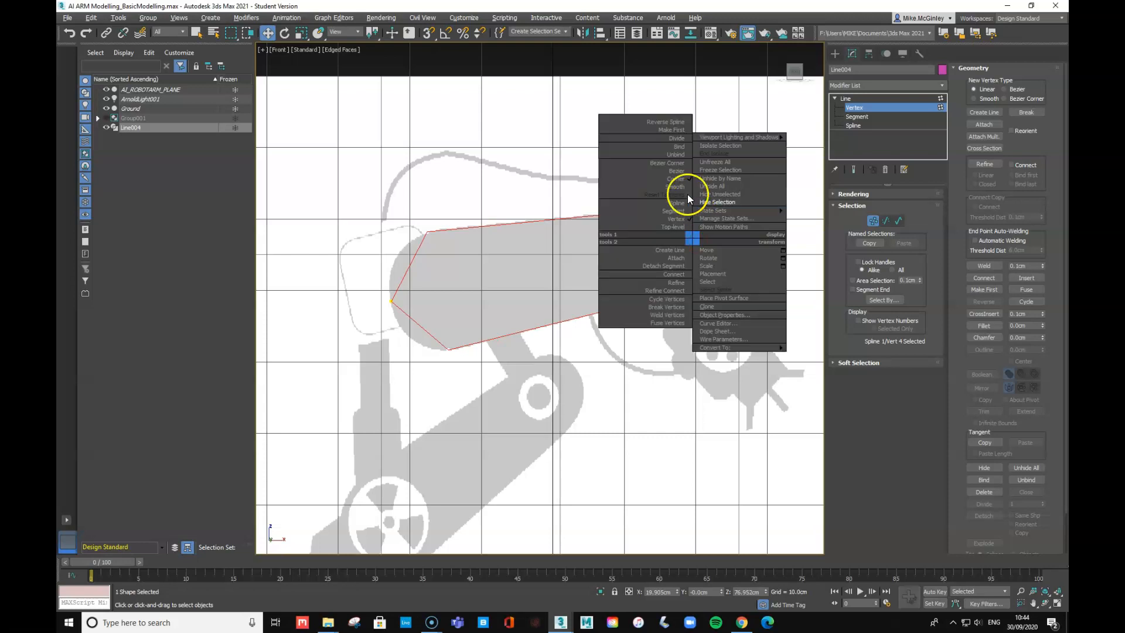
left_click(678, 188)
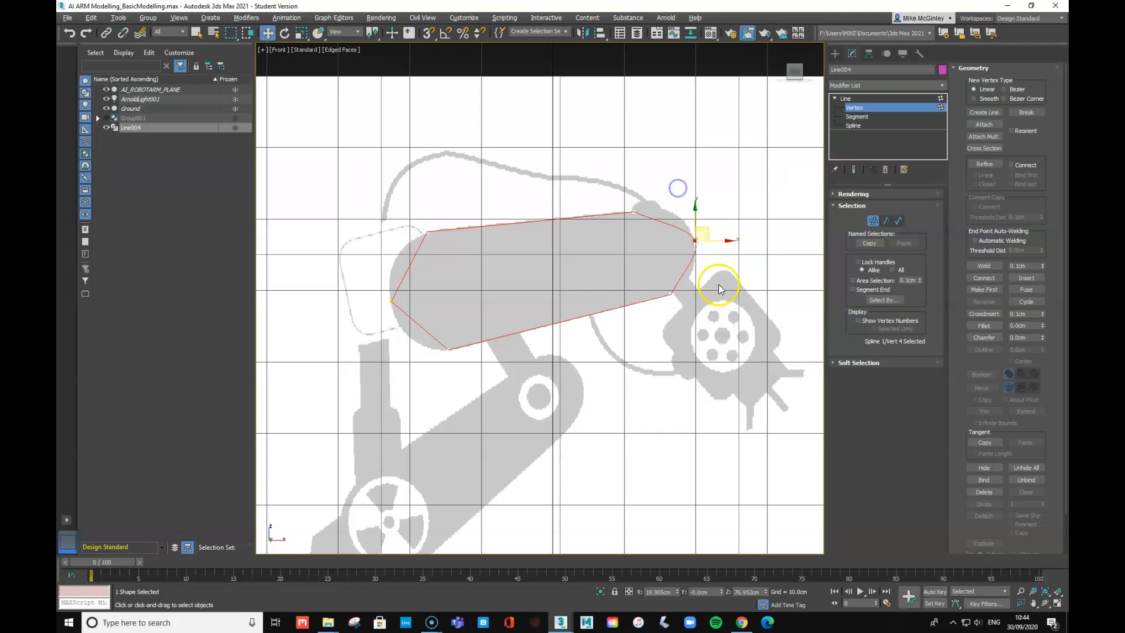
right_click(693, 237)
left_click(674, 169)
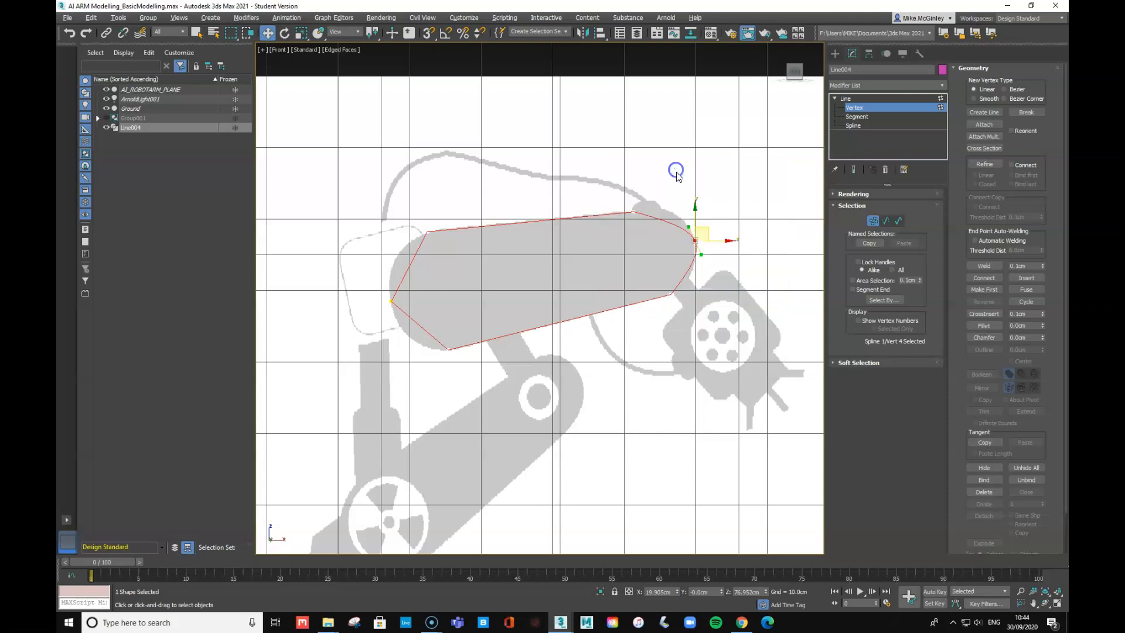
left_click_drag(687, 225, 690, 214)
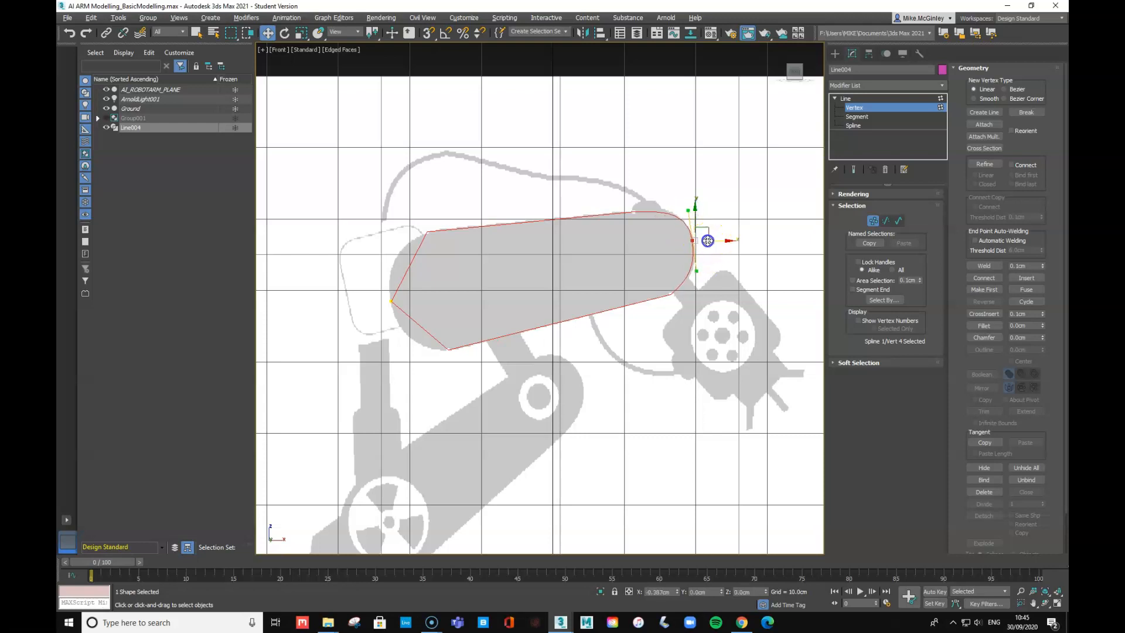
left_click_drag(710, 240, 708, 241)
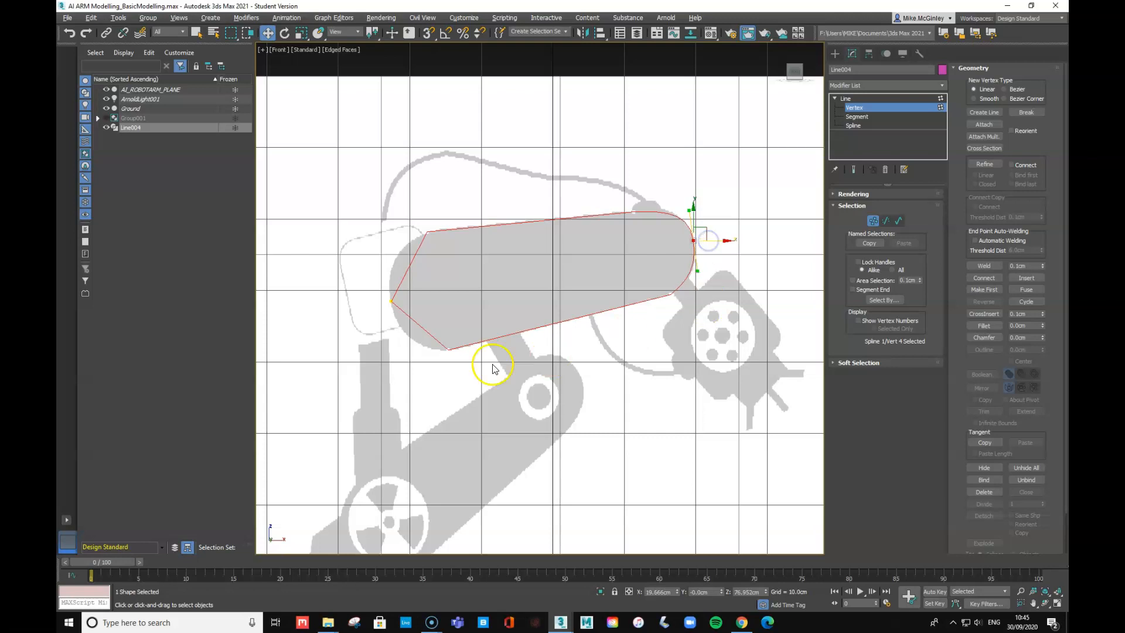
- Convert the left-end vertex to Bezier and drag its handle to round the left end
left_click(391, 301)
right_click(386, 302)
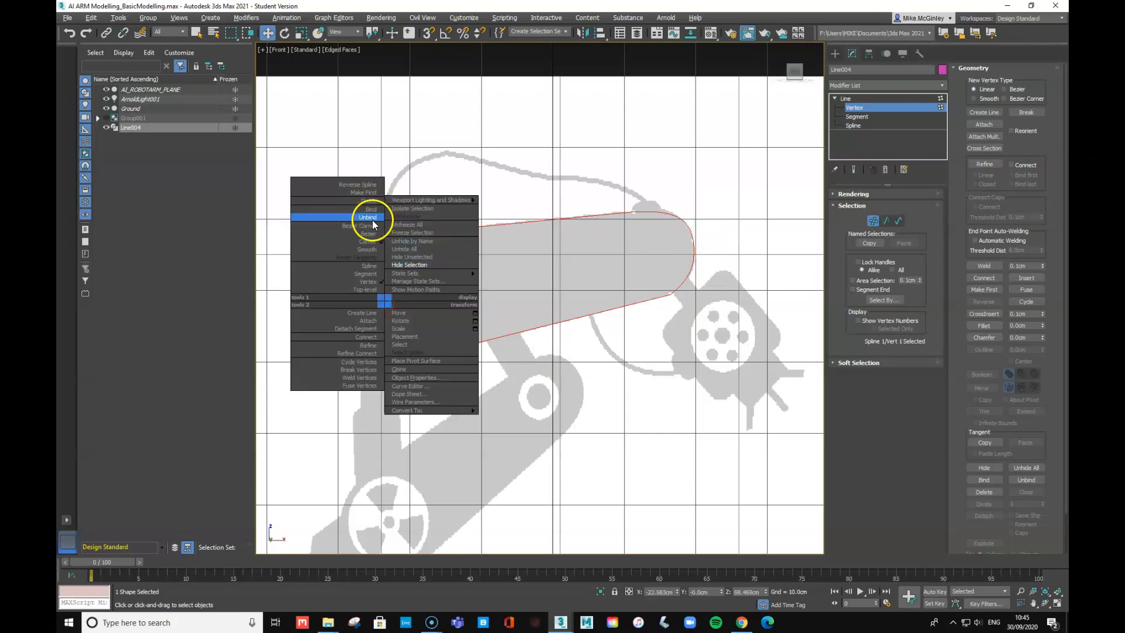
left_click(369, 250)
right_click(396, 303)
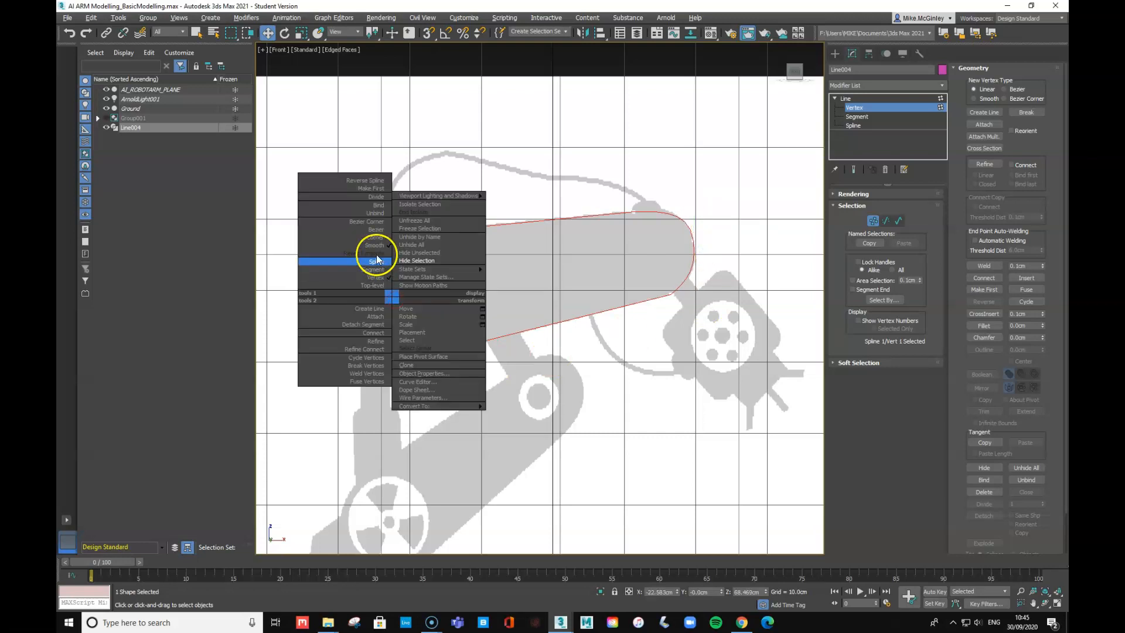
left_click(373, 231)
mouse_move(387, 282)
left_mouse_down()
mouse_move(386, 262)
mouse_move(393, 290)
mouse_move(389, 278)
mouse_move(400, 283)
left_mouse_up()
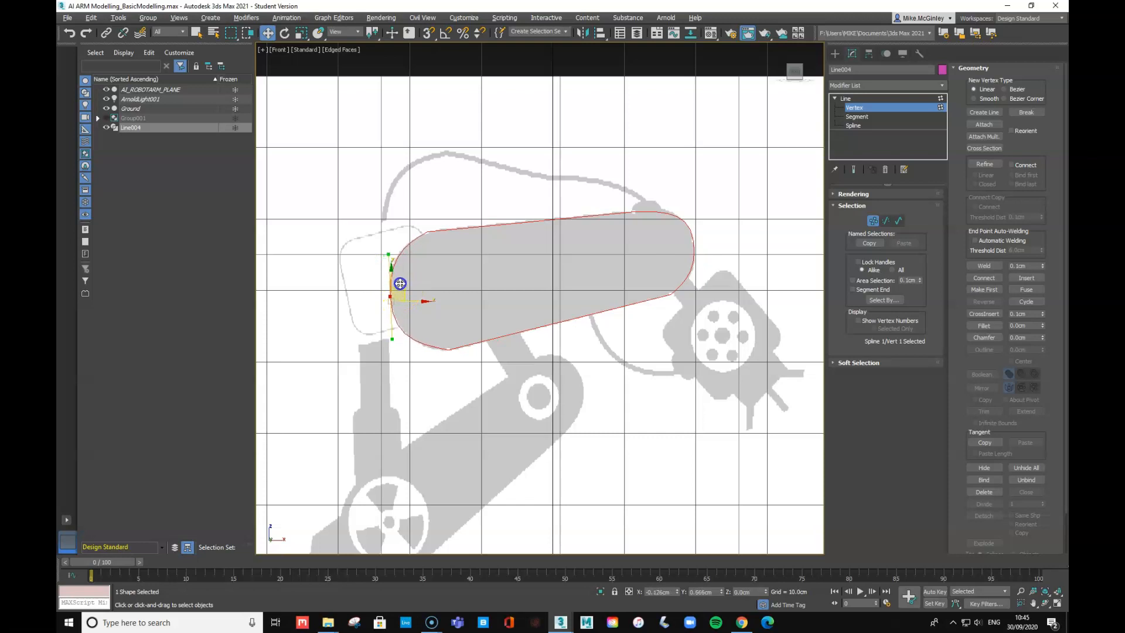
- Make the outline's bottom vertex a Bezier Corner and adjust its curve
left_click(461, 350)
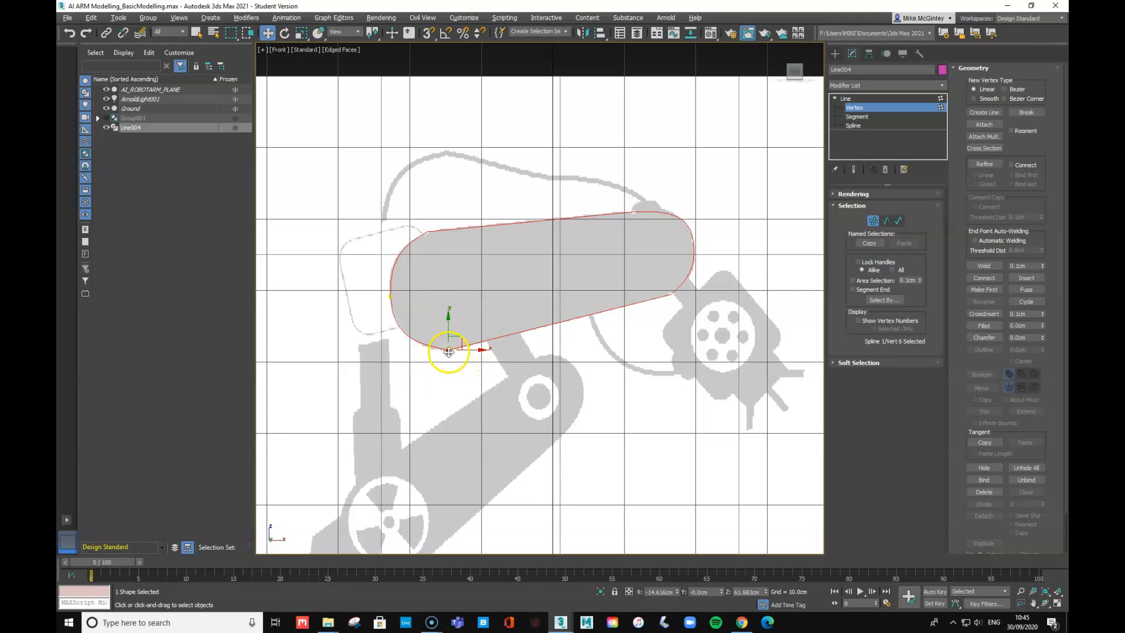
right_click(444, 347)
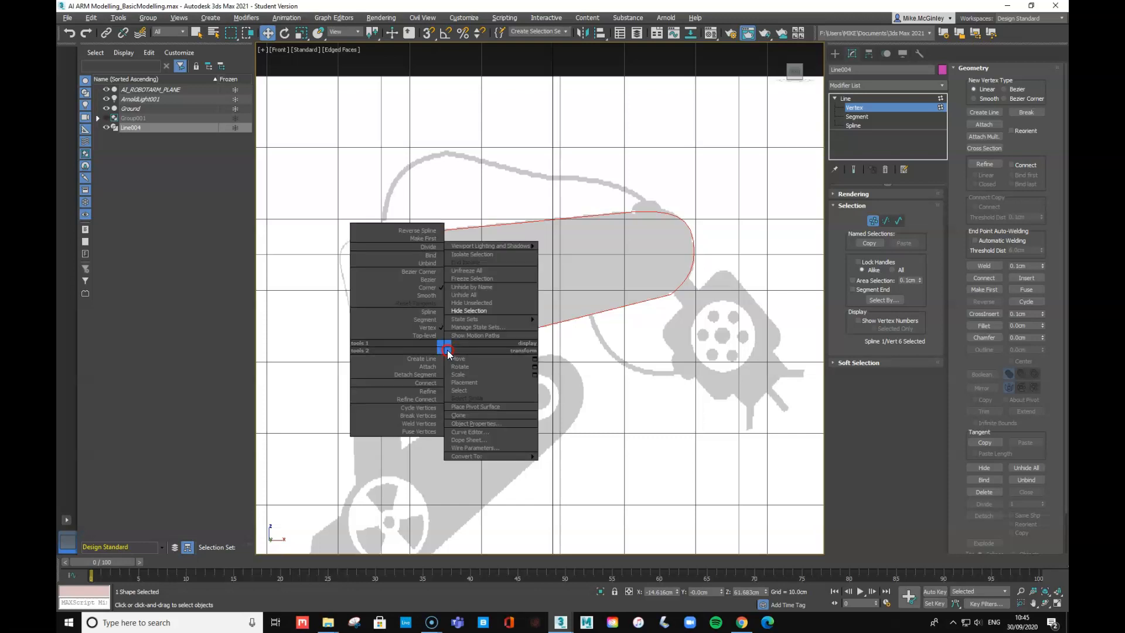
left_click(421, 271)
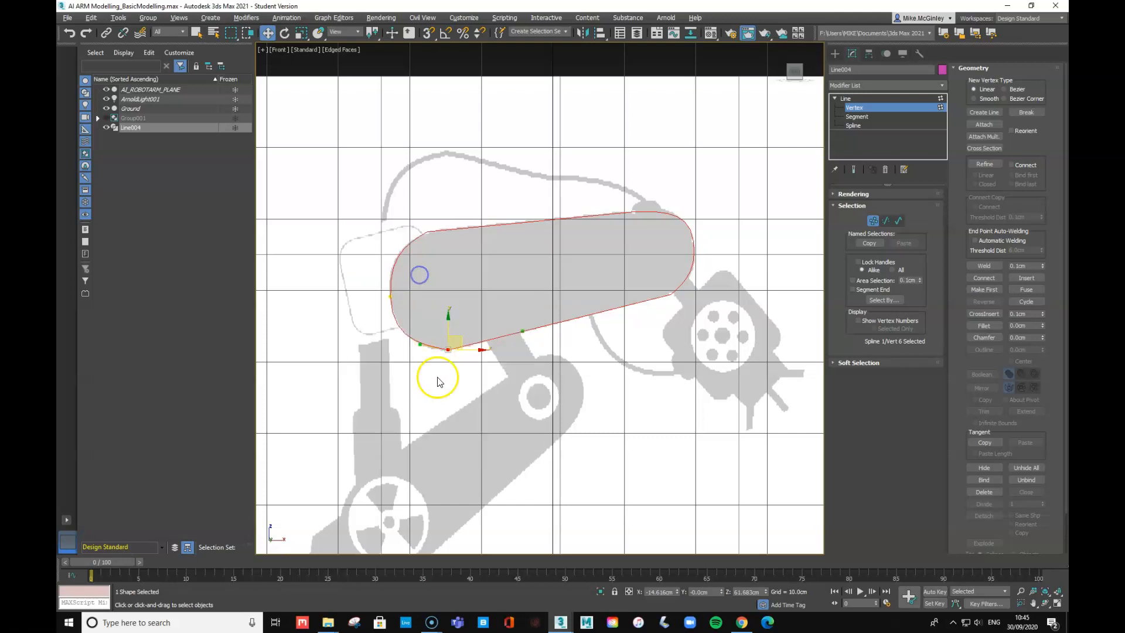
left_click_drag(419, 344, 419, 349)
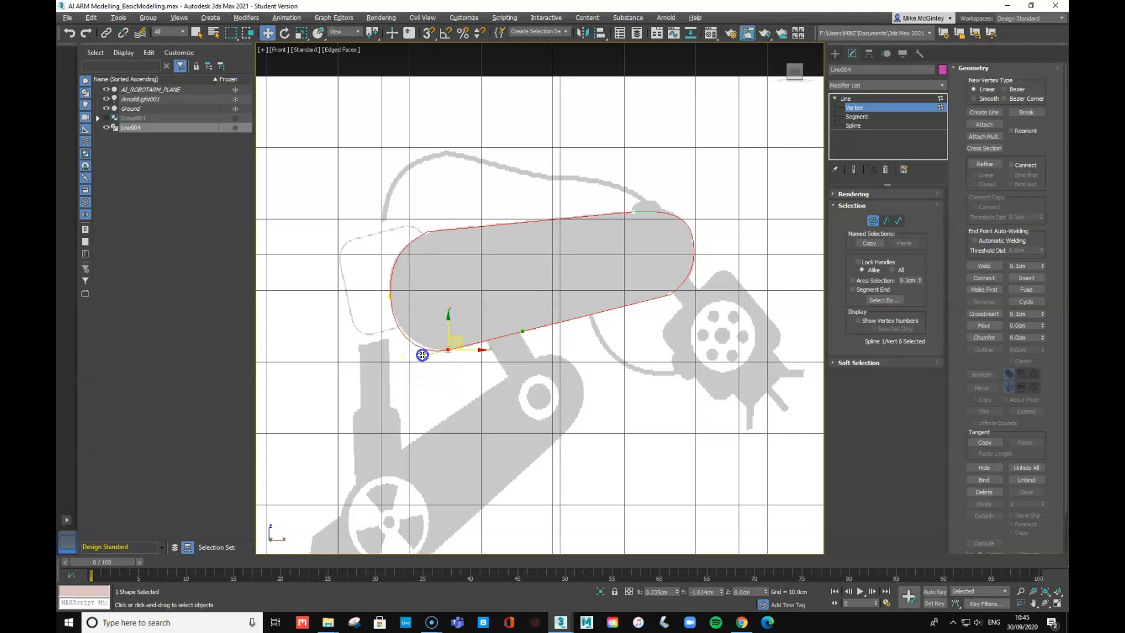
- Make the upper-left vertex a Bezier Corner, soften its curve, and leave Vertex level
left_click(426, 232)
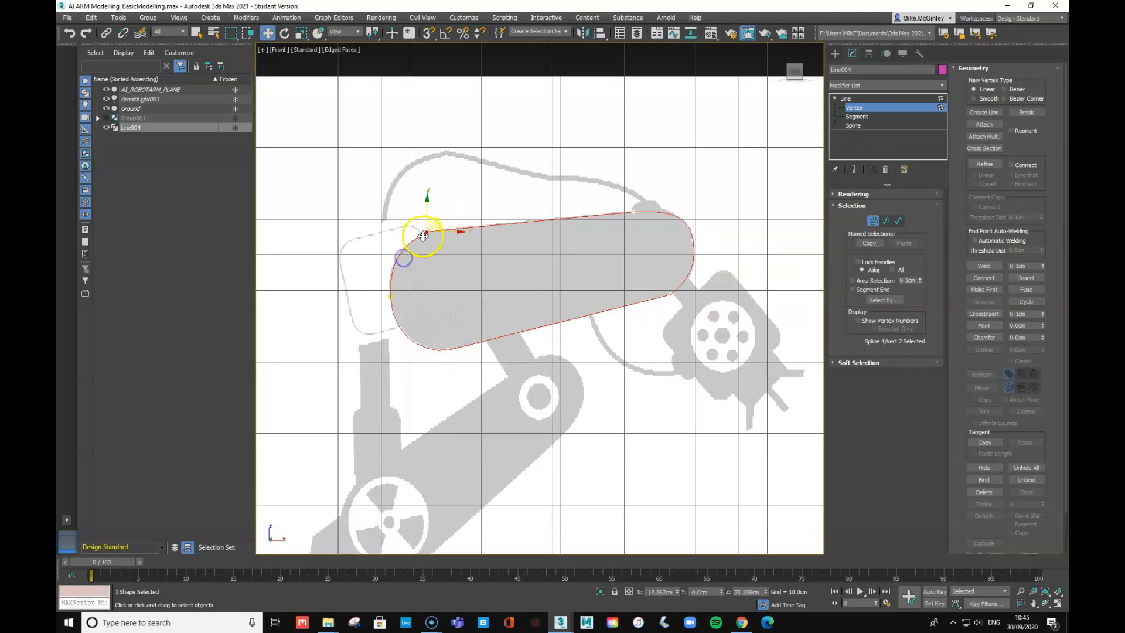
right_click(425, 234)
left_click(397, 151)
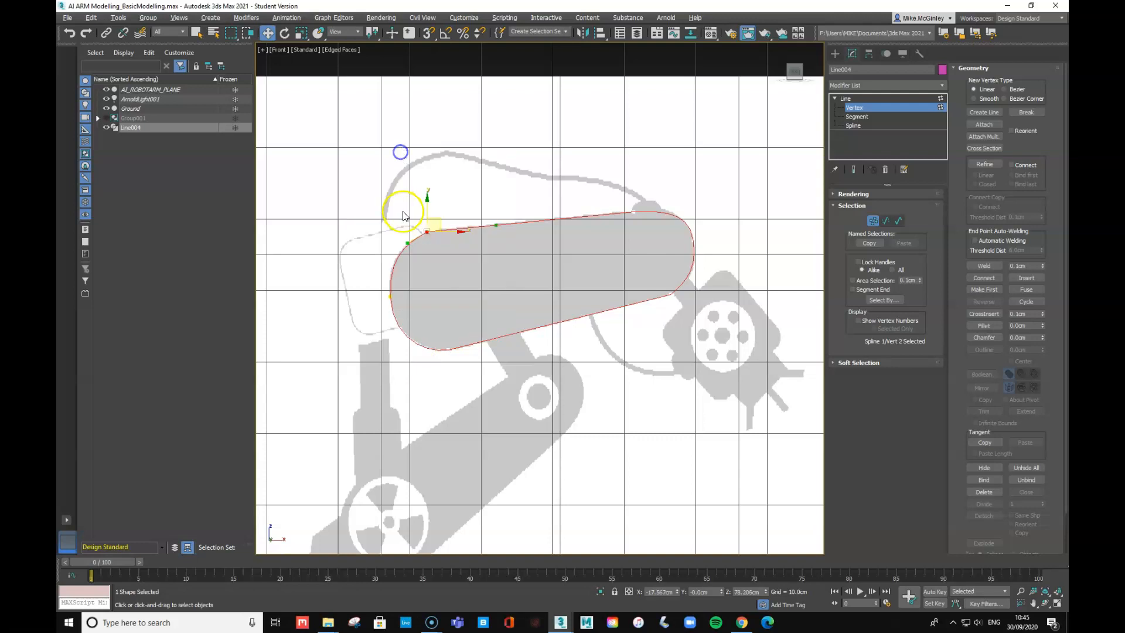
left_click_drag(408, 244, 436, 222)
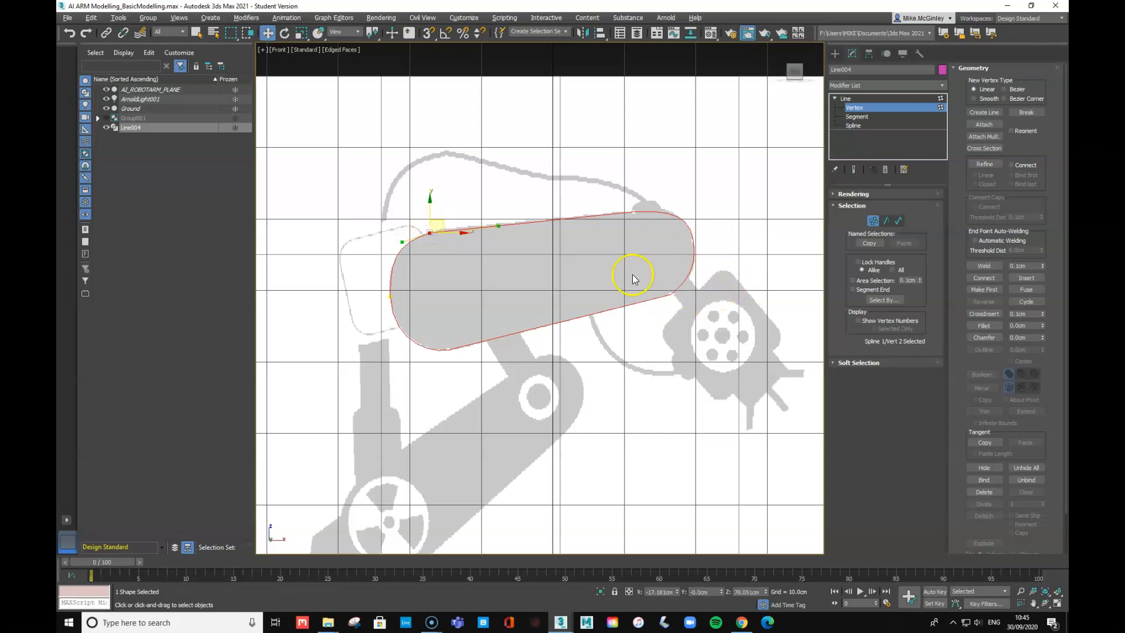
left_click(835, 99)
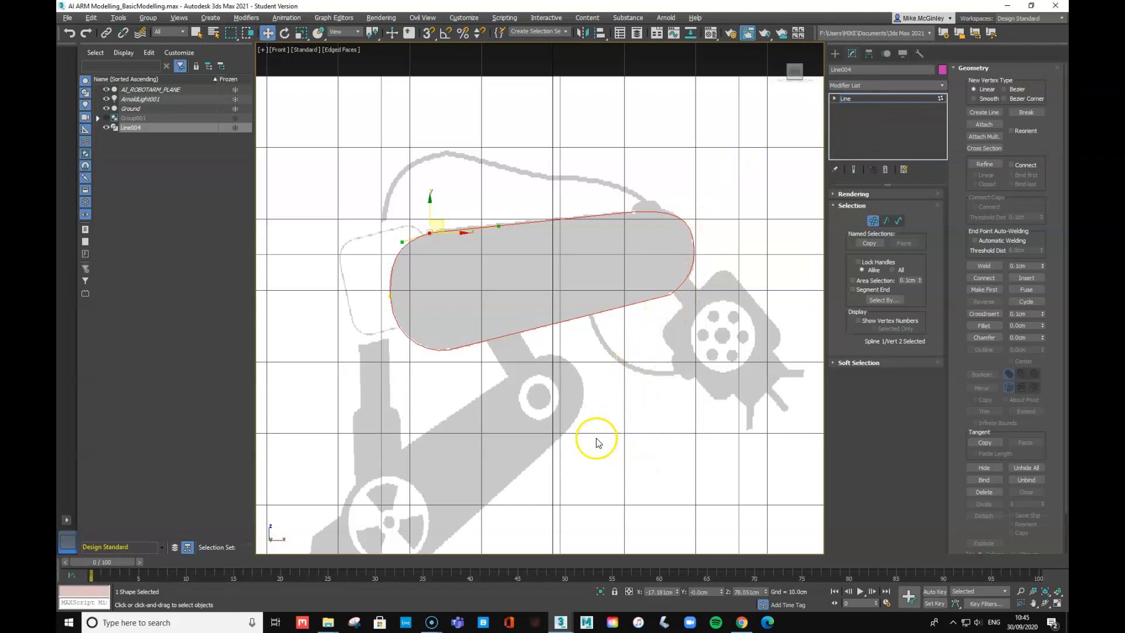
- Draw a closed six-point Line spline, Line005, around the lower diagonal arm piece
middle_click_drag(593, 452, 644, 297)
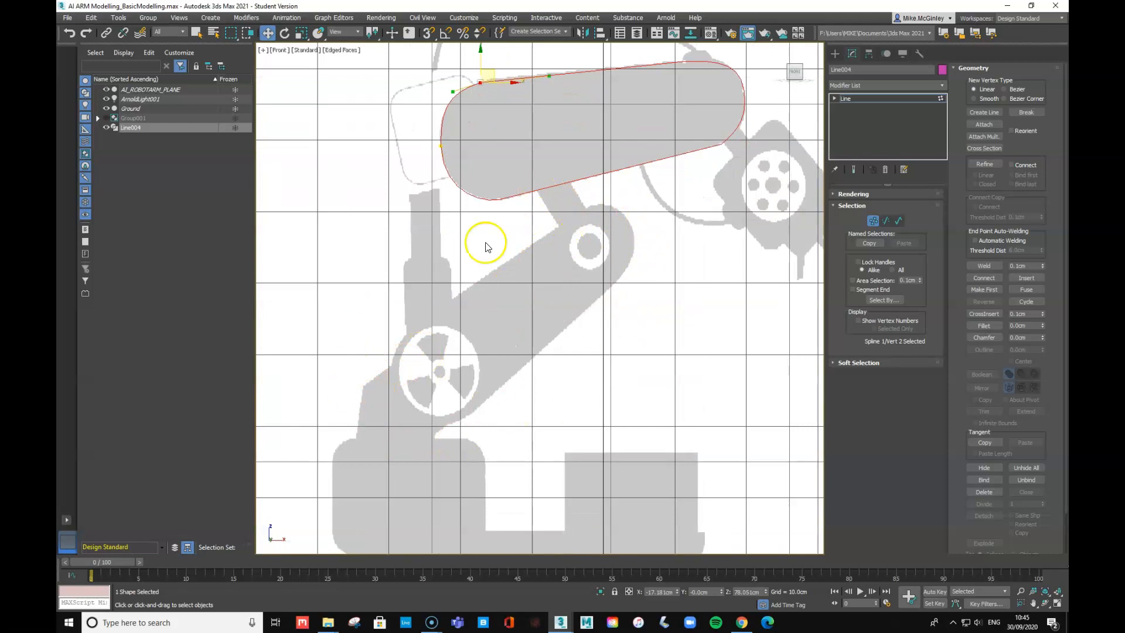
left_click(835, 53)
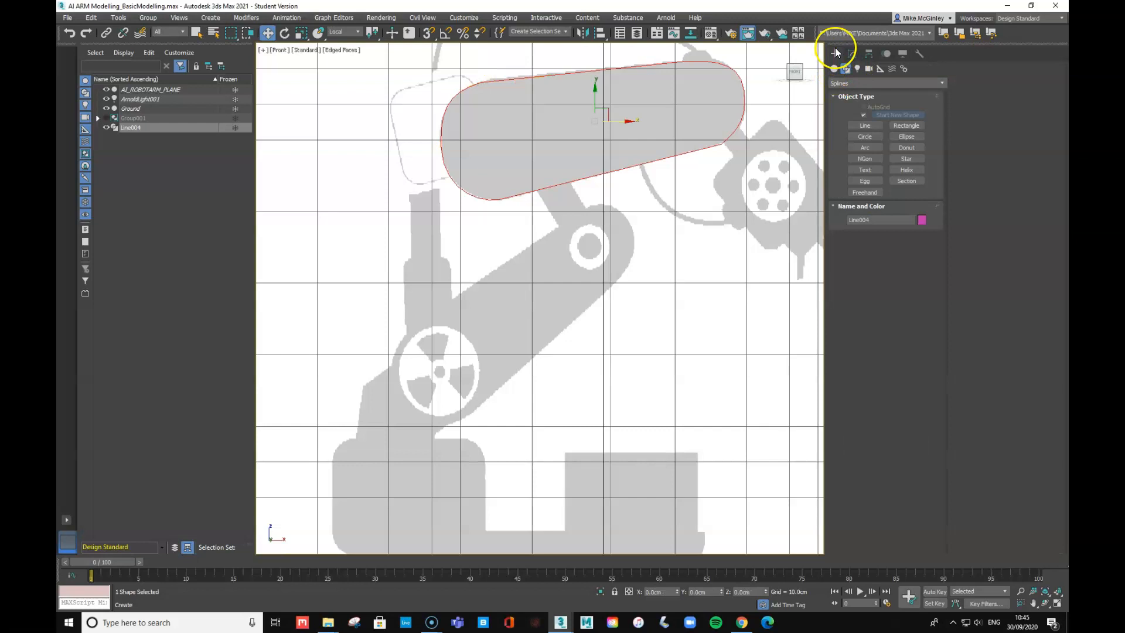
left_click(865, 125)
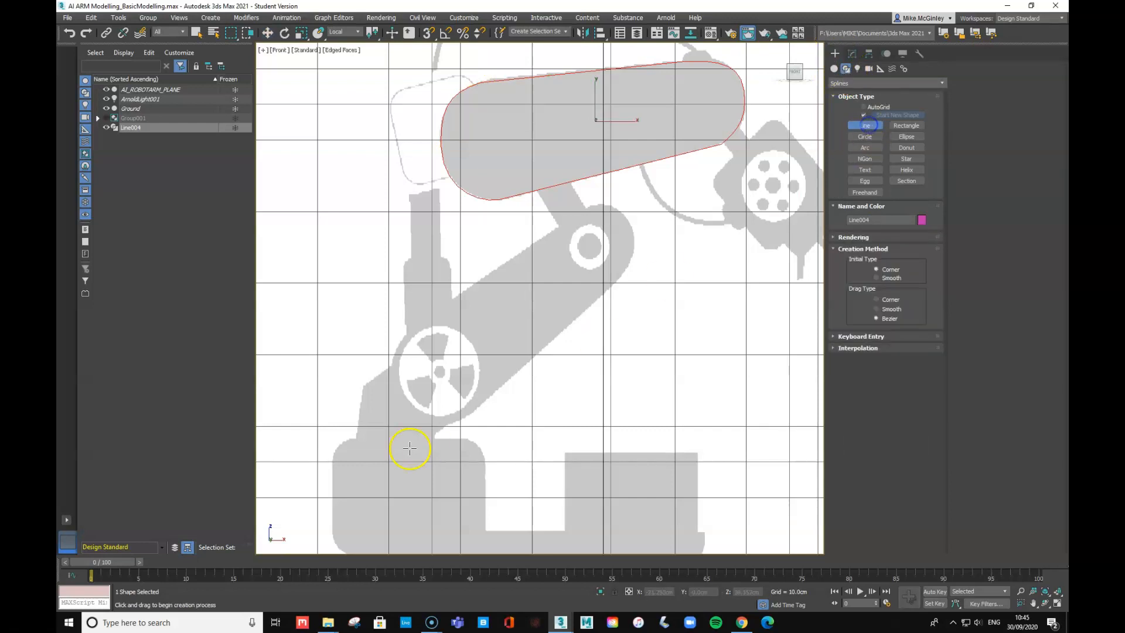
left_click(629, 220)
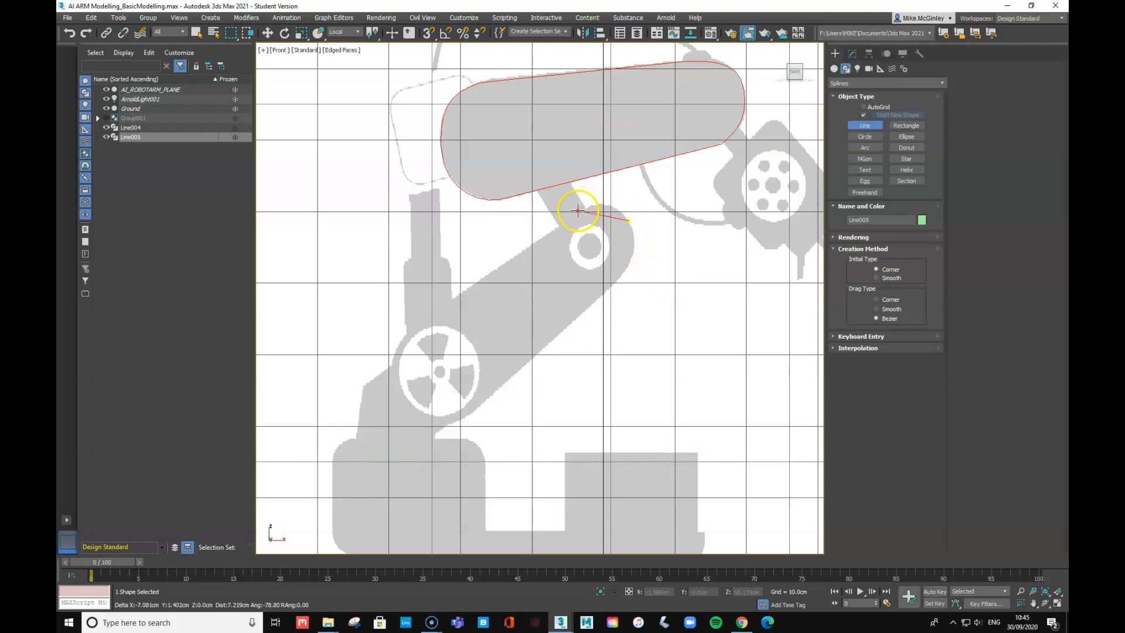
left_click(588, 209)
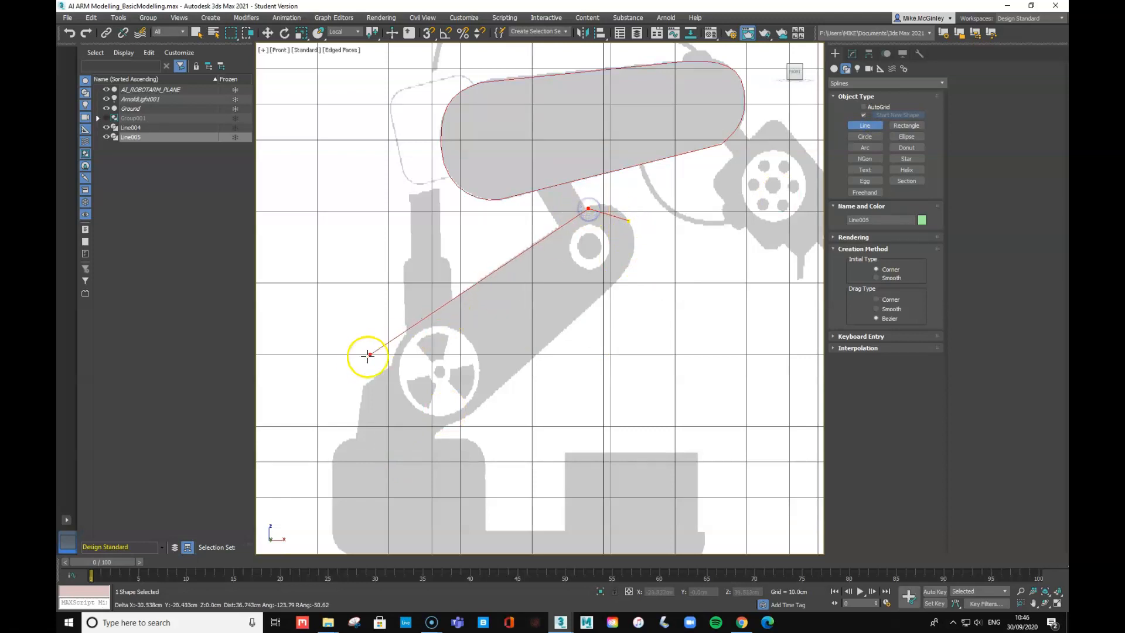
left_click(405, 336)
left_click(402, 410)
left_click(461, 422)
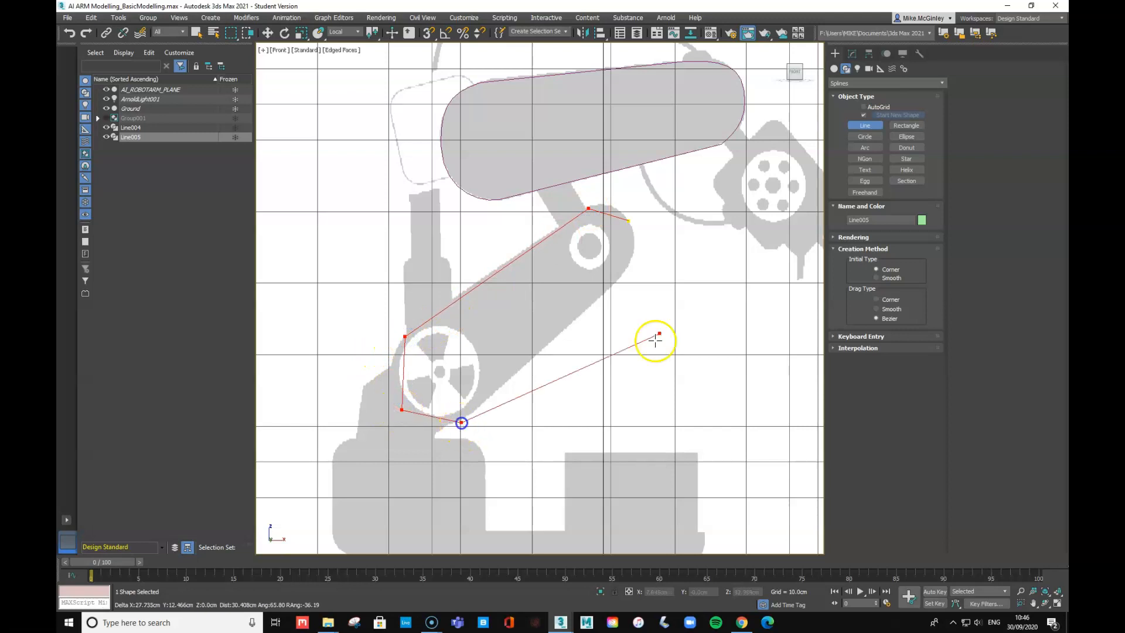
left_click(626, 273)
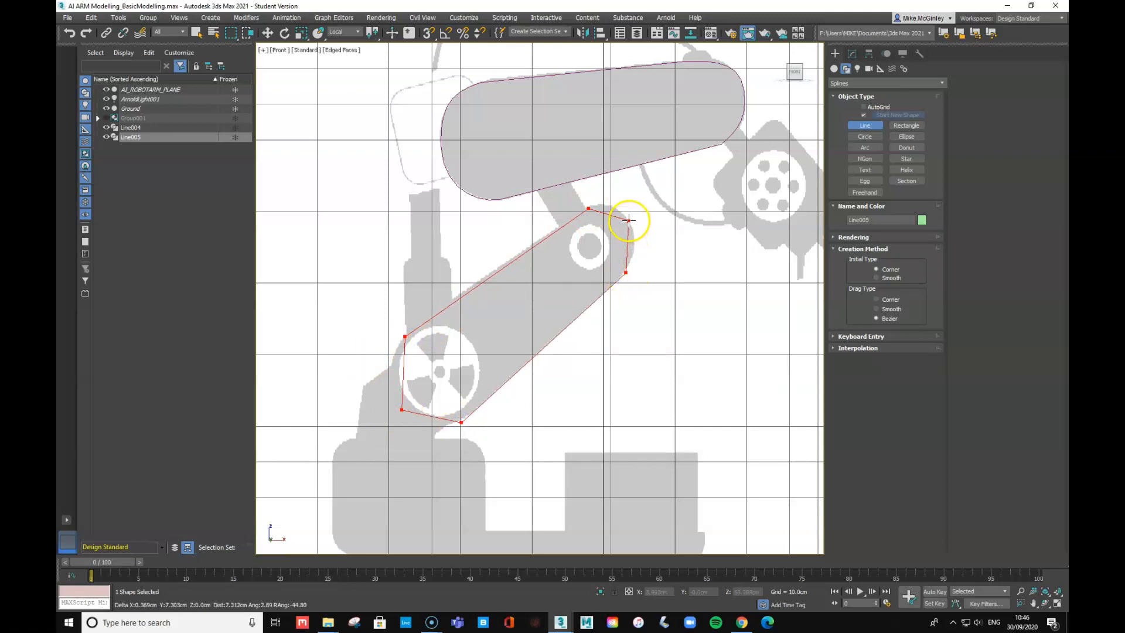
left_click(628, 220)
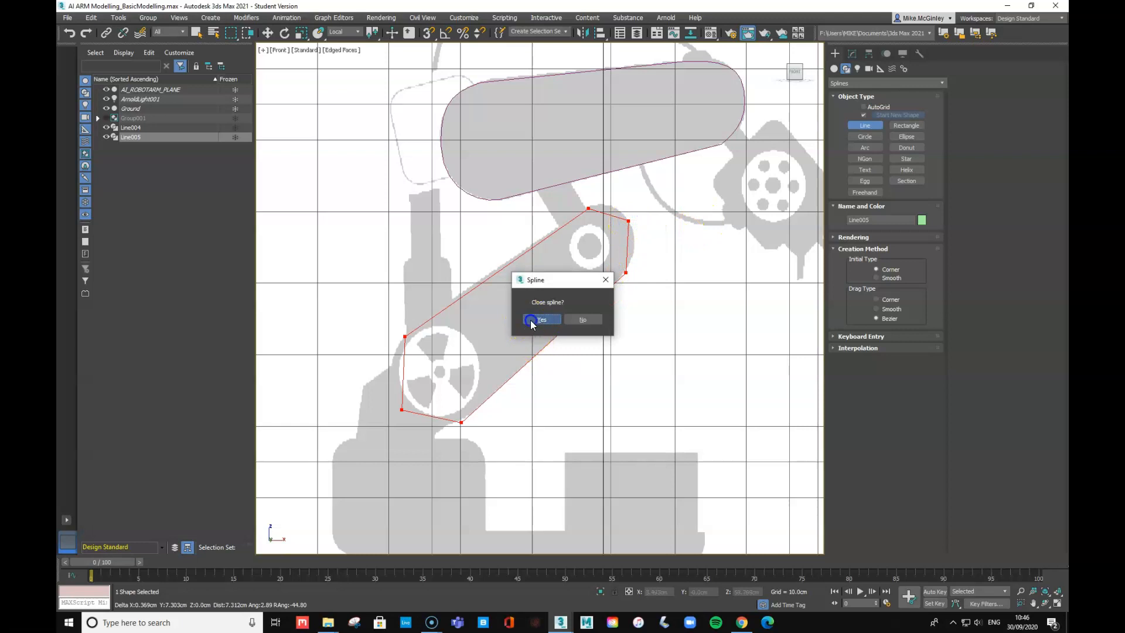
left_click(530, 320)
- At Line005's Vertex level, set the top-end vertex to Corner and reshape its curve
left_click(852, 53)
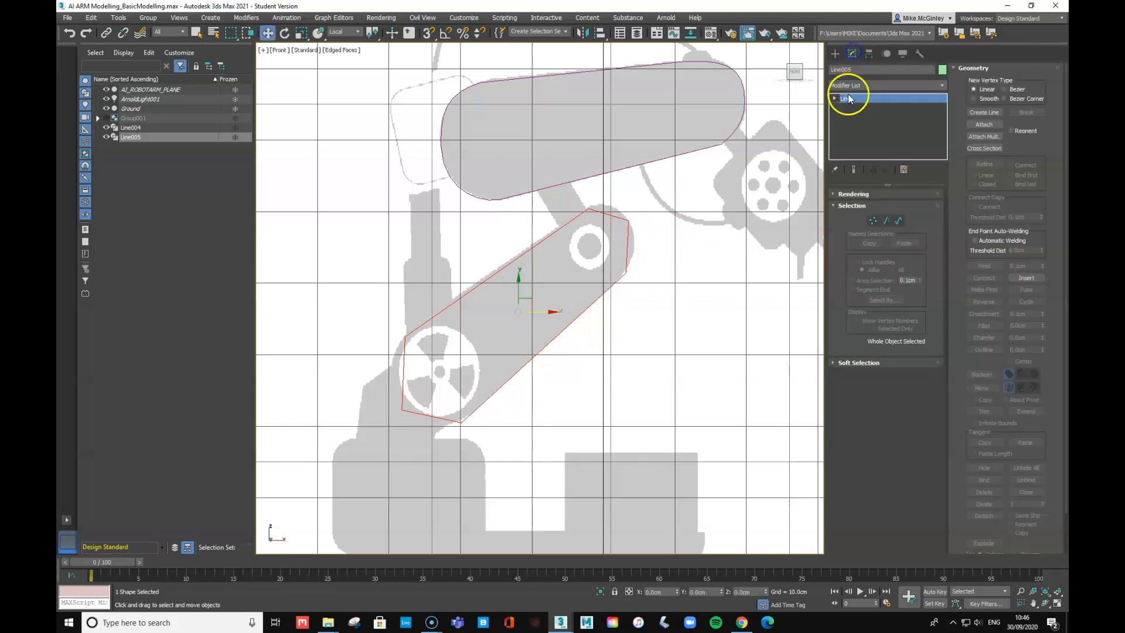
left_click(836, 99)
left_click(855, 108)
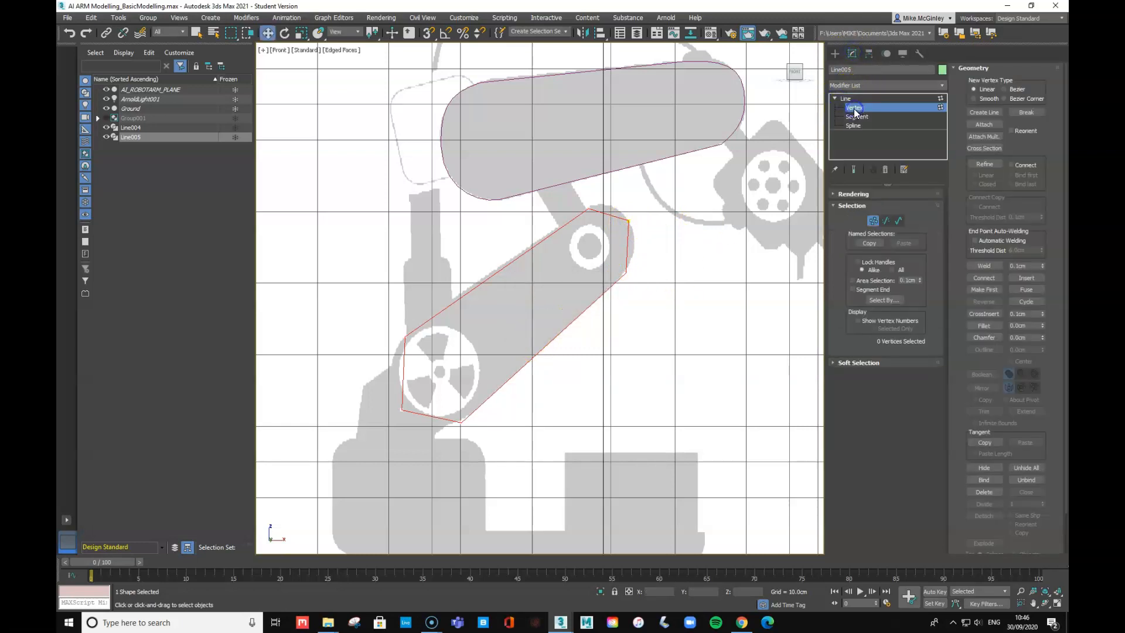
left_click(627, 221)
right_click(628, 221)
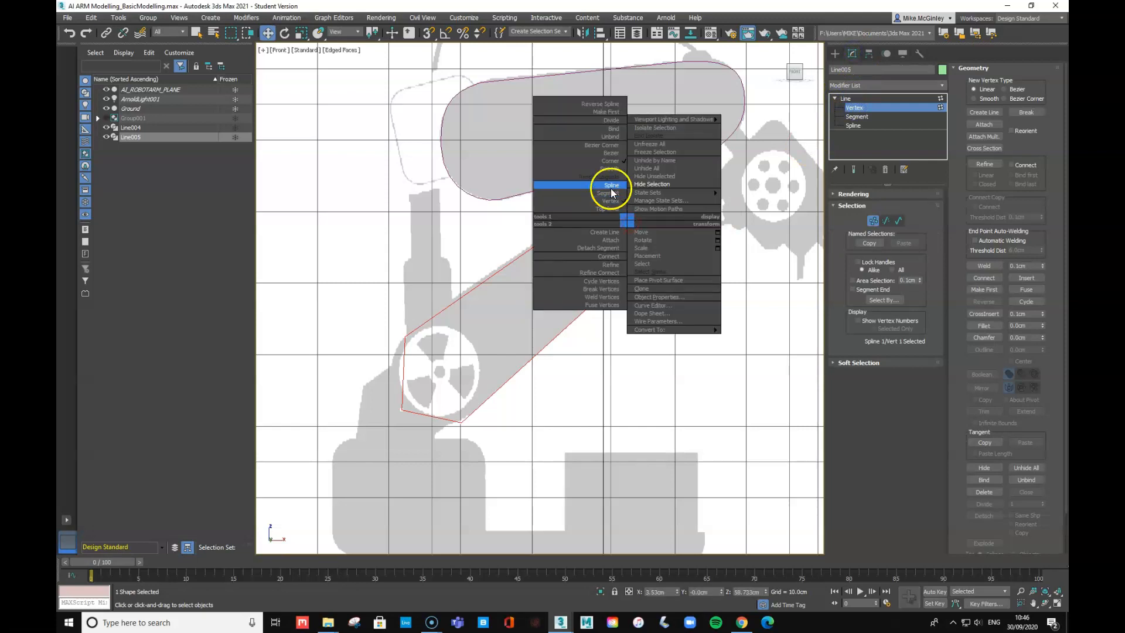
left_click(607, 167)
right_click(632, 218)
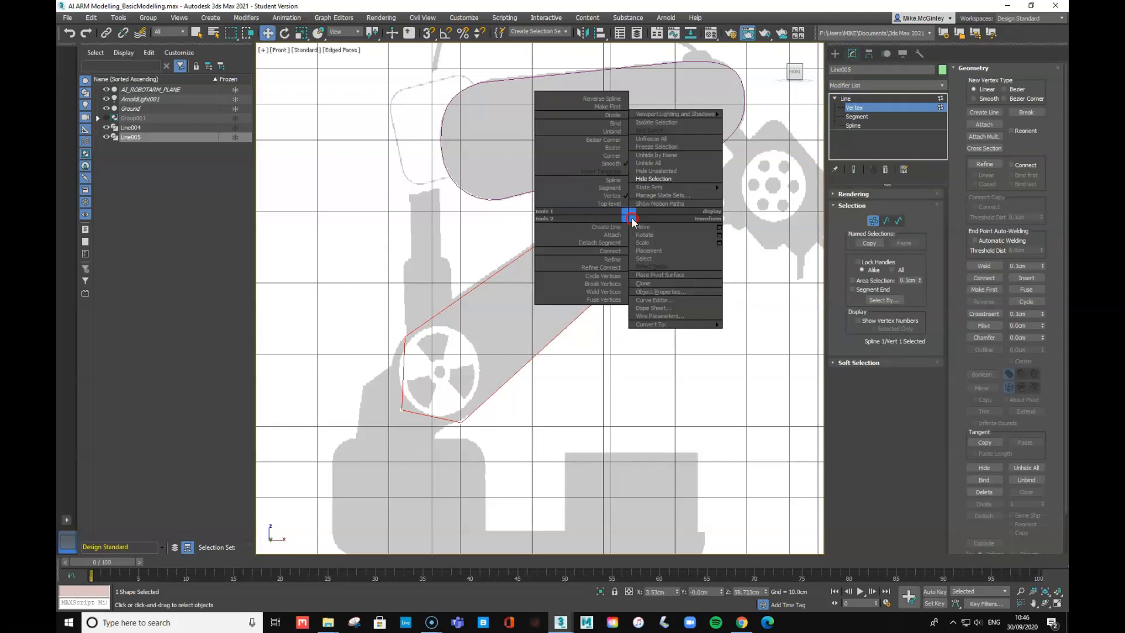
left_click(619, 154)
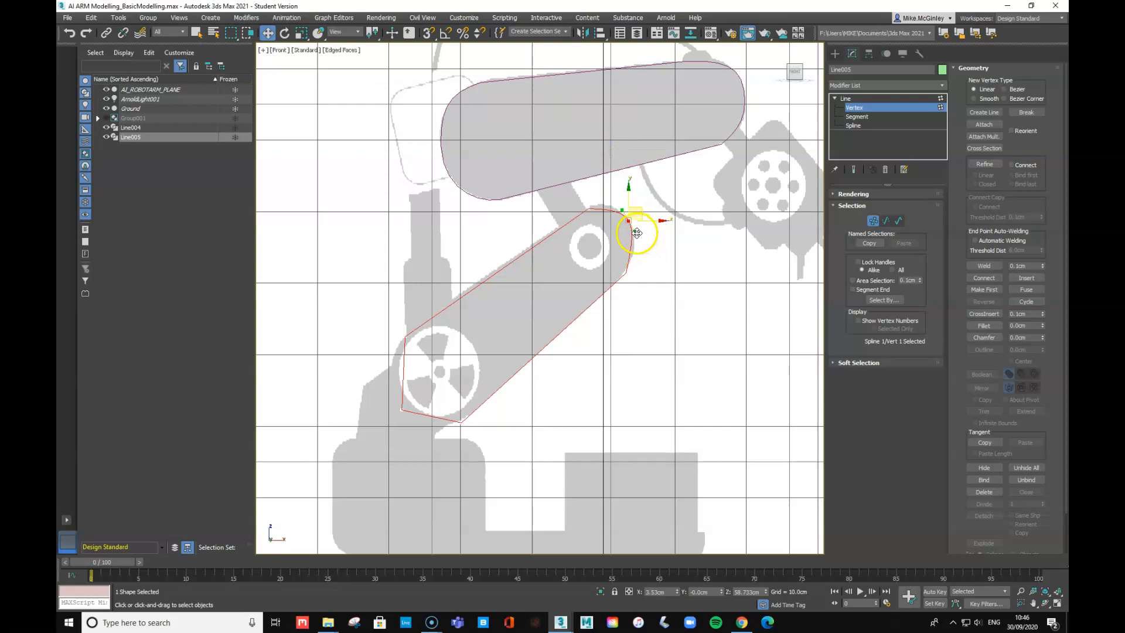
left_click_drag(636, 233, 621, 299)
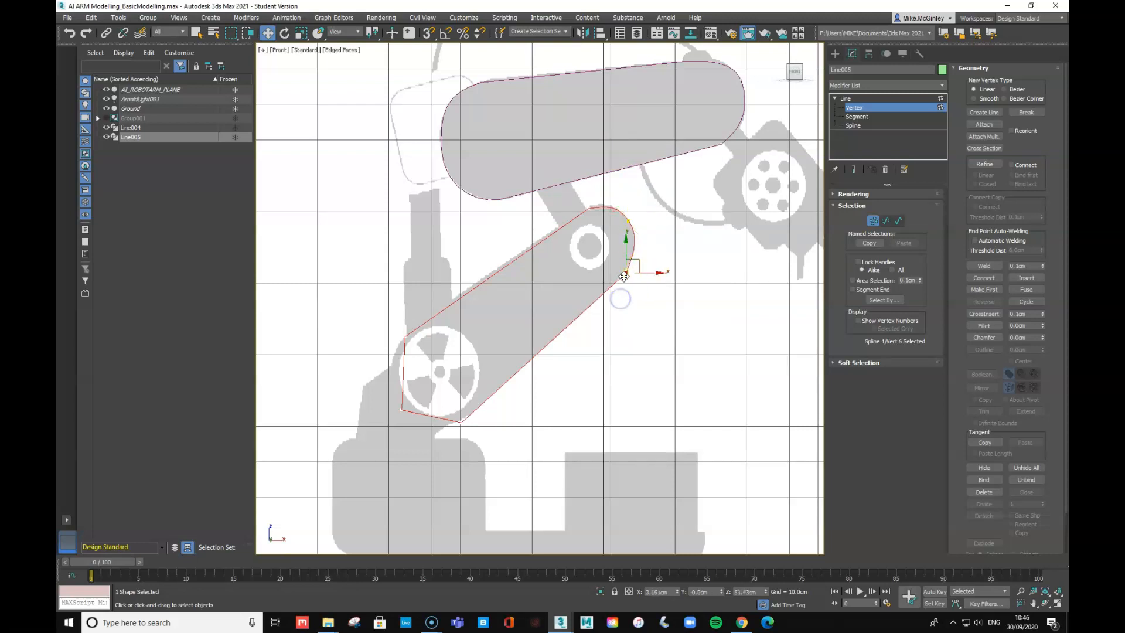
- Make the lower-right vertex a Bezier Corner and the top vertex Bezier, nudging both into place
right_click(622, 273)
left_click(612, 194)
left_click_drag(628, 273, 627, 271)
left_click_drag(601, 194, 573, 238)
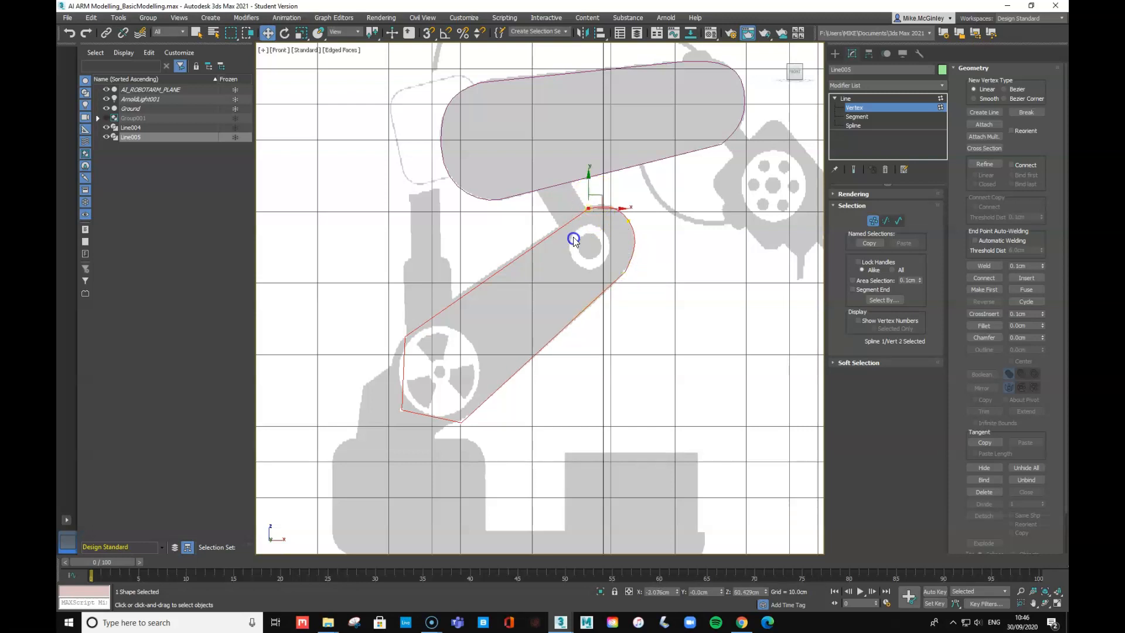
right_click(584, 206)
left_click(552, 137)
left_click_drag(597, 196, 589, 195)
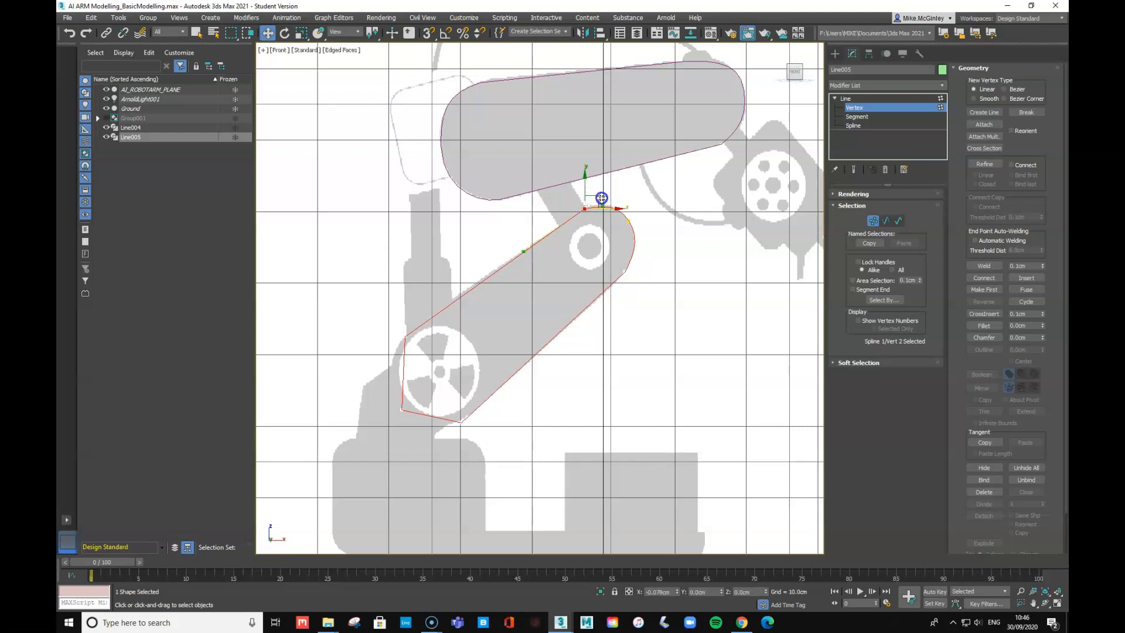
left_click(404, 339)
- Curve the lower-left vertices around the gear using Bezier Corner and Smooth types
right_click(405, 339)
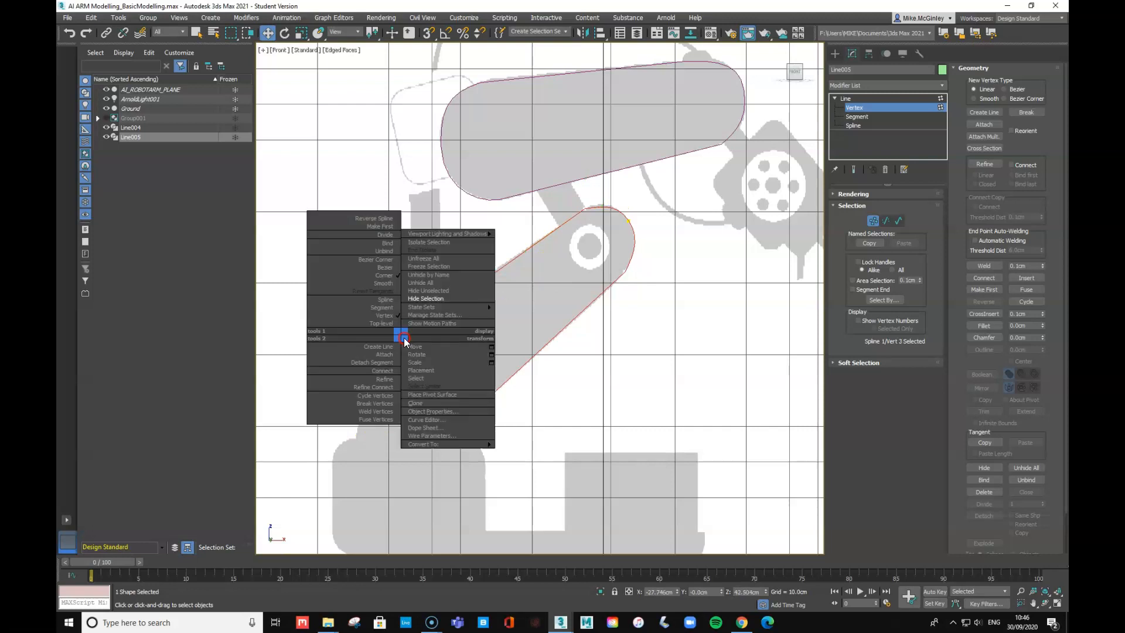
left_click(375, 256)
left_click_drag(405, 360, 362, 444)
right_click(393, 371)
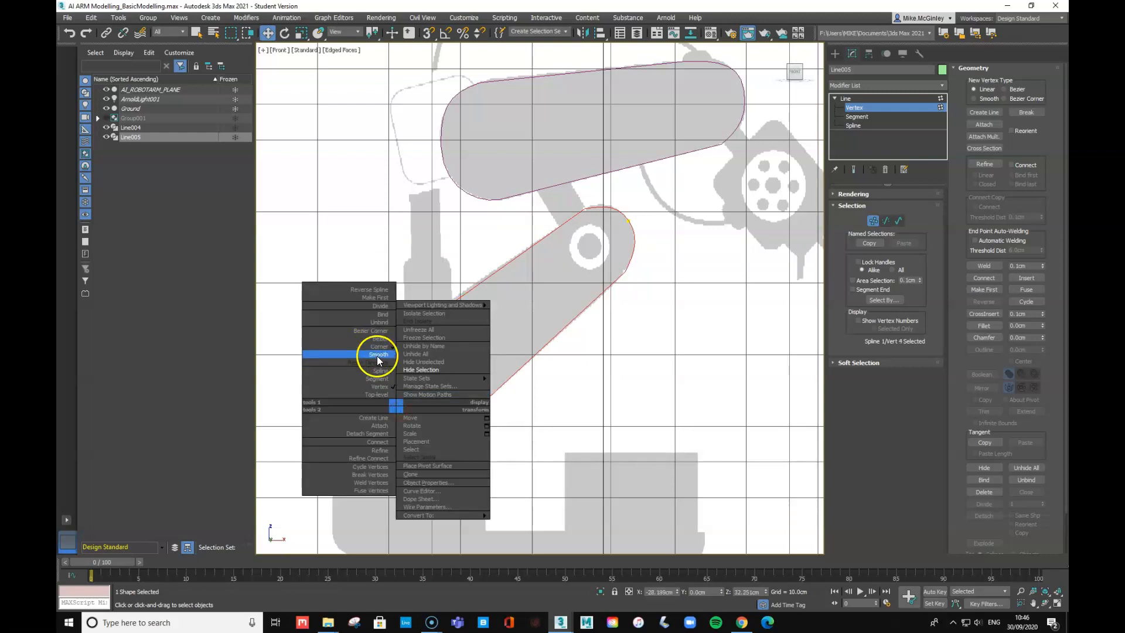
left_click(377, 354)
right_click(400, 414)
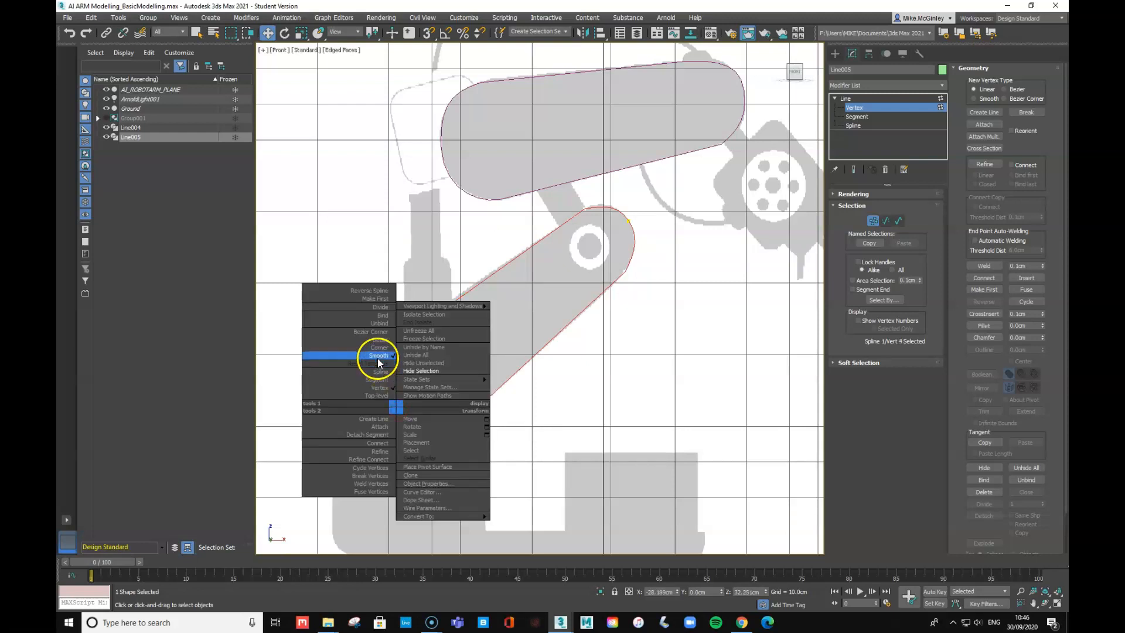
left_click(377, 343)
left_click_drag(408, 424, 415, 426)
- Make the vertex below the gear a curved corner, reposition it, and exit Vertex level
left_click_drag(509, 397, 456, 439)
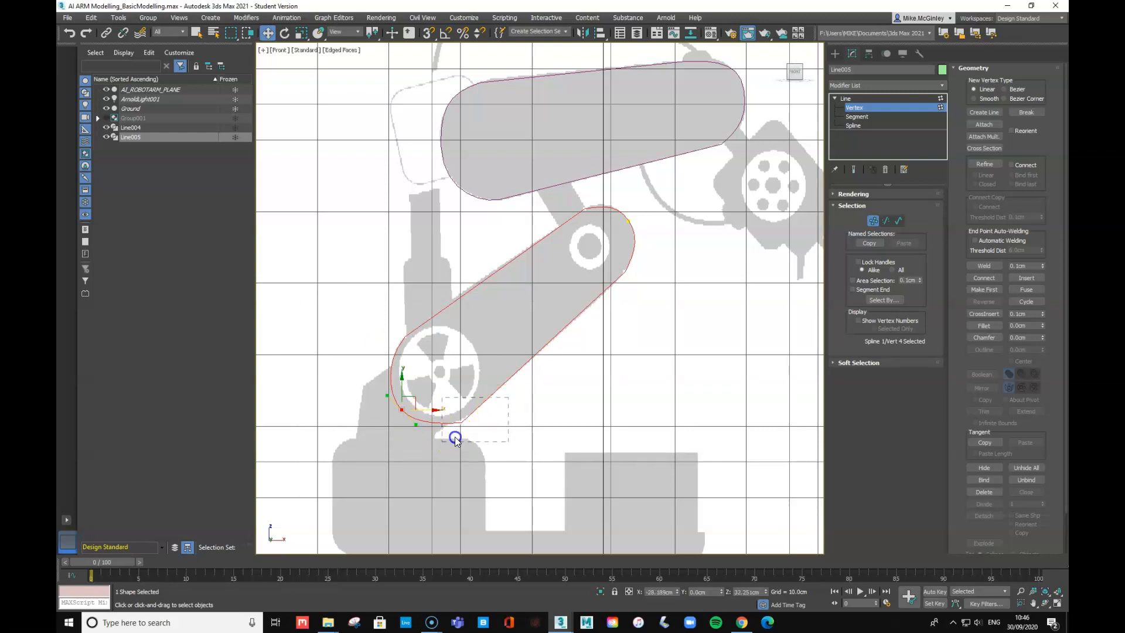
right_click(457, 425)
left_click(437, 356)
left_click(449, 435)
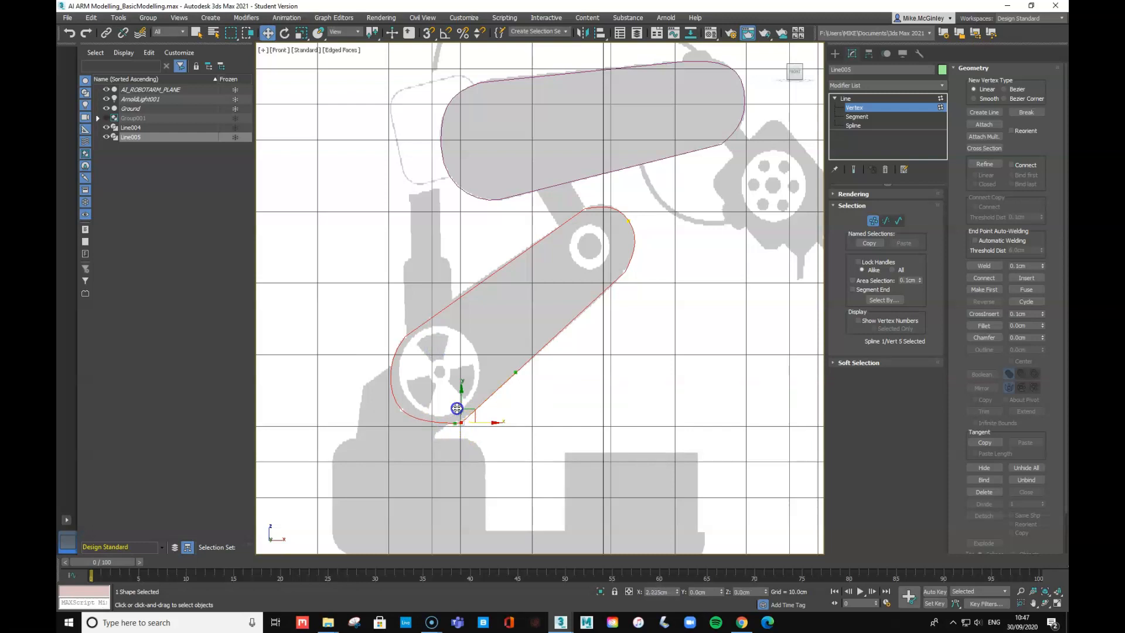
left_click_drag(470, 412, 346, 472)
left_click(575, 395)
left_click(461, 421)
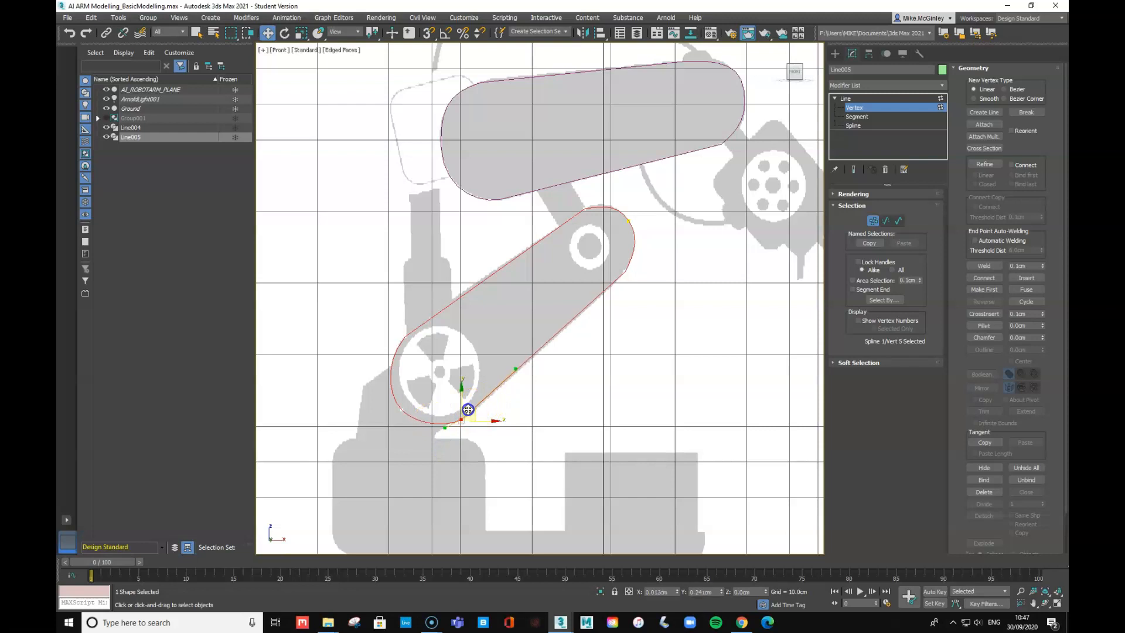
left_click(650, 372)
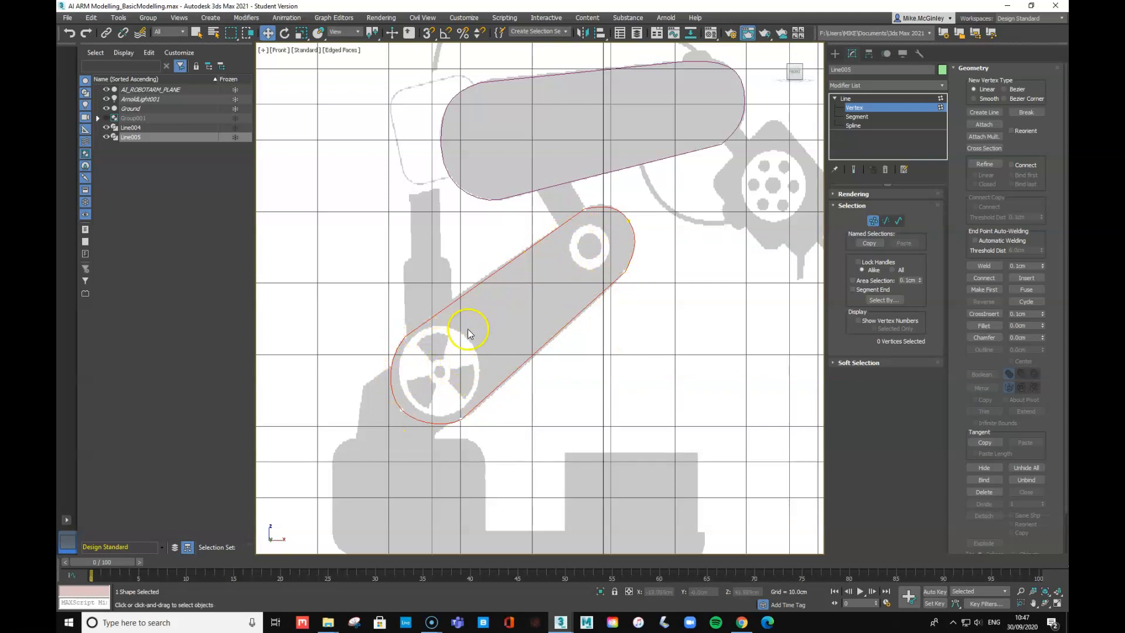
left_click(839, 100)
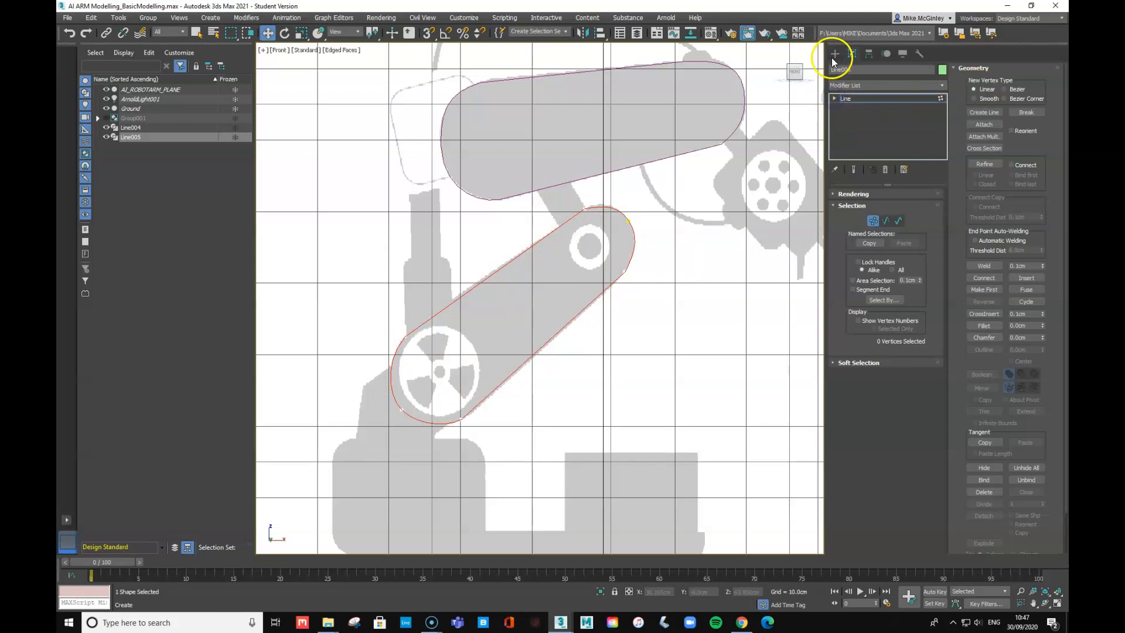
- Draw Circle001 with a 5.756cm radius centred on the lower gear
left_click(835, 54)
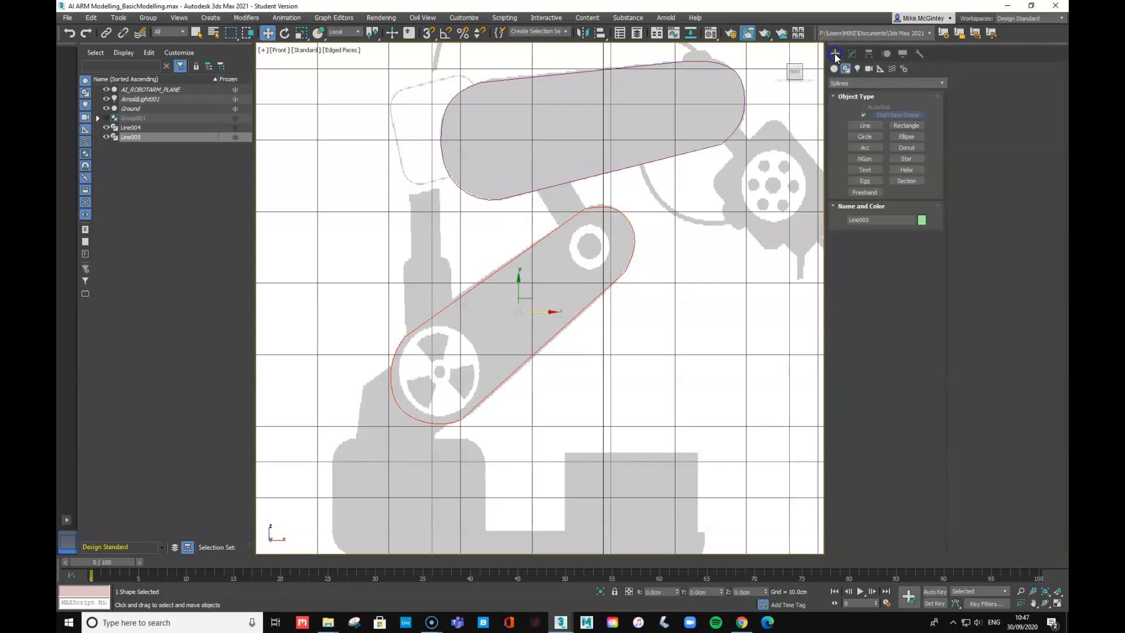
left_click(861, 137)
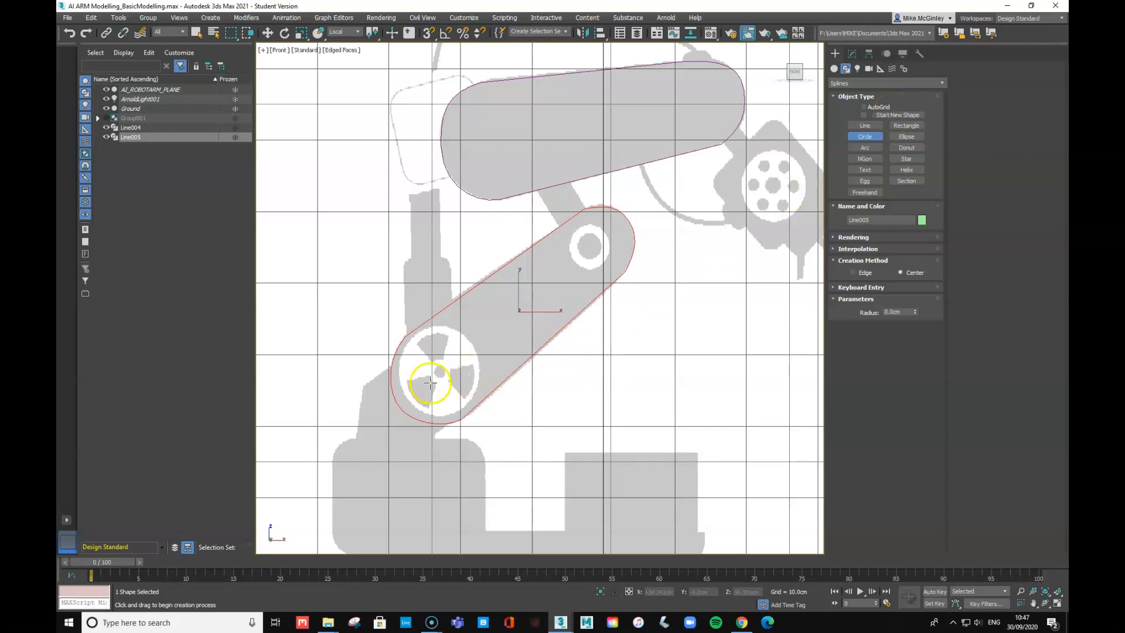
left_click_drag(439, 371, 461, 406)
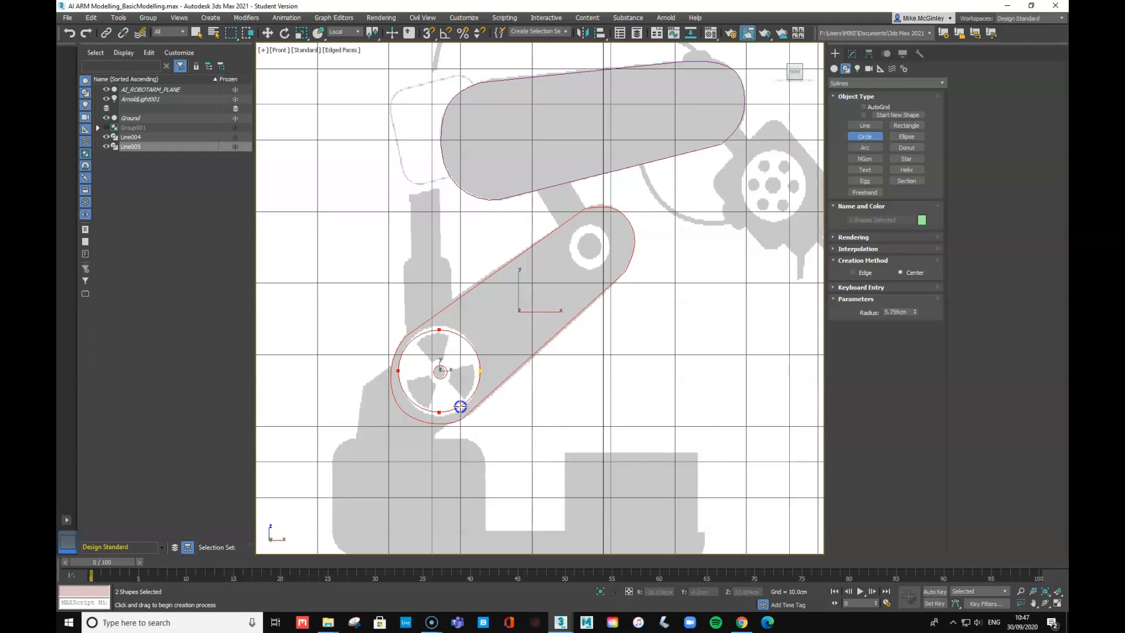
right_click(460, 406)
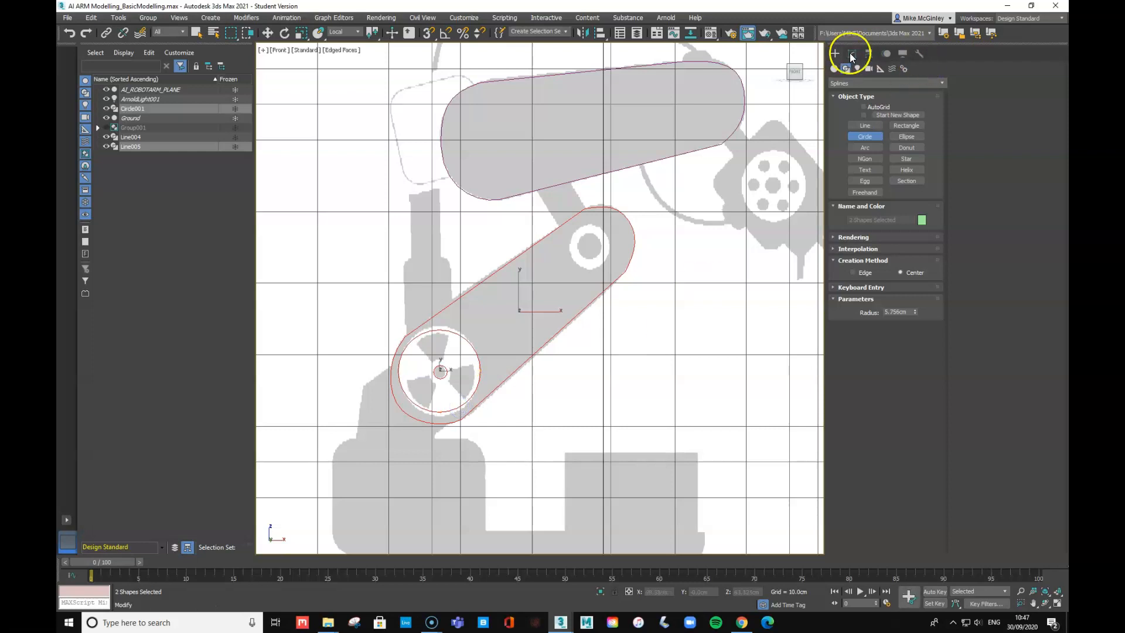
- At Spline level, nudge the gear's outer circle up and the hub circle left
left_click(851, 53)
left_click(853, 98)
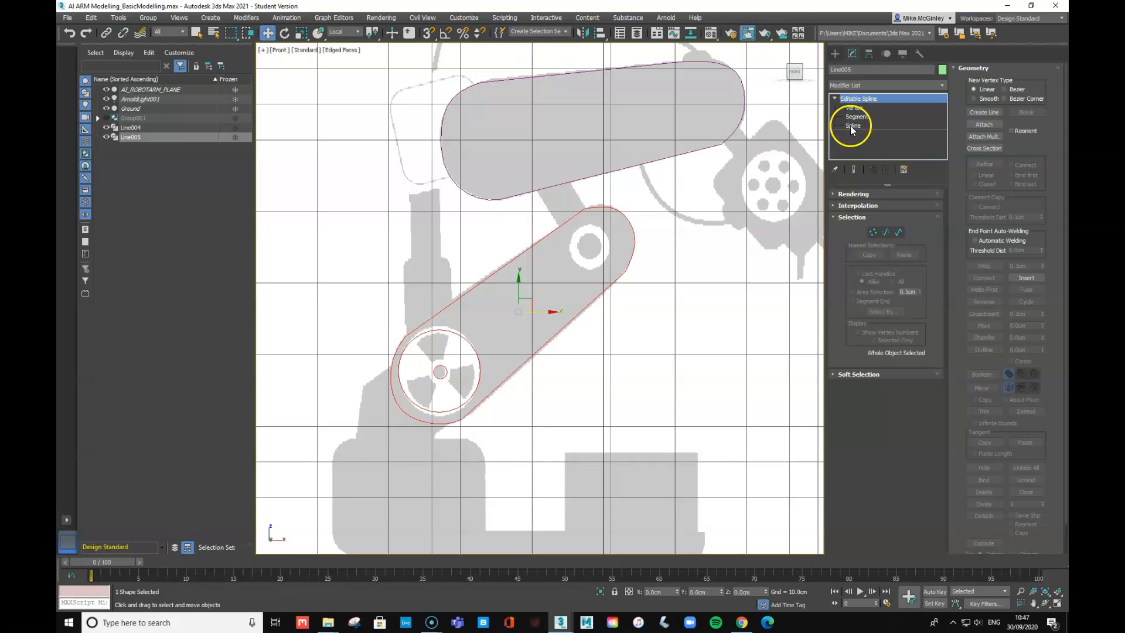
left_click(853, 124)
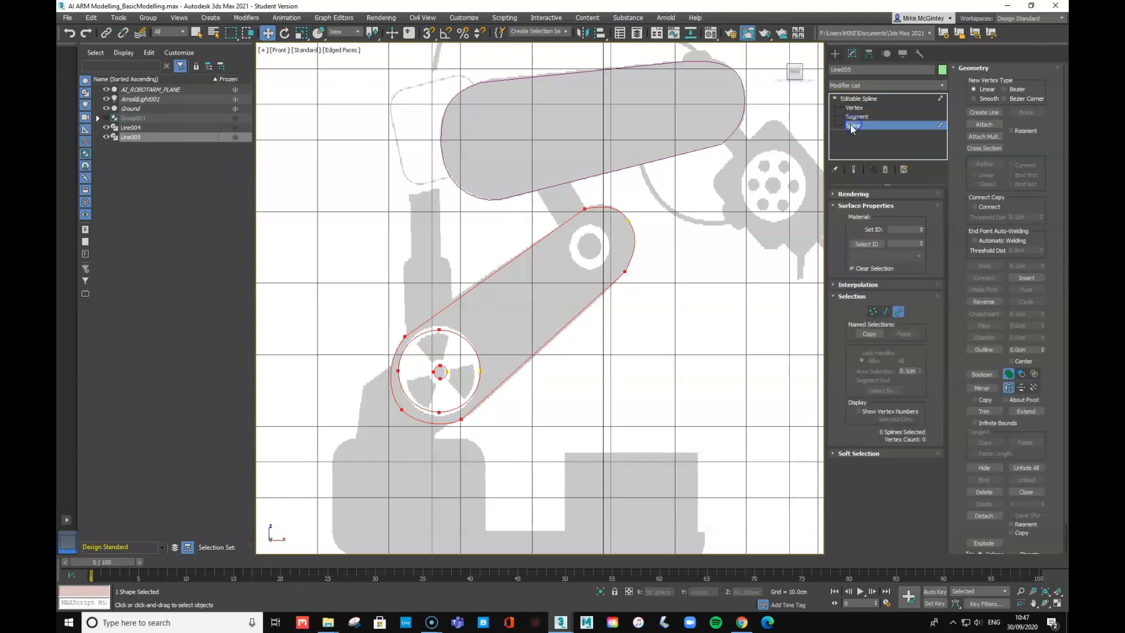
left_click(476, 351)
mouse_move(450, 357)
left_mouse_down()
mouse_move(453, 348)
mouse_move(451, 358)
left_mouse_up()
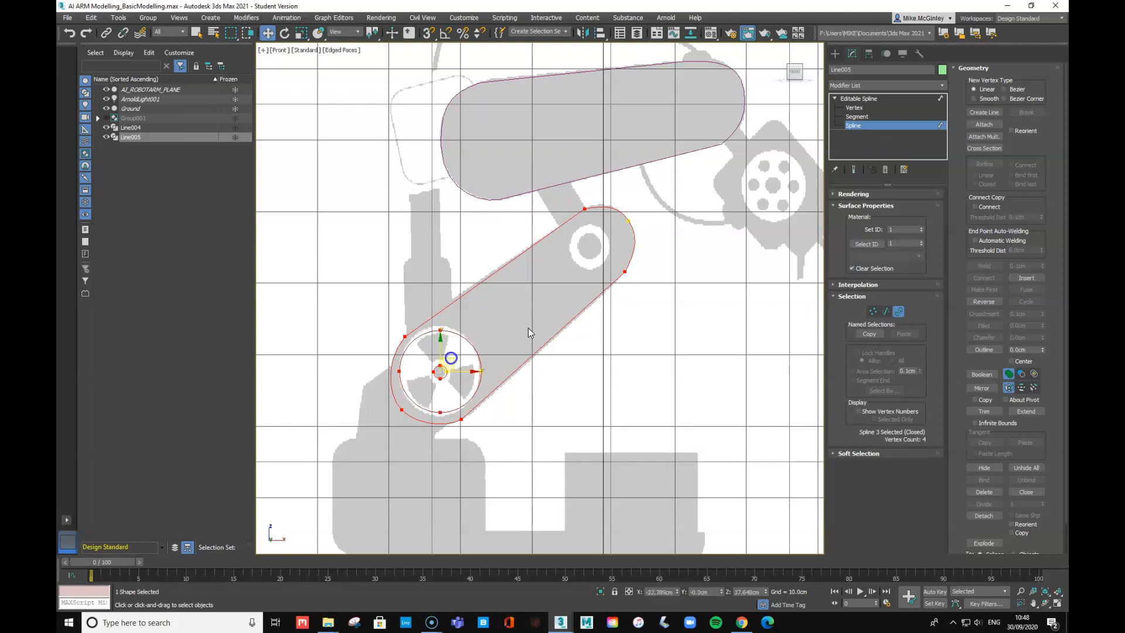
left_click(452, 361)
left_click_drag(452, 361, 445, 361)
left_click(835, 98)
left_click(834, 98)
left_click(833, 98)
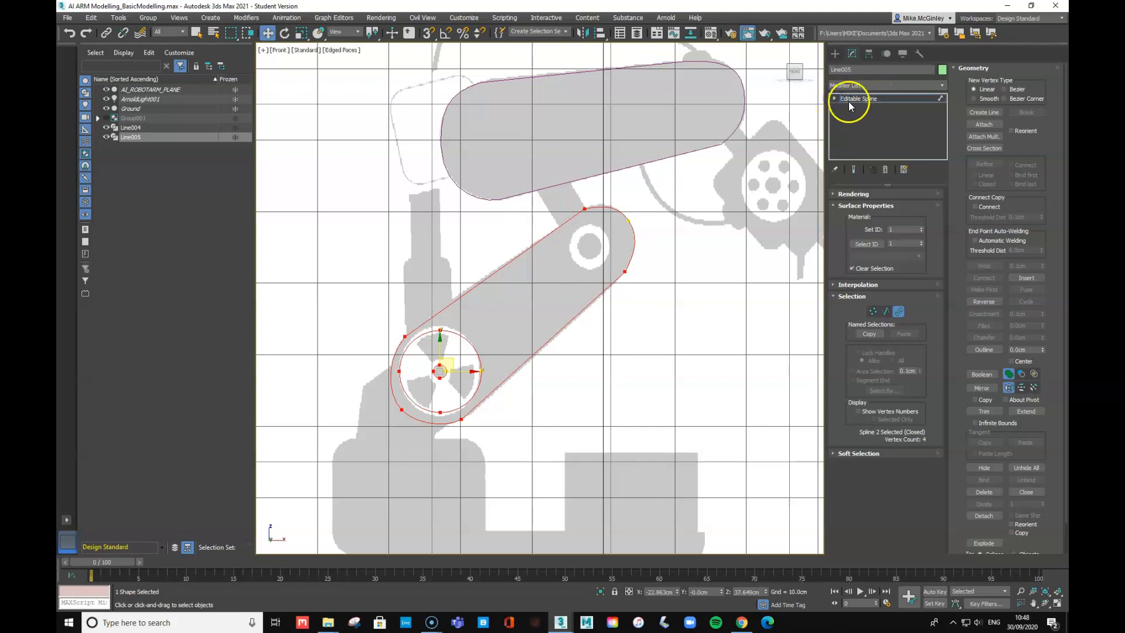
left_click(836, 53)
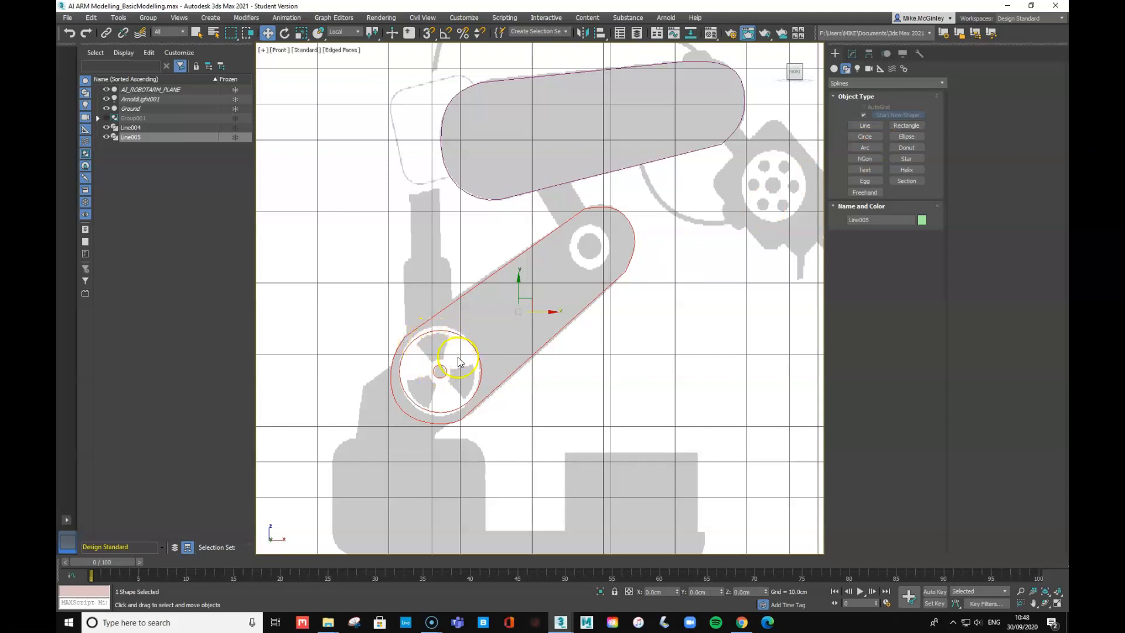
- Draw a closed six-point line around the gear's upper-left spoke opening
left_click(865, 125)
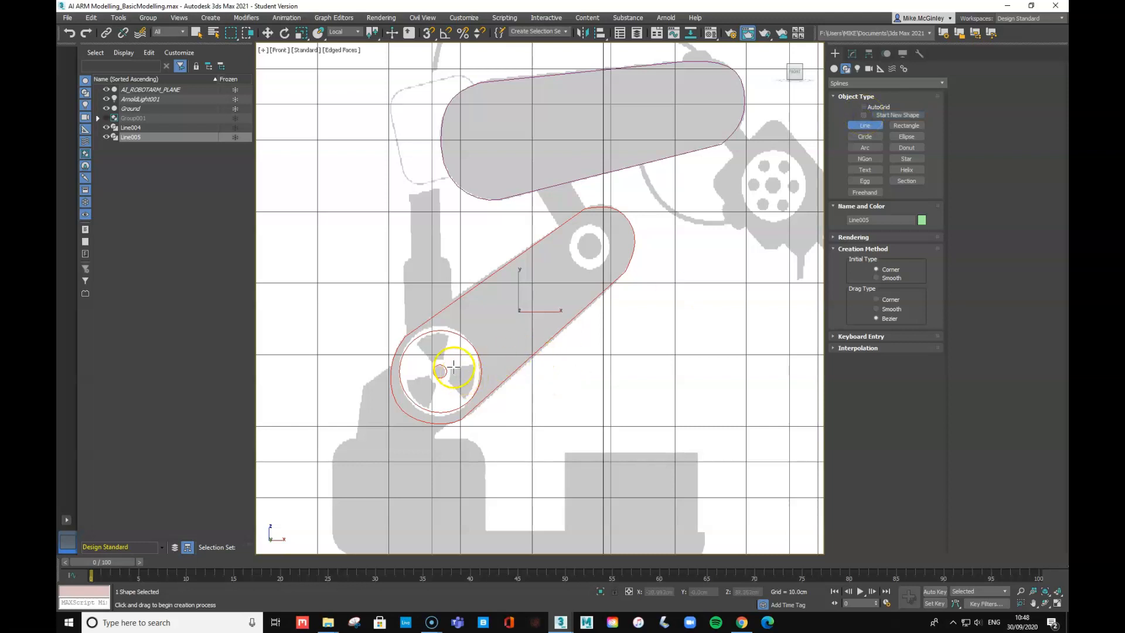
scroll(454, 366, "up", 5)
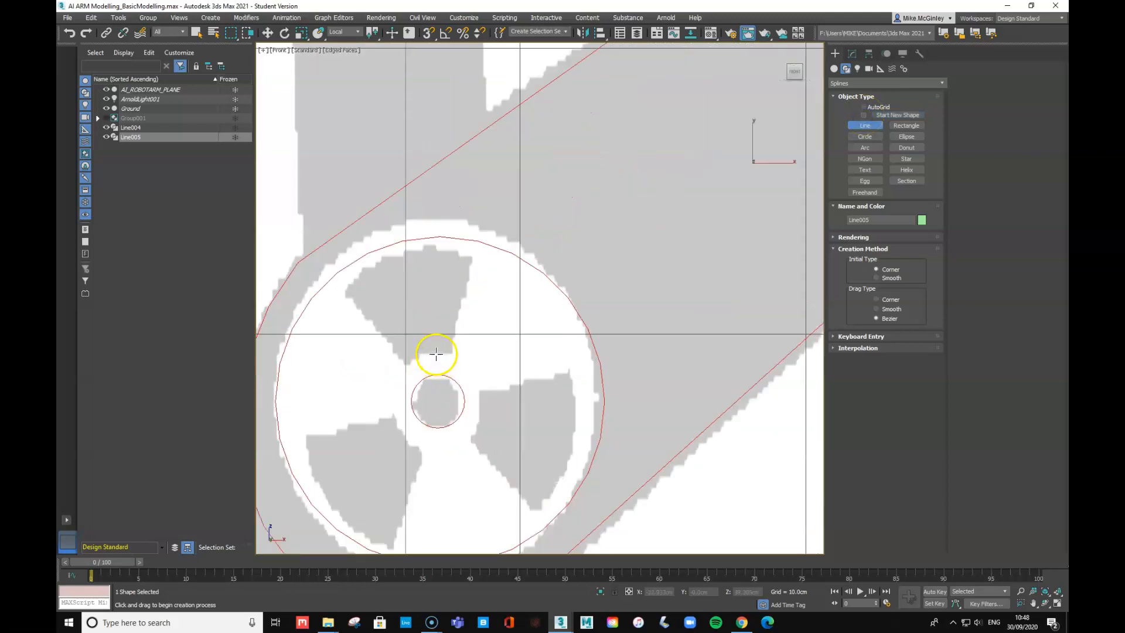
left_click(428, 353)
left_click(407, 365)
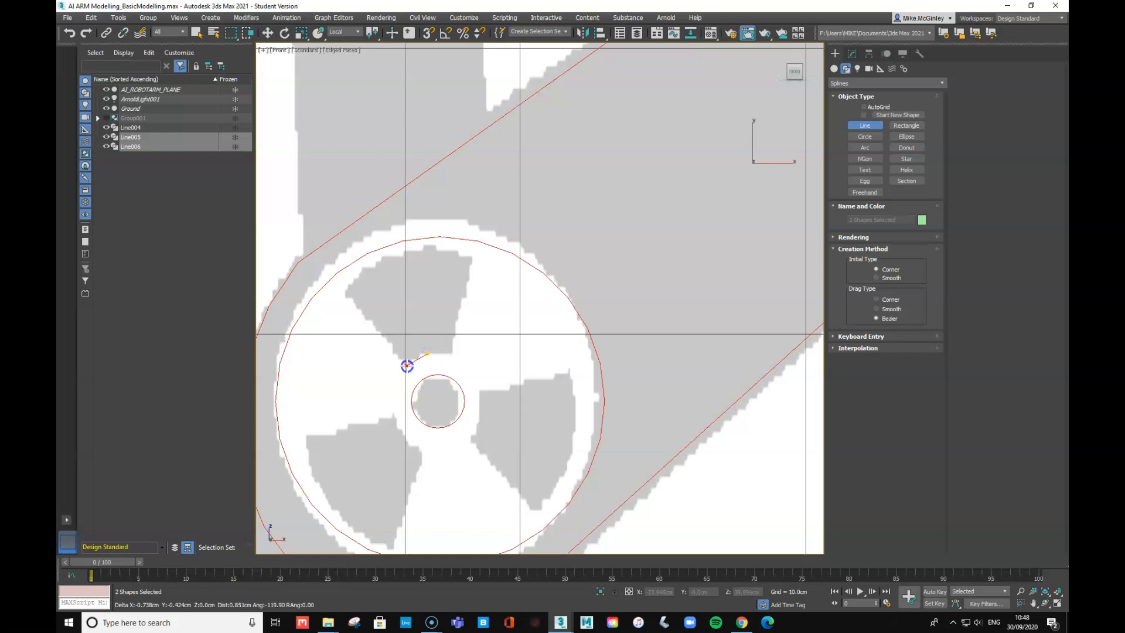
left_click(345, 294)
left_click(406, 251)
left_click(469, 256)
left_click(453, 352)
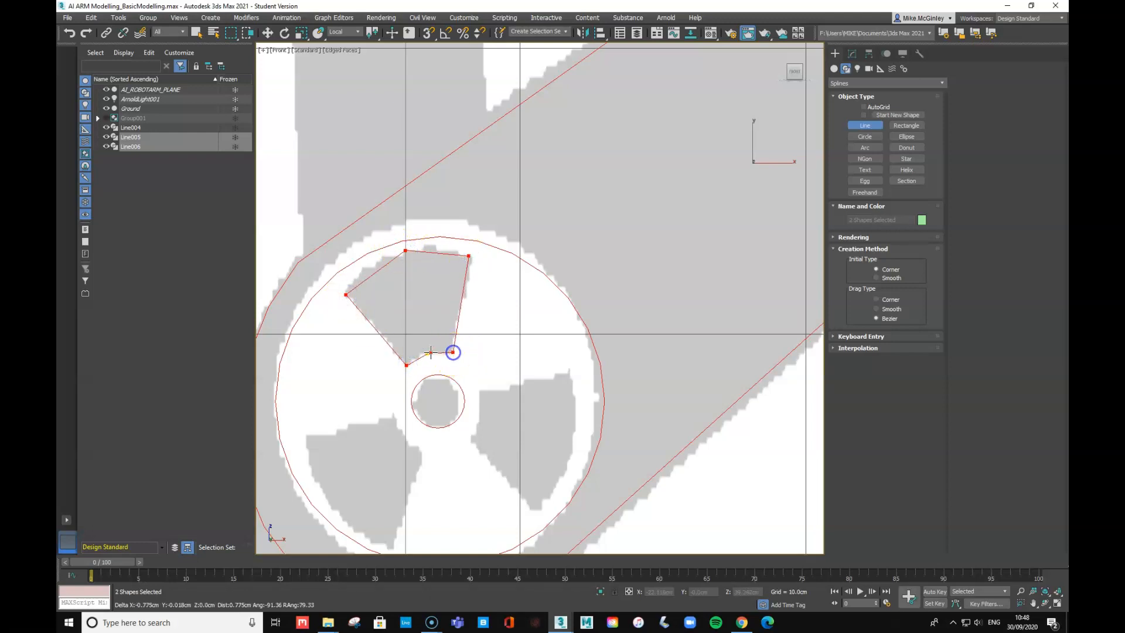
left_click(429, 354)
left_click(542, 319)
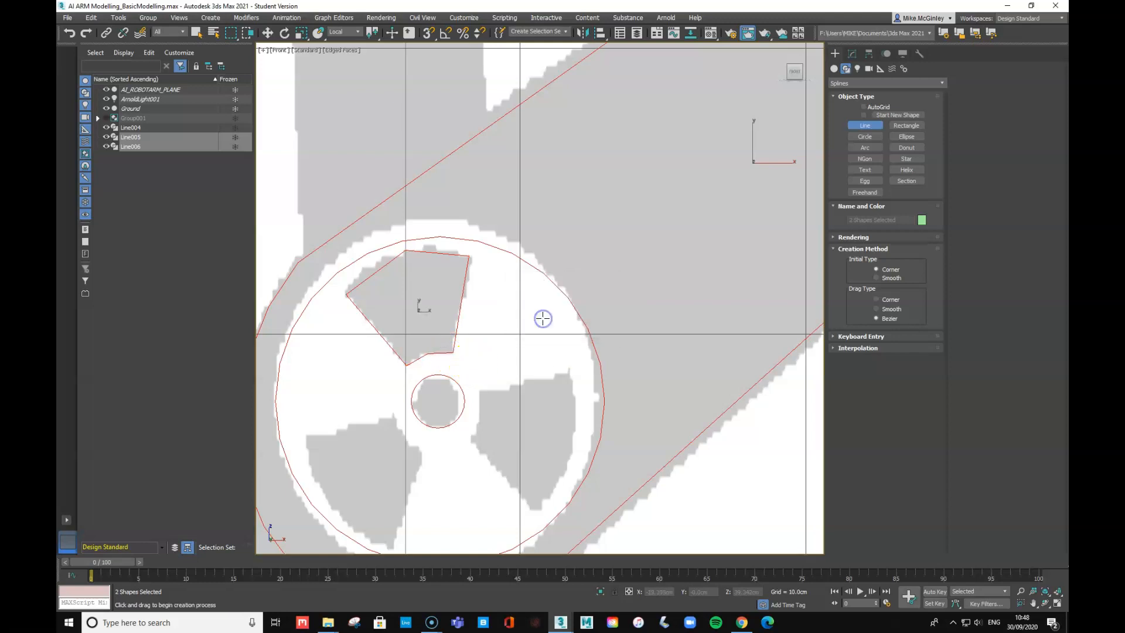
left_click(854, 52)
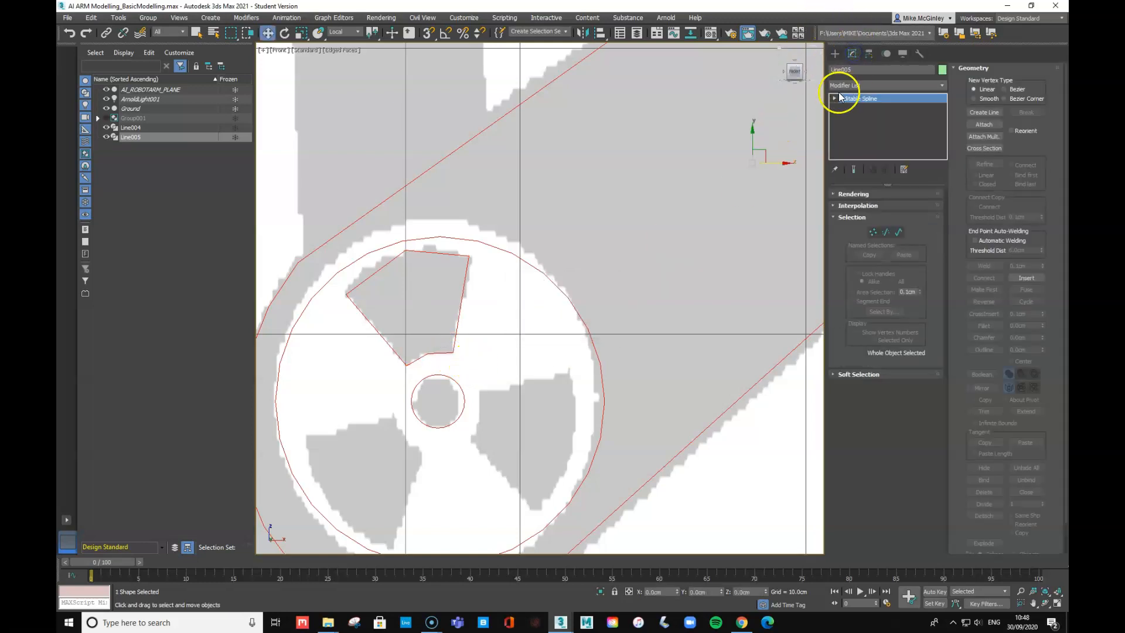
- Set the spoke outline's bottom vertex to Corner and adjust its curve
left_click(854, 107)
left_click(428, 353)
right_click(428, 353)
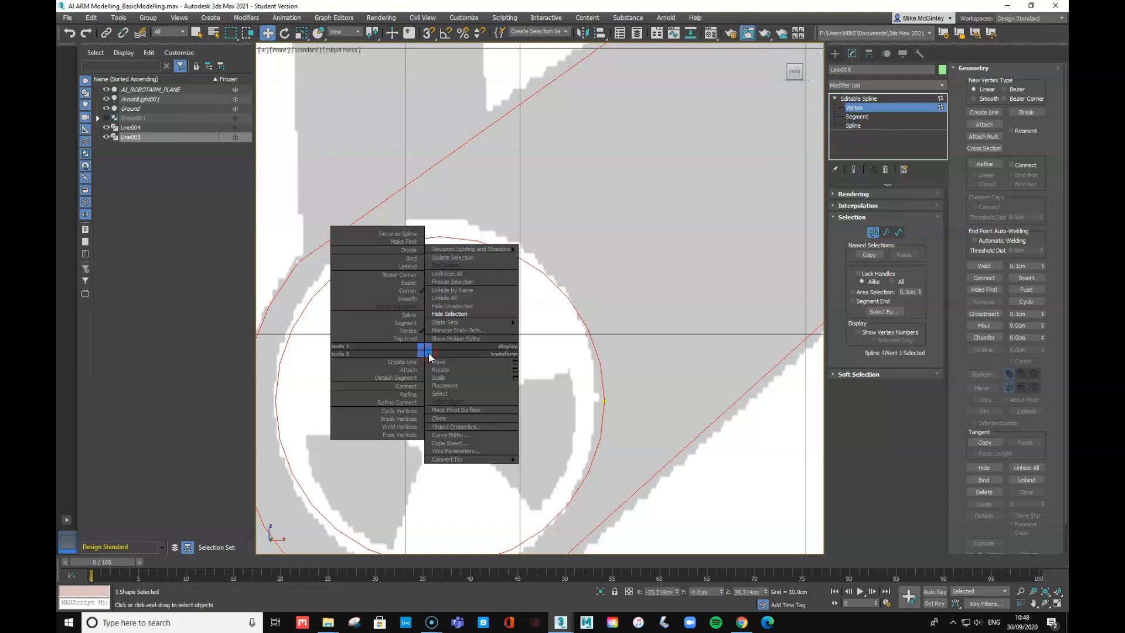
left_click(406, 301)
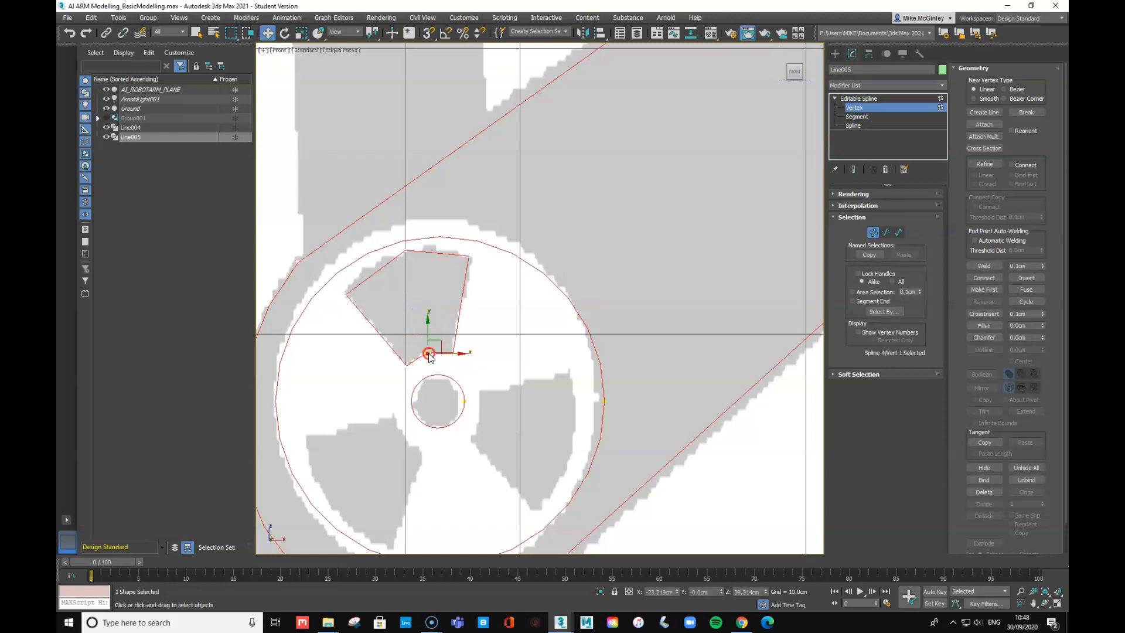
right_click(427, 351)
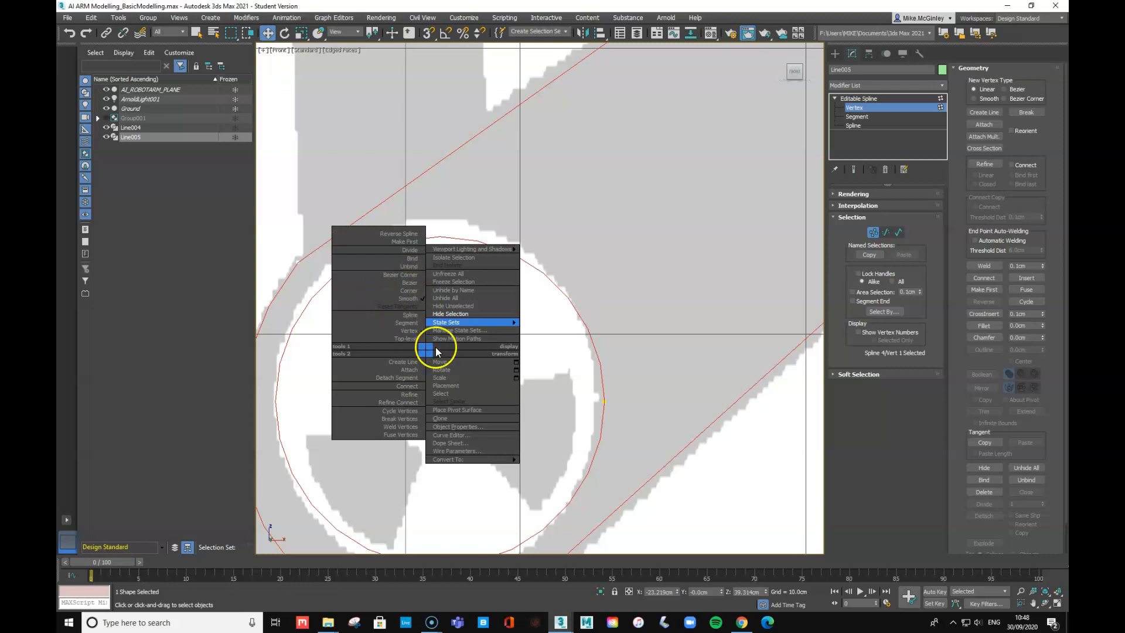
left_click(396, 290)
left_click_drag(436, 351, 443, 352)
- Make the top-left vertex Bezier and curve the top edge along the wheel rim
left_click(404, 252)
right_click(407, 248)
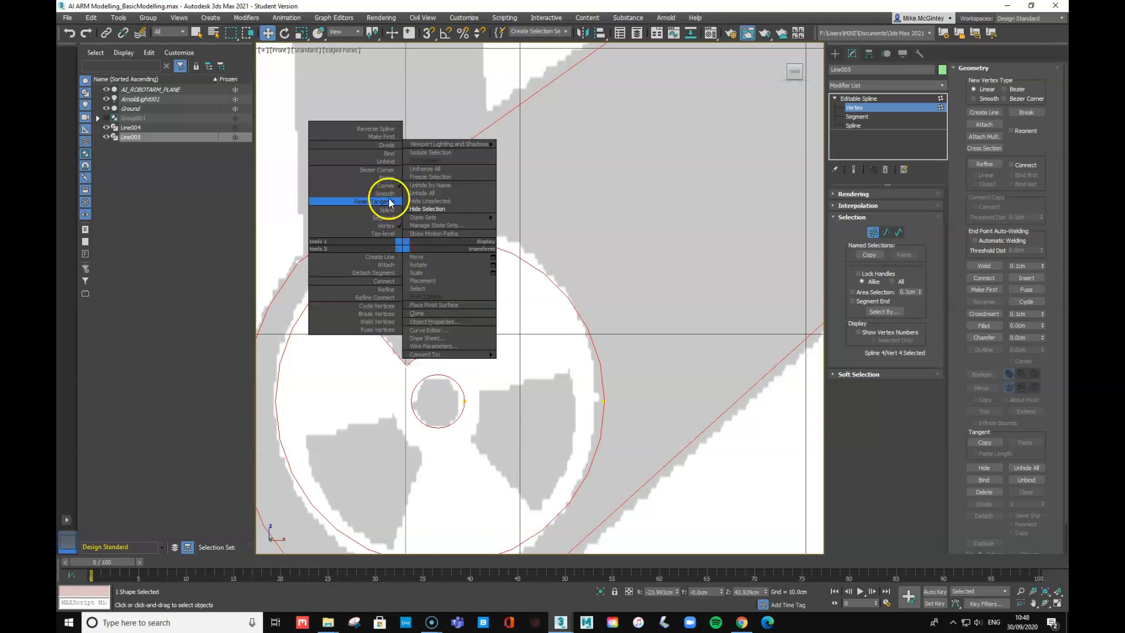
left_click(389, 201)
right_click(404, 246)
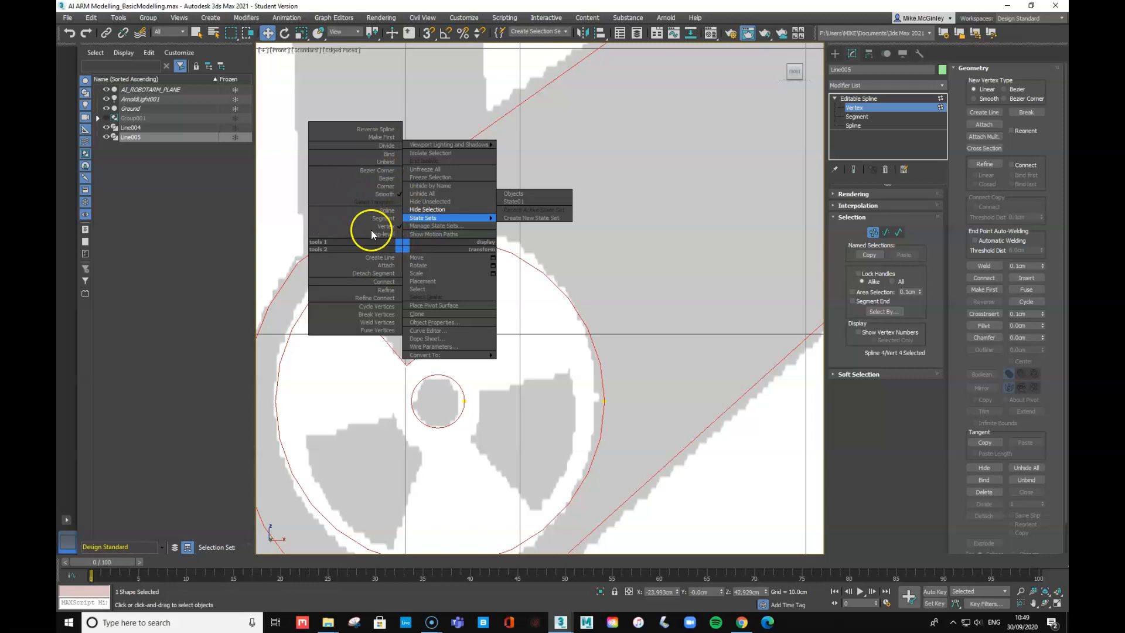
left_click(385, 180)
left_click_drag(426, 244, 437, 249)
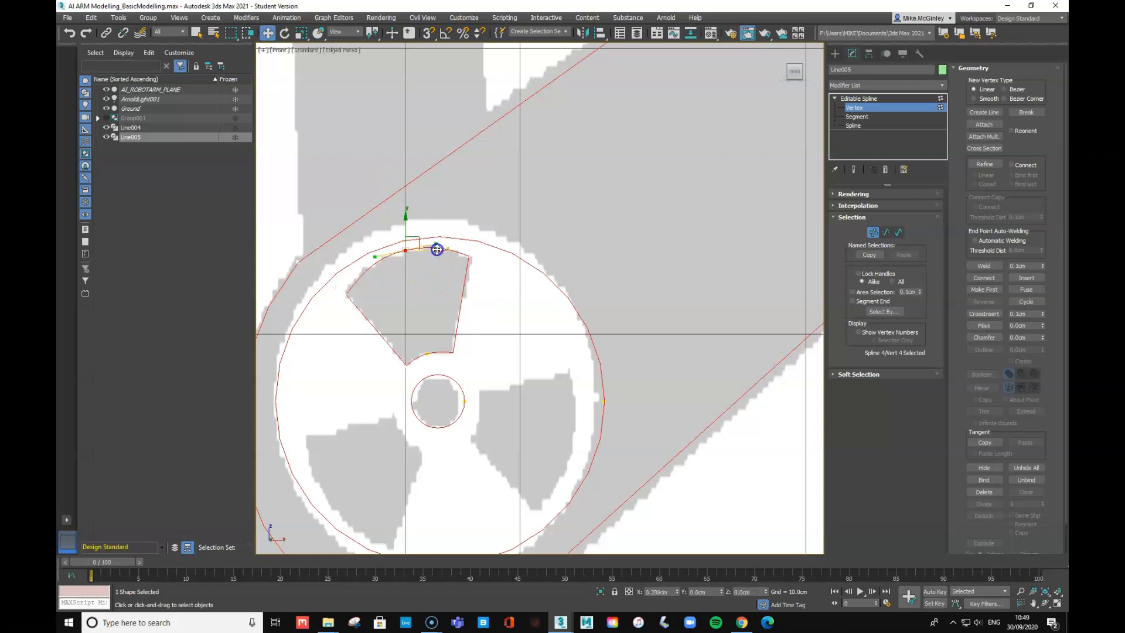
left_click(857, 125)
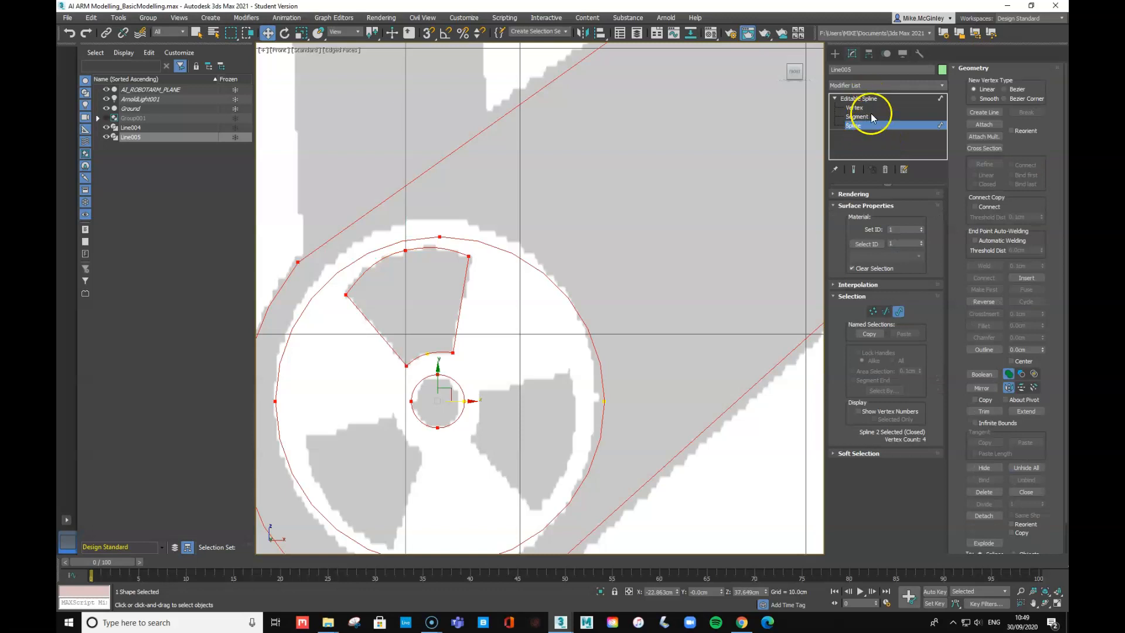
- Shift-copy and rotate the wedge spline into the lower-left and lower-right spoke openings
left_click(480, 312)
left_click(459, 313)
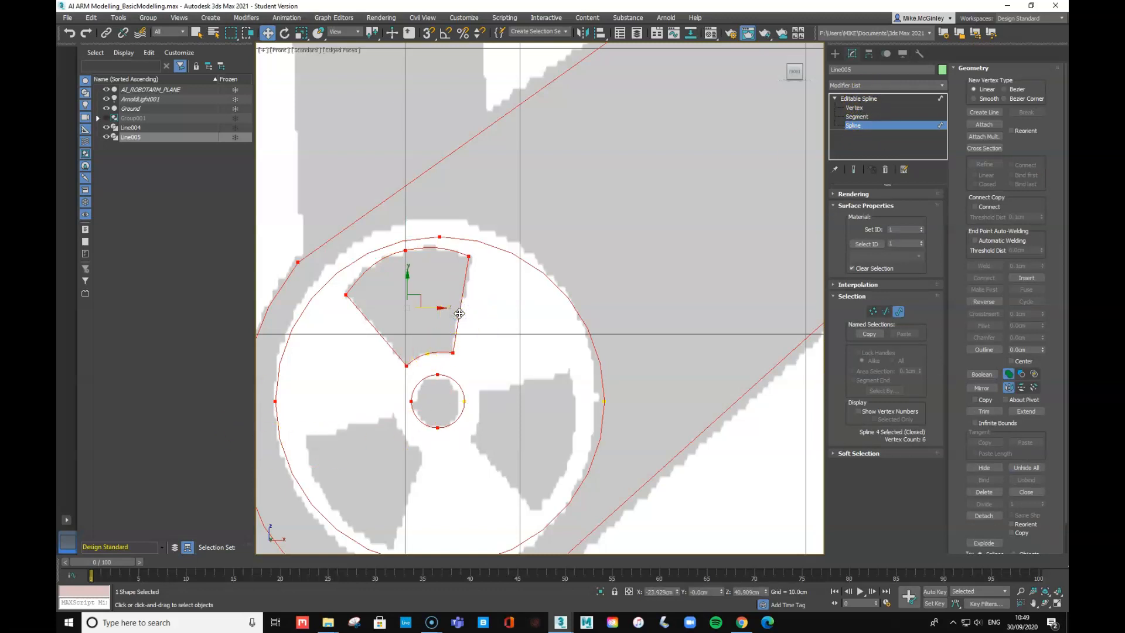
left_click_drag(419, 306, 630, 262, "shift")
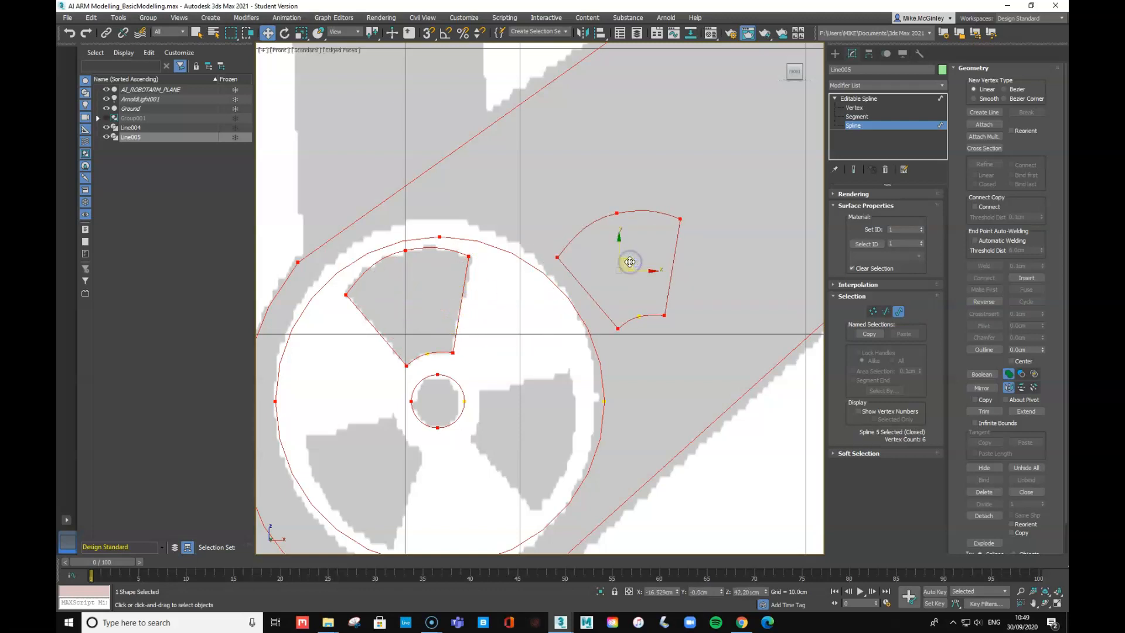
left_click(286, 37)
left_click_drag(590, 256, 666, 410)
key("w")
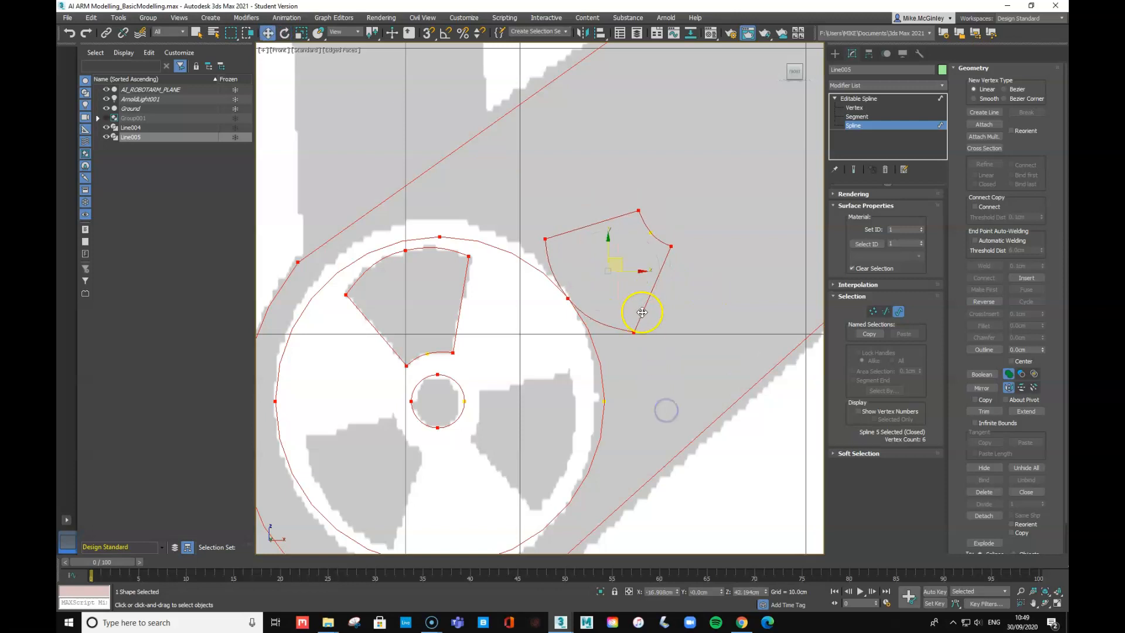
left_click_drag(615, 260, 376, 460)
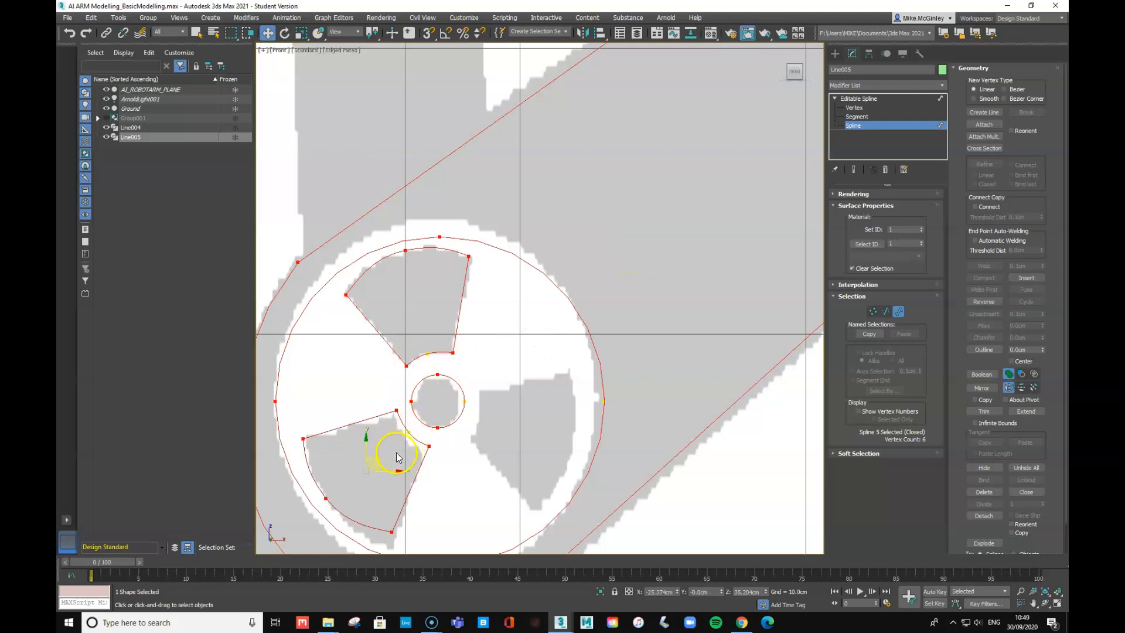
left_click_drag(377, 465, 499, 299, "shift")
key("e")
- Nudge the third wedge into the lower-right opening and exit to the Editable Spline top level
key("w")
left_click_drag(520, 422, 532, 430)
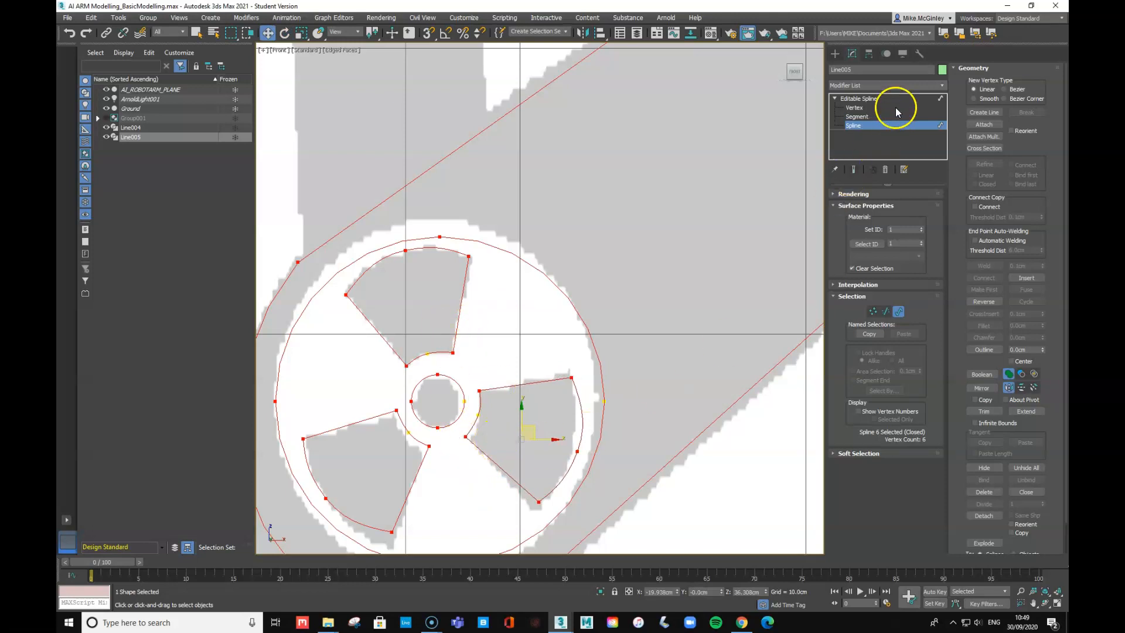
left_click(864, 100)
- Pan the Front view to frame the whole arm drawing and start a new Line spline
scroll(720, 274, "down", 6)
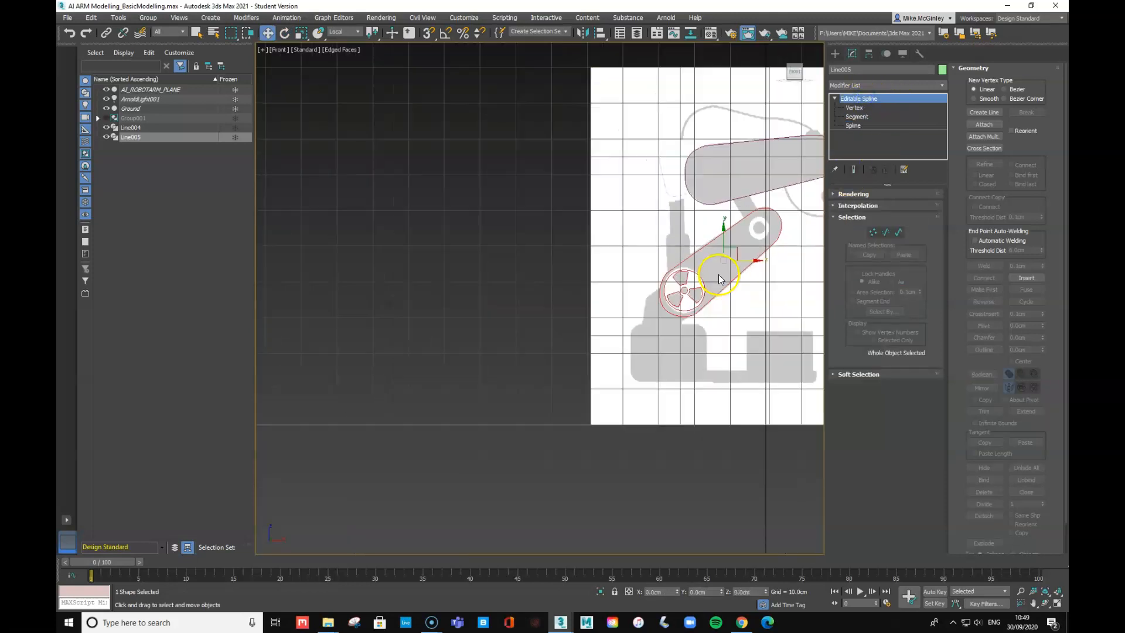
right_click(785, 246)
left_click(633, 158)
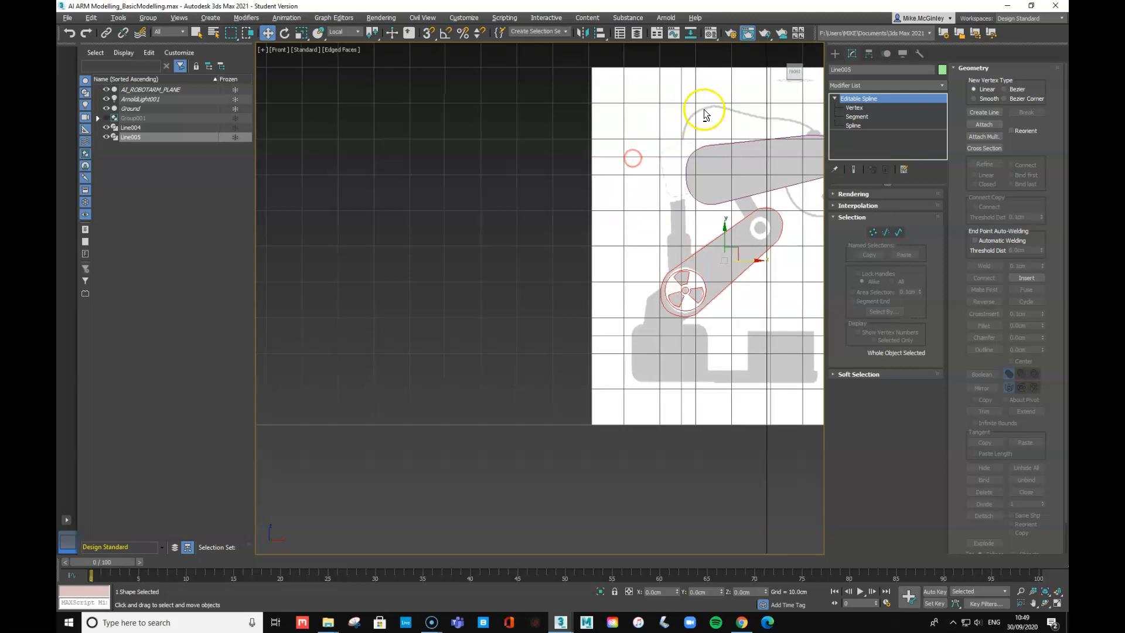
middle_click_drag(705, 114, 517, 184)
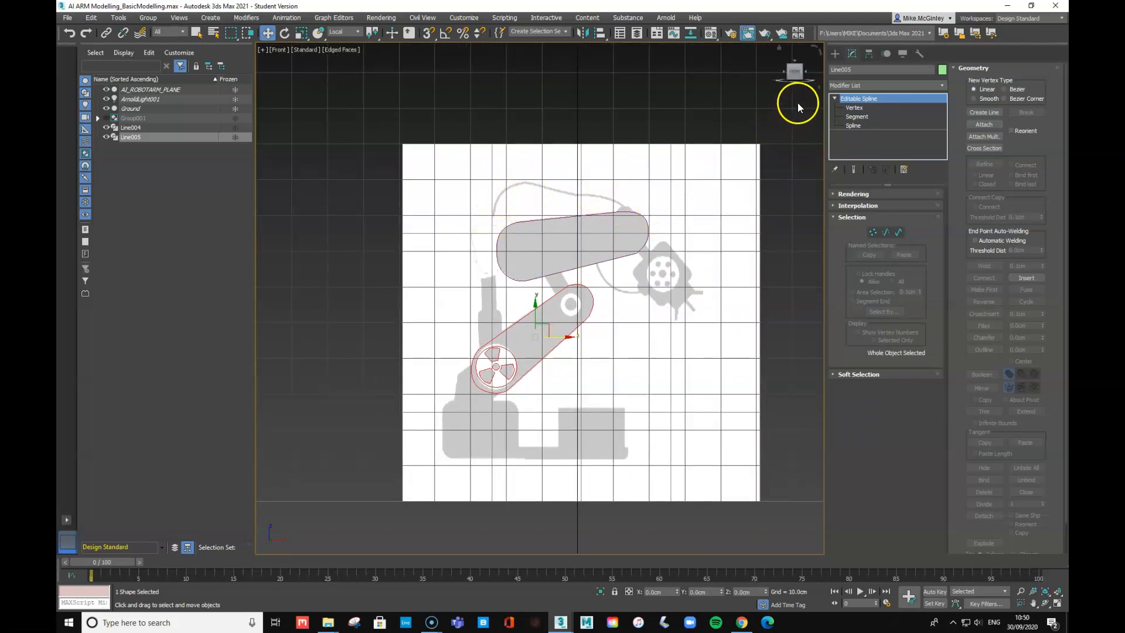
left_click(835, 54)
left_click(864, 127)
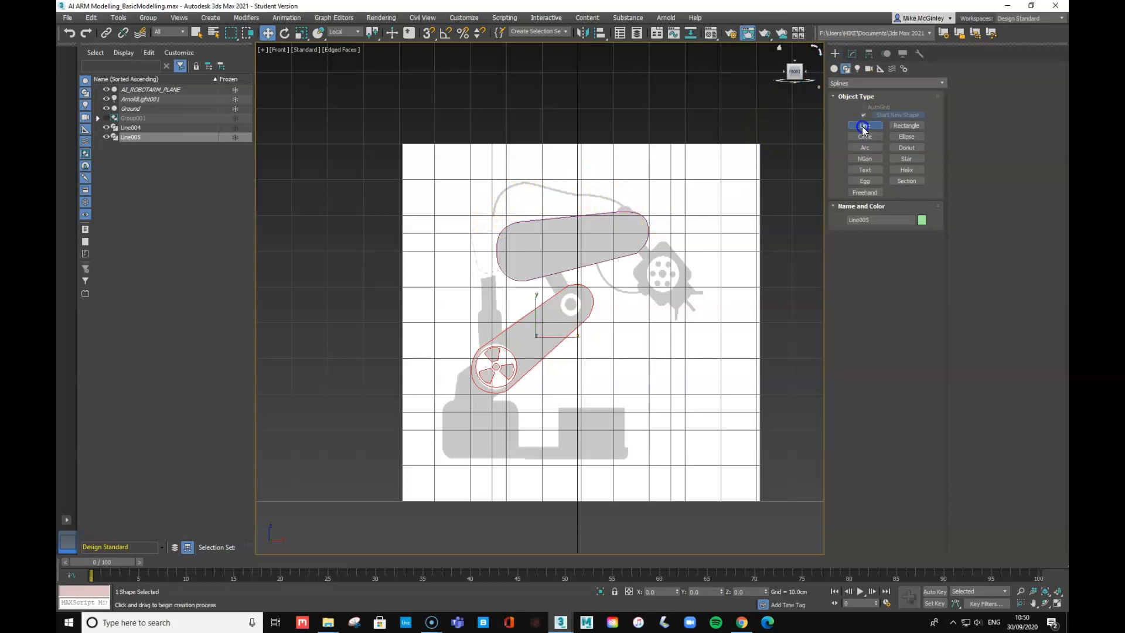
- Re-enable the Front viewport, pan to centre the upper arm, and choose Freehand splines
left_click(866, 192)
scroll(700, 260, "up", 5)
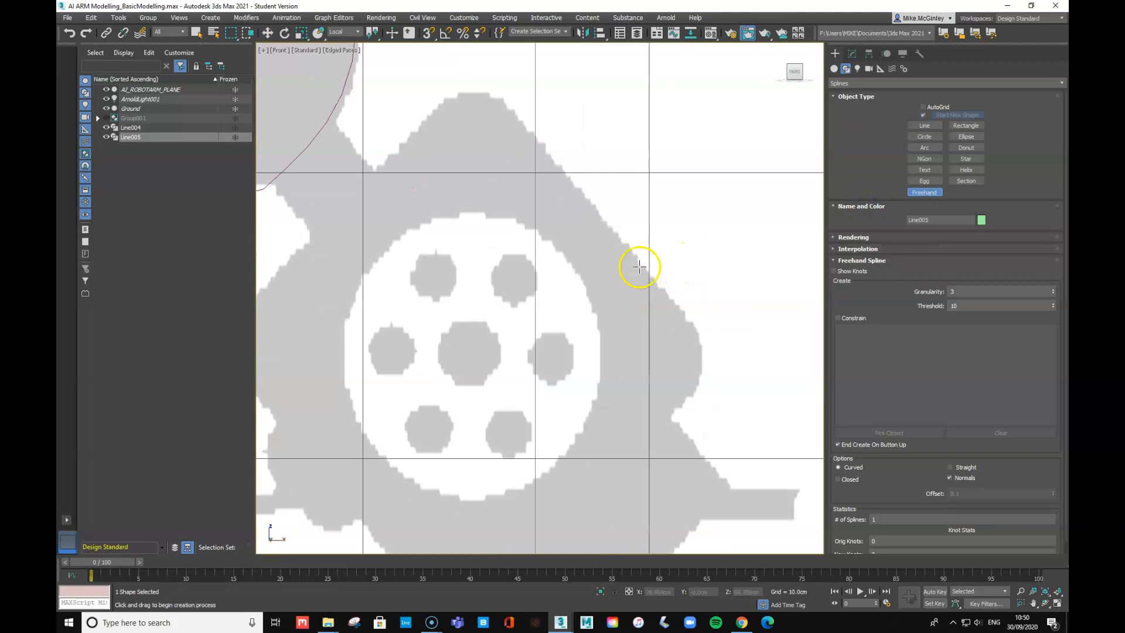
scroll(639, 267, "down", 5)
right_click(532, 280)
key("space")
left_click(591, 300)
key("space")
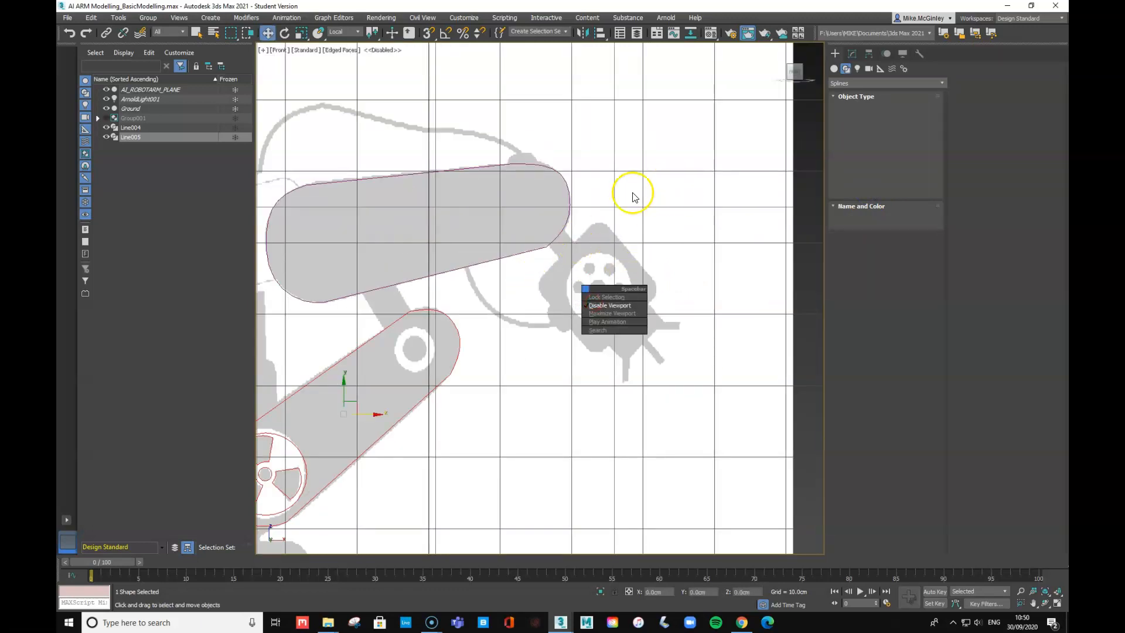
left_click(692, 235)
key("d")
key("space")
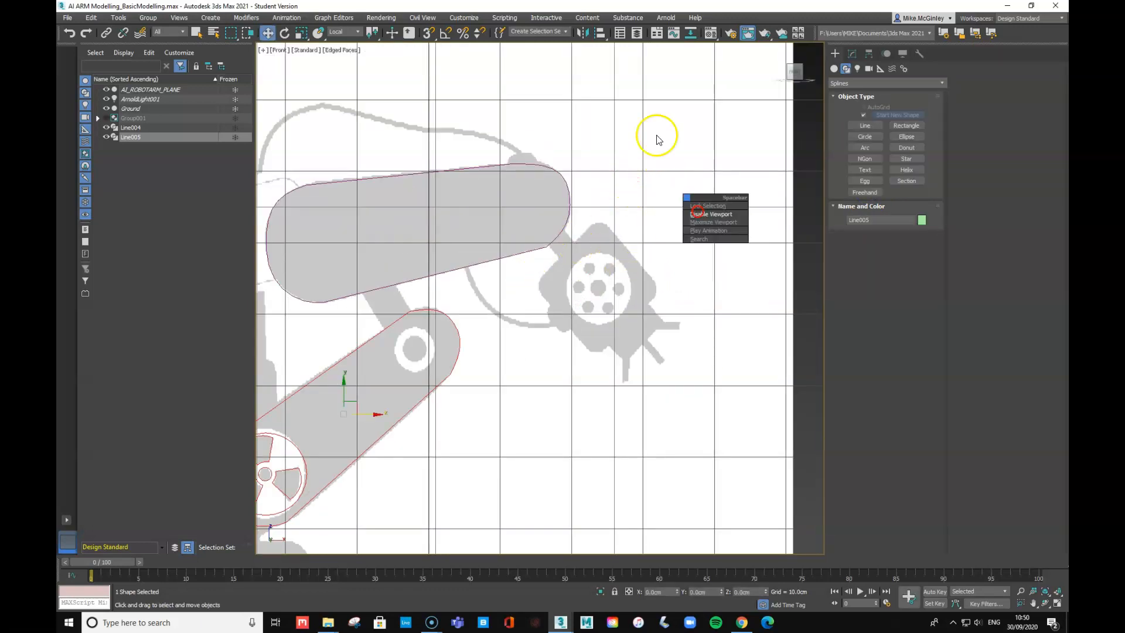
left_click(638, 116)
middle_click_drag(637, 123, 755, 186)
left_click(864, 193)
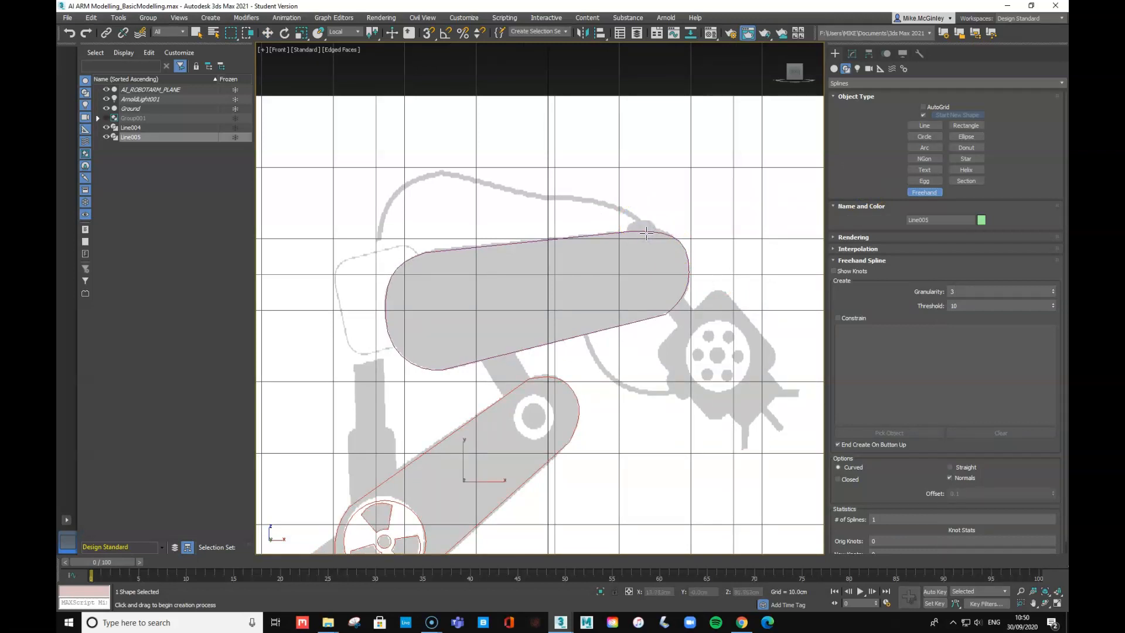
- Trace one cable arching over the upper arm and another curving beneath it to the gear
left_click_drag(646, 232, 639, 218)
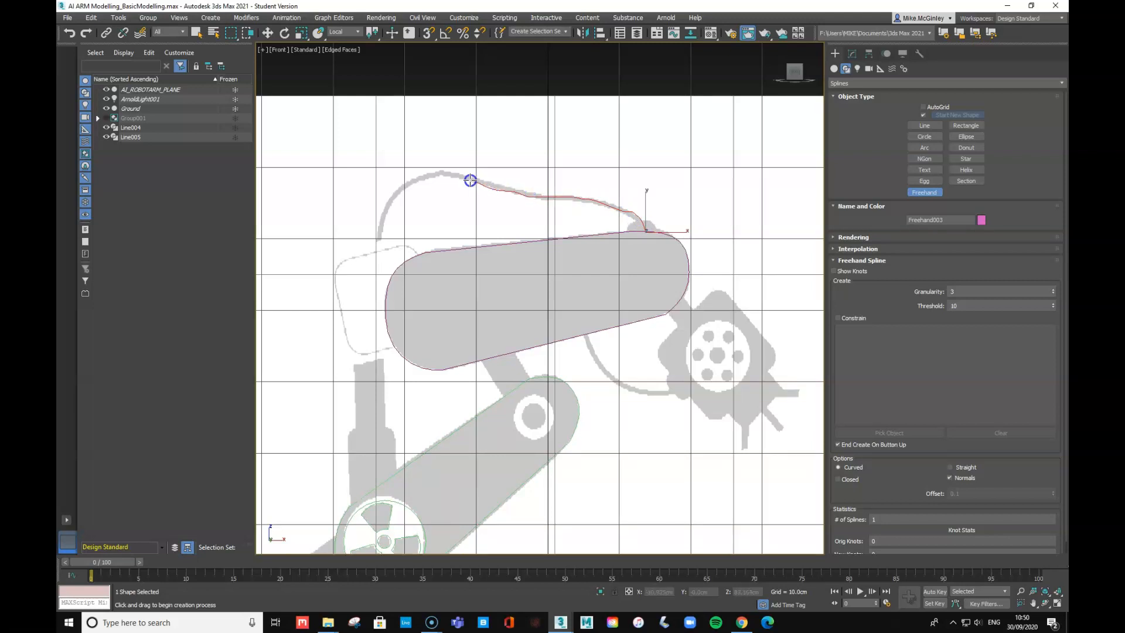
right_click(379, 233)
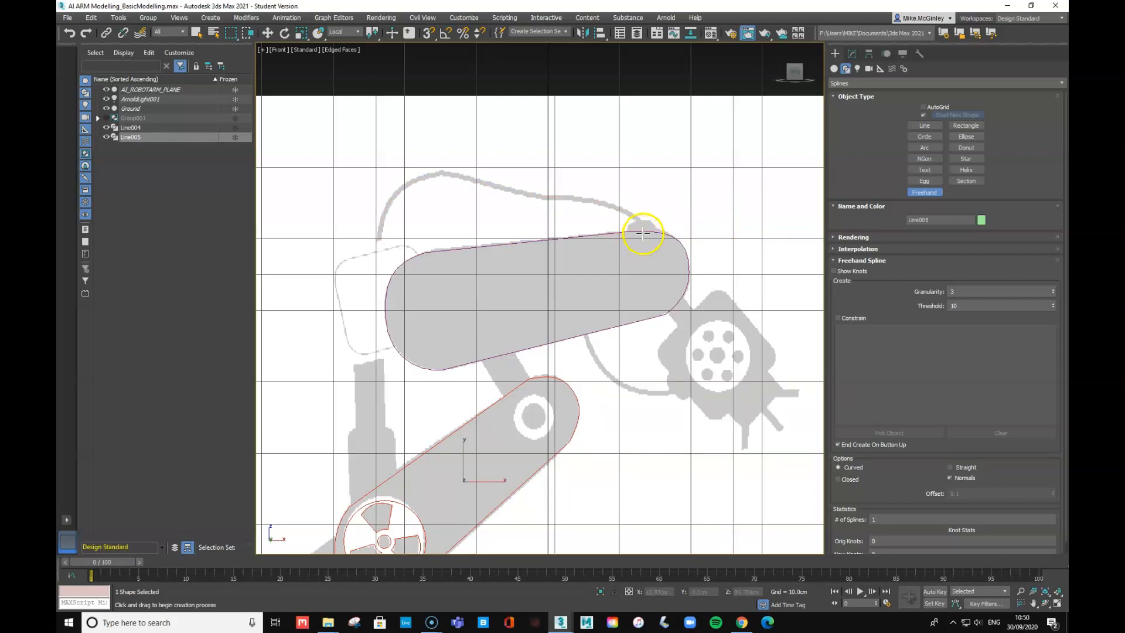
left_click_drag(648, 231, 647, 231)
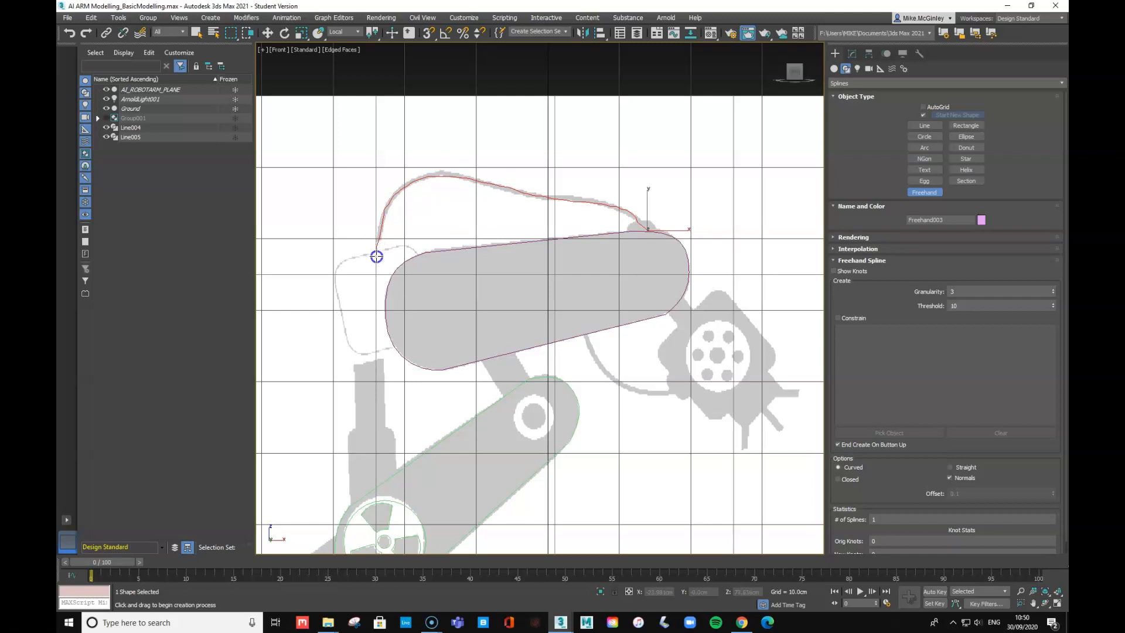
left_click_drag(377, 256, 377, 255)
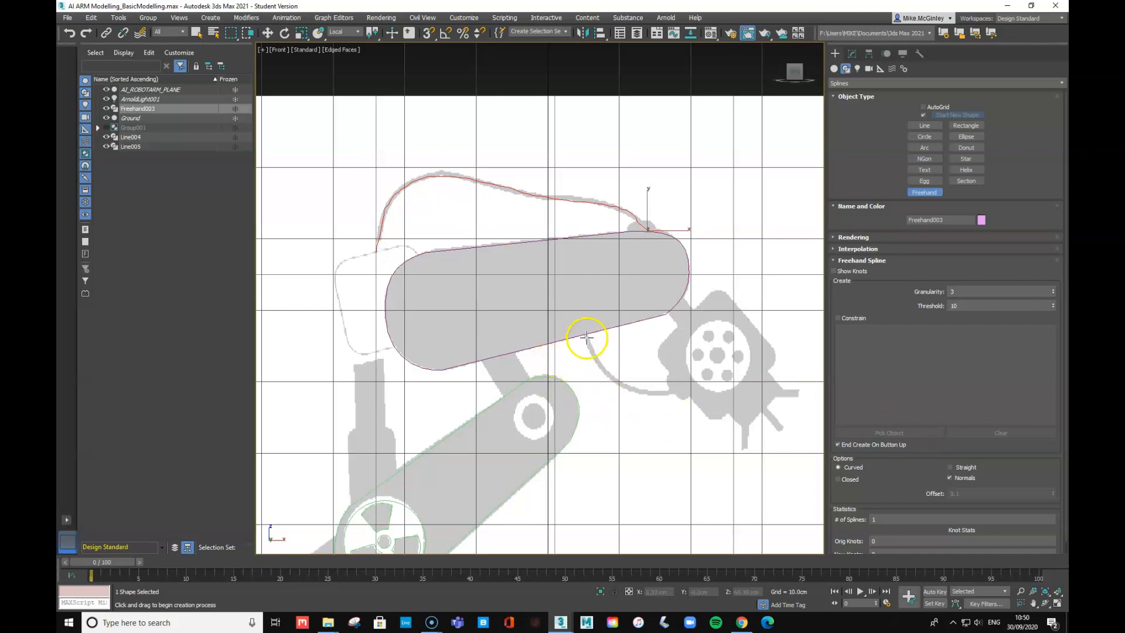
left_click_drag(587, 337, 587, 335)
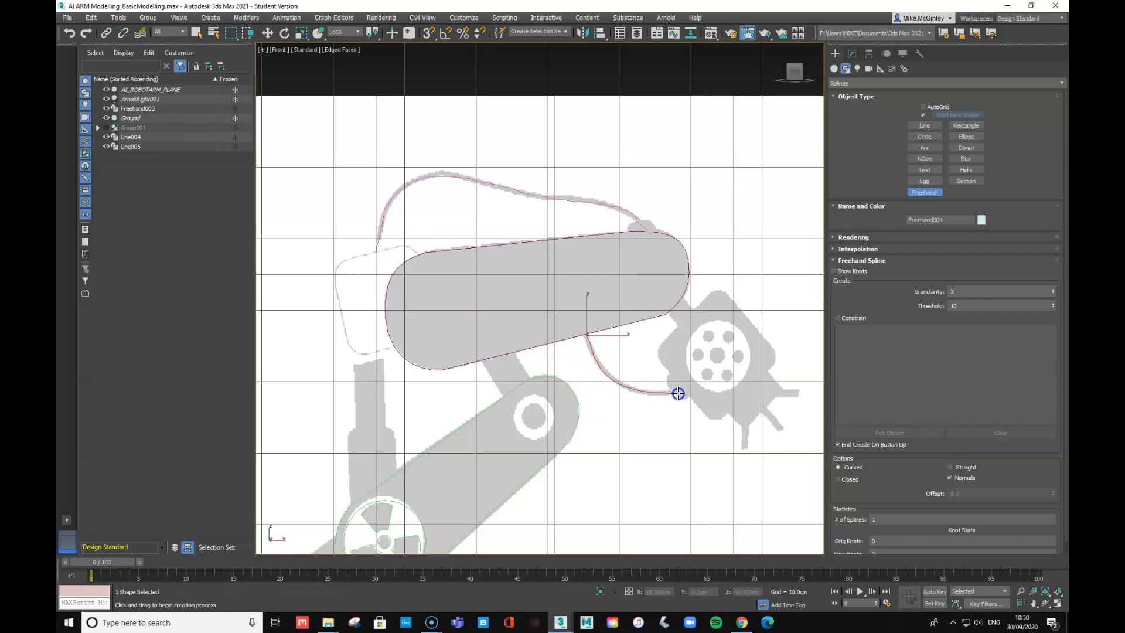
left_click_drag(694, 386, 691, 384)
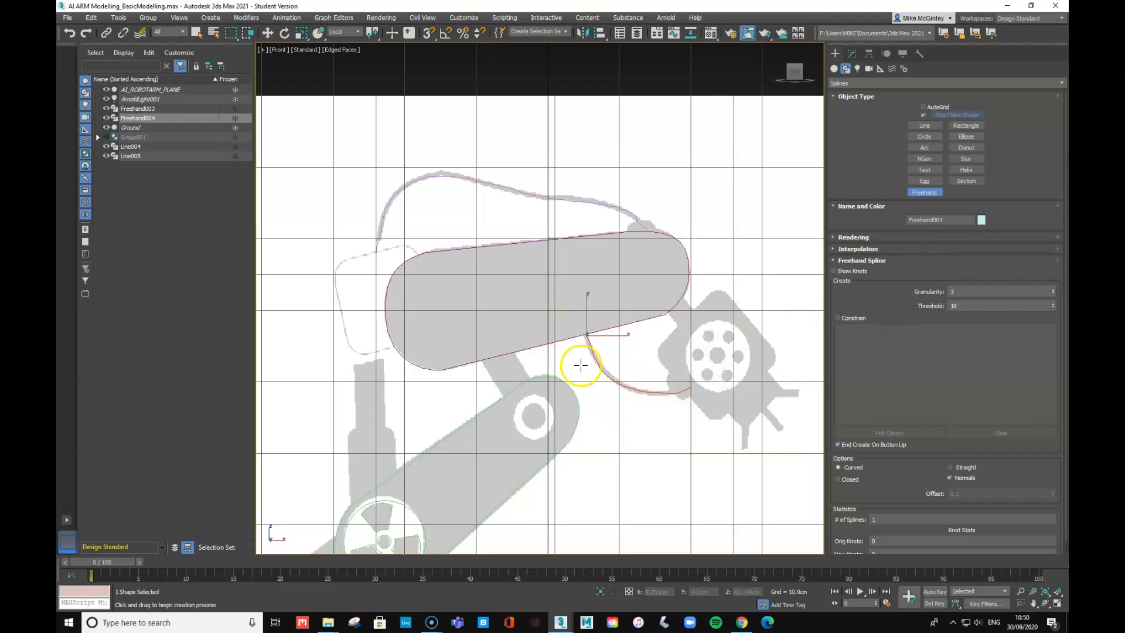
left_click(833, 237)
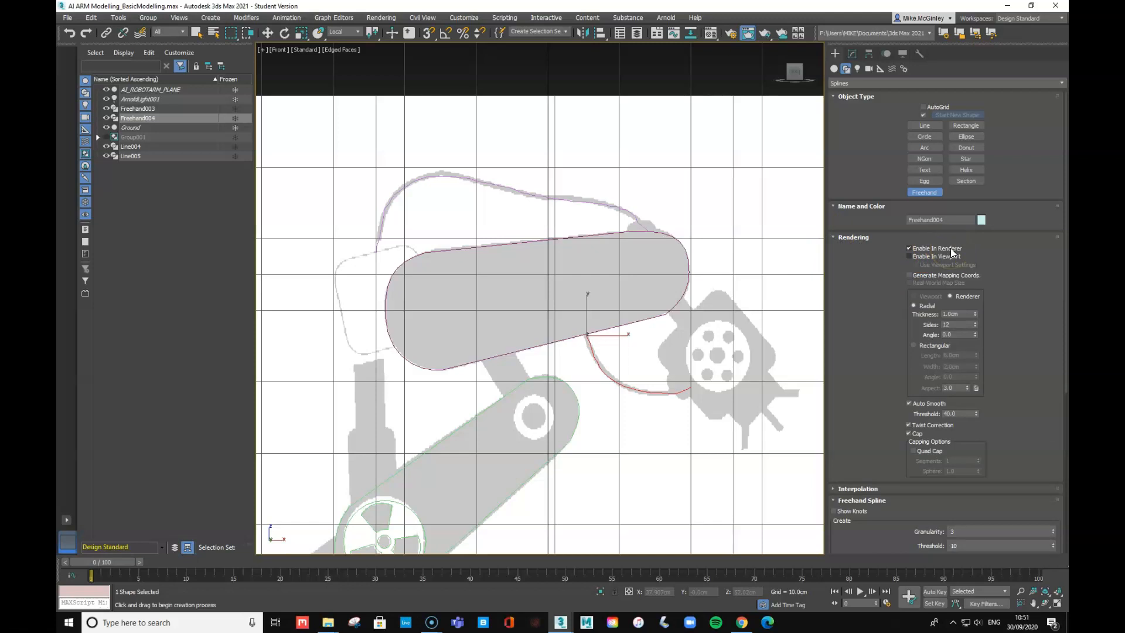
- Tick Enable In Viewport for both Freehand004 and Freehand003, then deselect everything
left_click(912, 256)
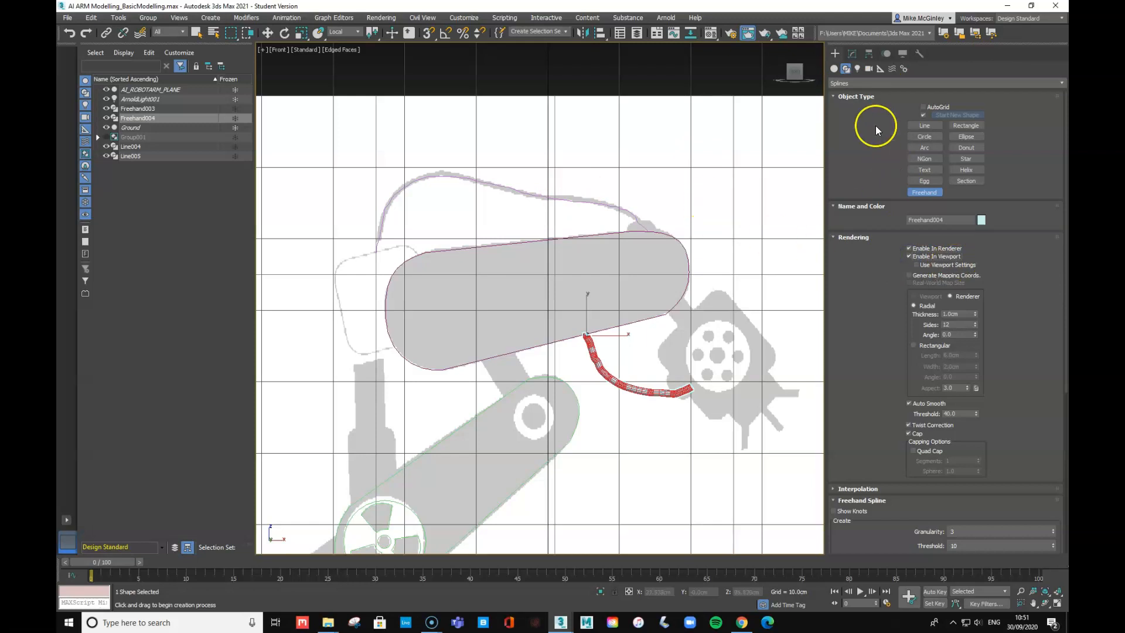
left_click(268, 33)
left_click(488, 187)
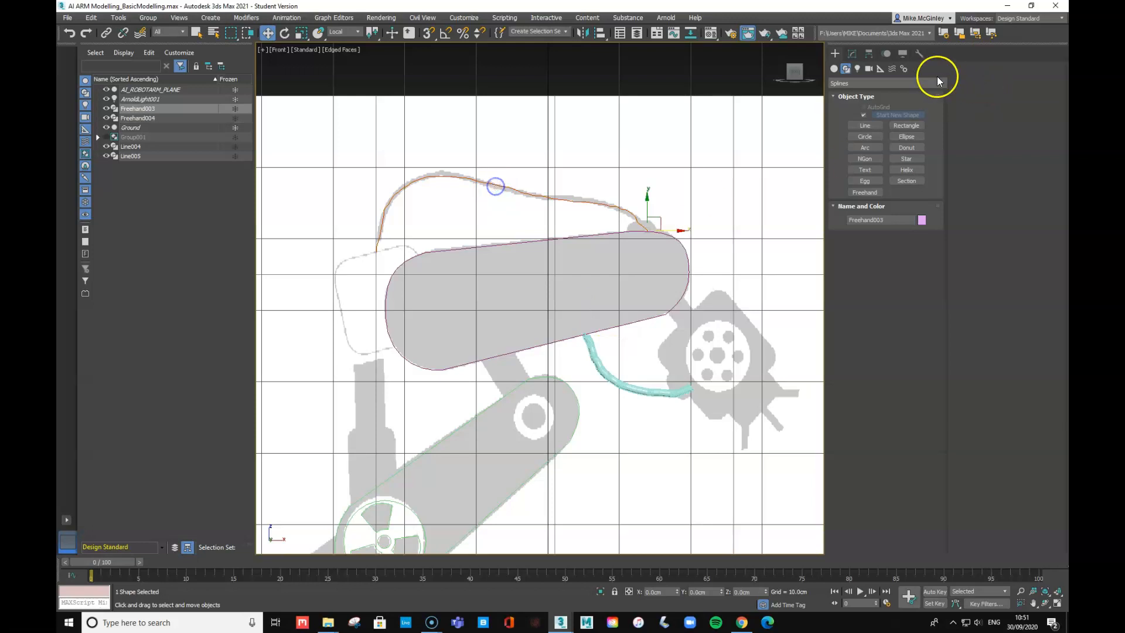
left_click(853, 54)
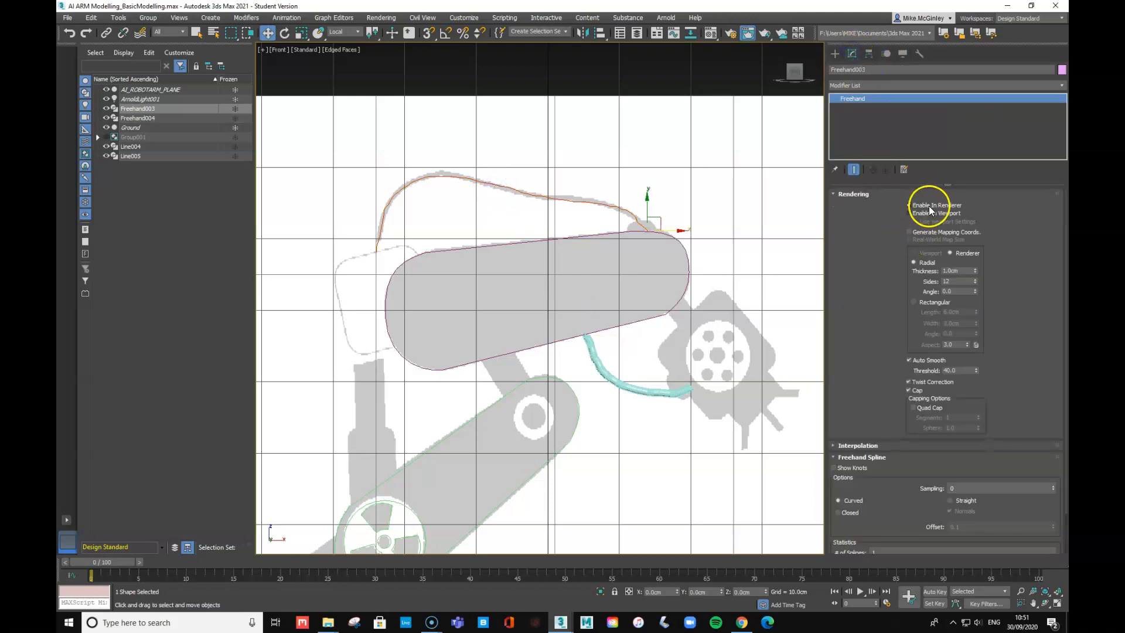
left_click(909, 213)
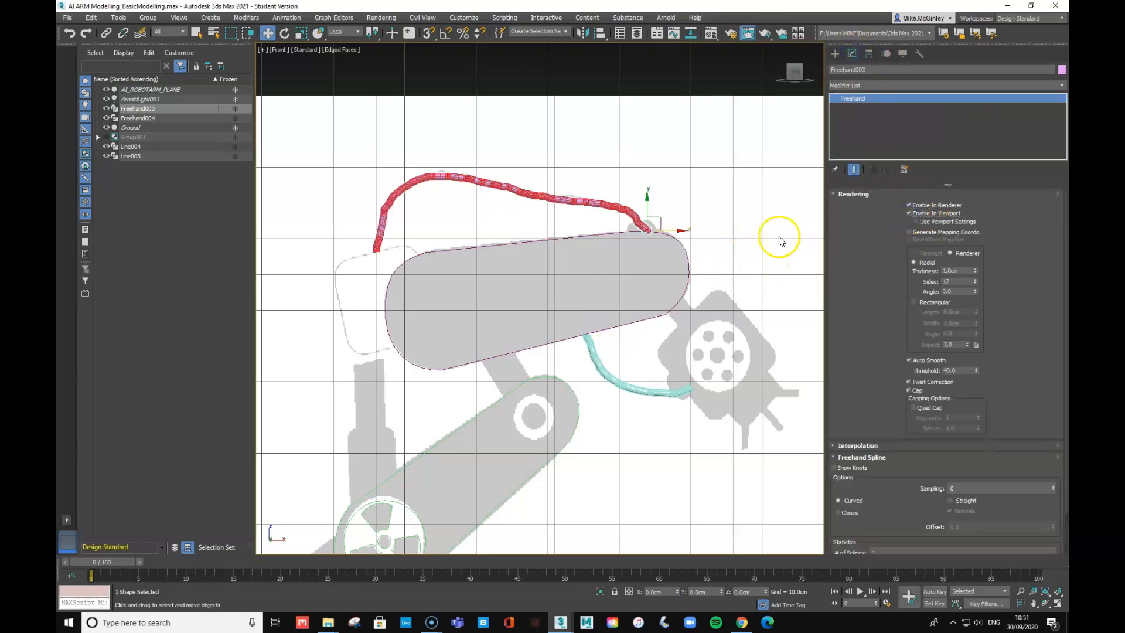
left_click(748, 168)
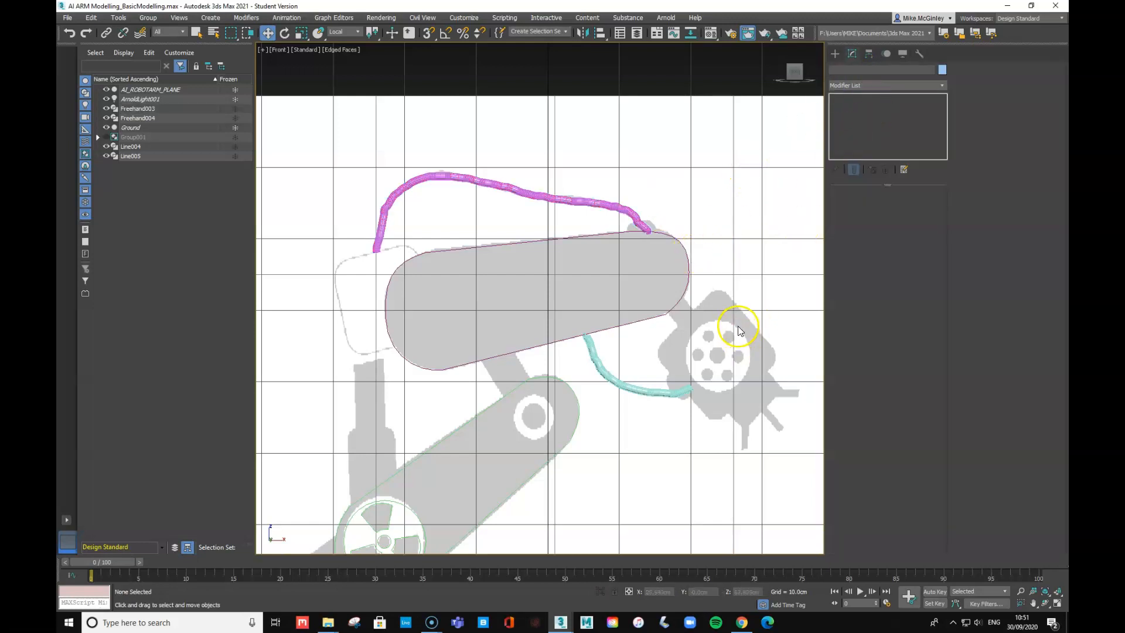
- Switch to the Perspective view, orbit slightly, and select the Line004 upper-arm outline
key("p")
mouse_move(708, 346)
middle_mouse_down("alt")
mouse_move(741, 360)
mouse_move(662, 375)
mouse_move(676, 384)
mouse_move(707, 355)
mouse_move(712, 391)
mouse_move(701, 390)
middle_mouse_up("alt")
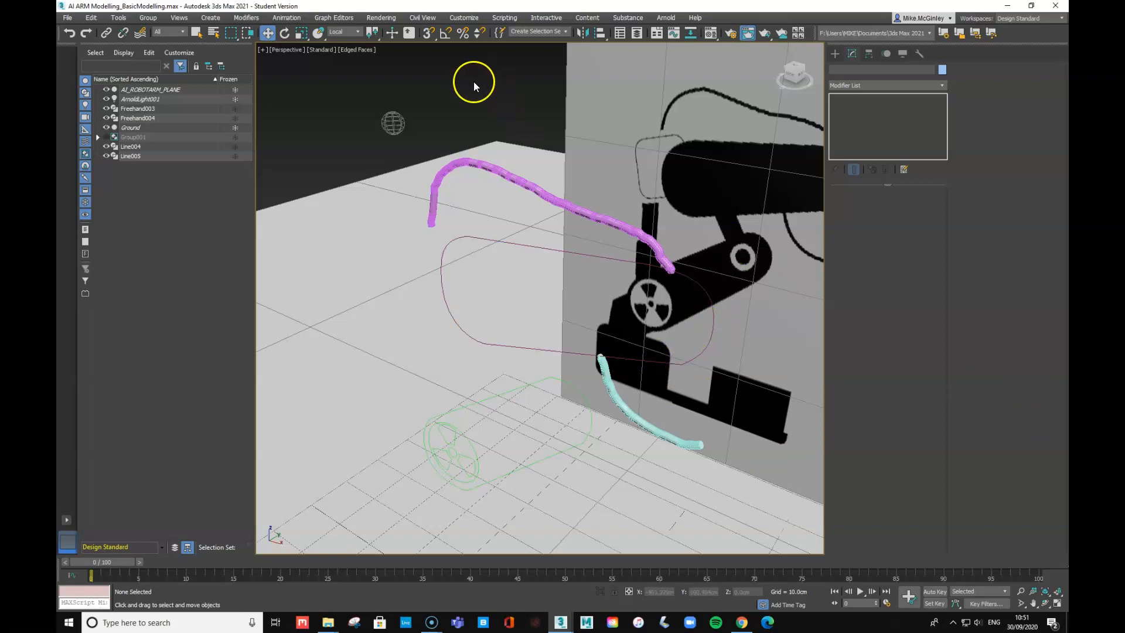
left_click(468, 18)
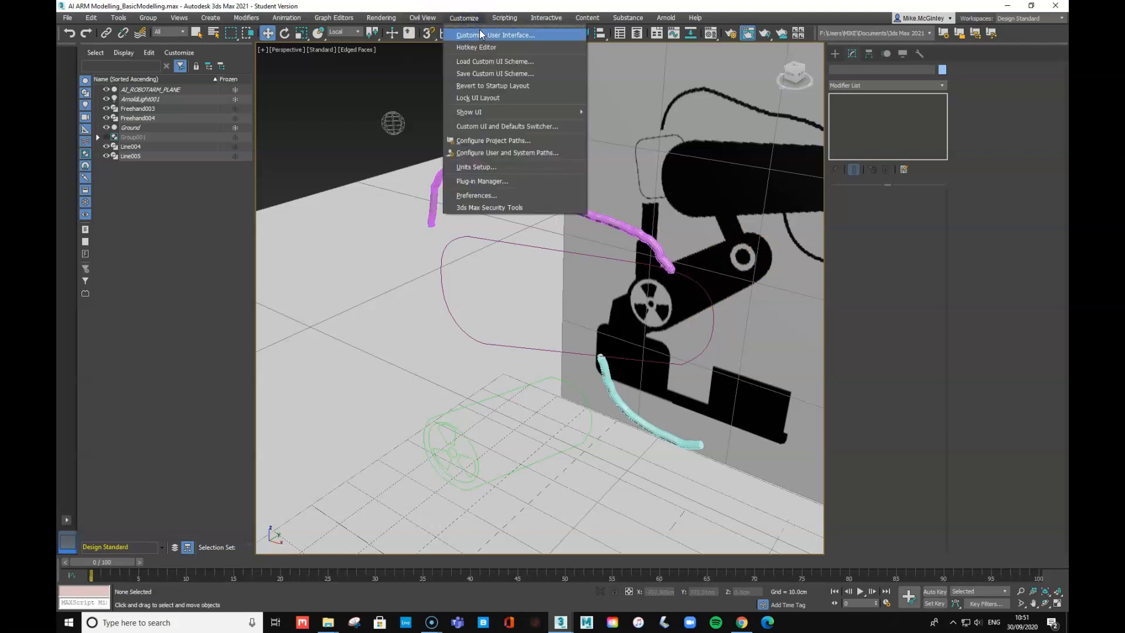
left_click(357, 82)
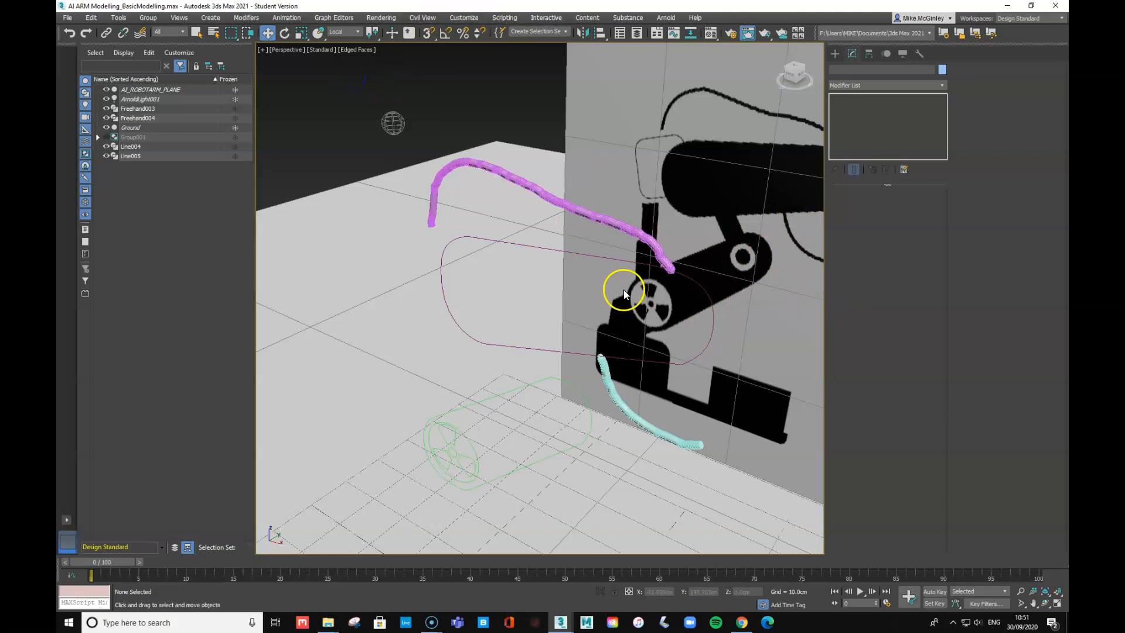
left_click(624, 264)
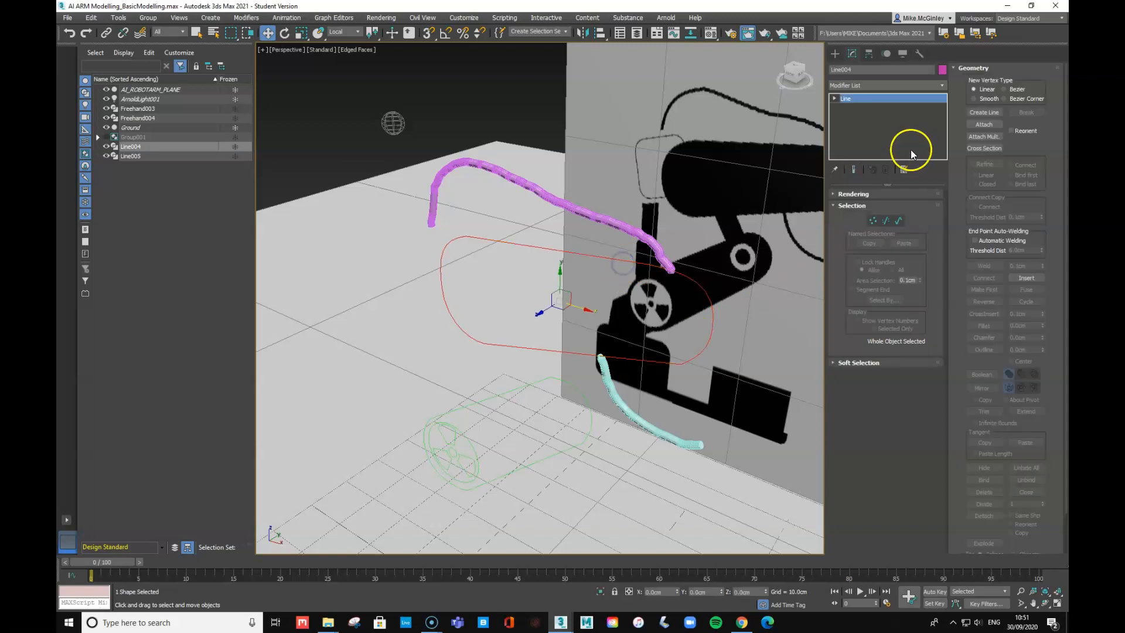
- Extrude Line004 with Amount 10cm and copy the Extrude modifier
left_click(942, 85)
left_click_drag(944, 101, 944, 245)
left_click(863, 249)
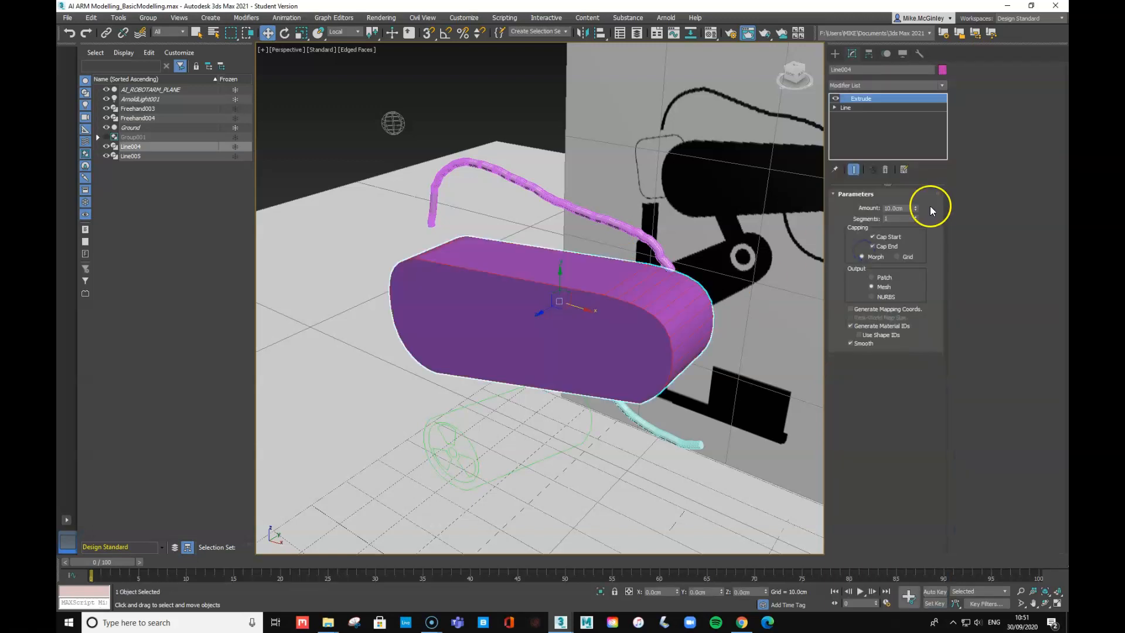
left_click_drag(909, 209, 863, 214)
type("12")
key("Tab")
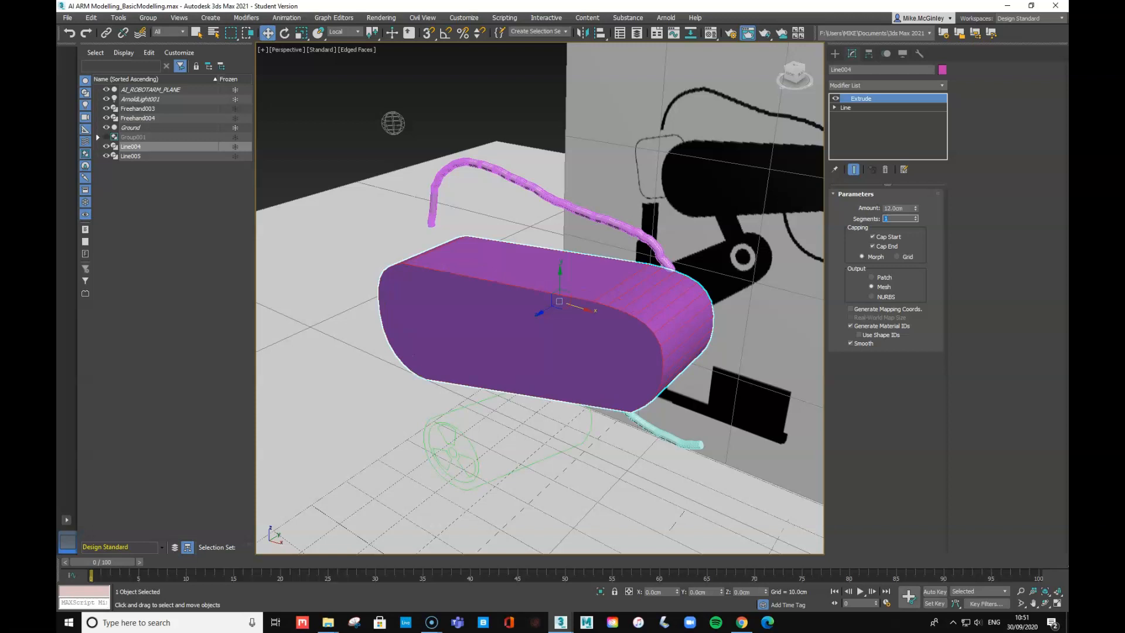
left_click_drag(910, 209, 867, 208)
type("10")
key("Tab")
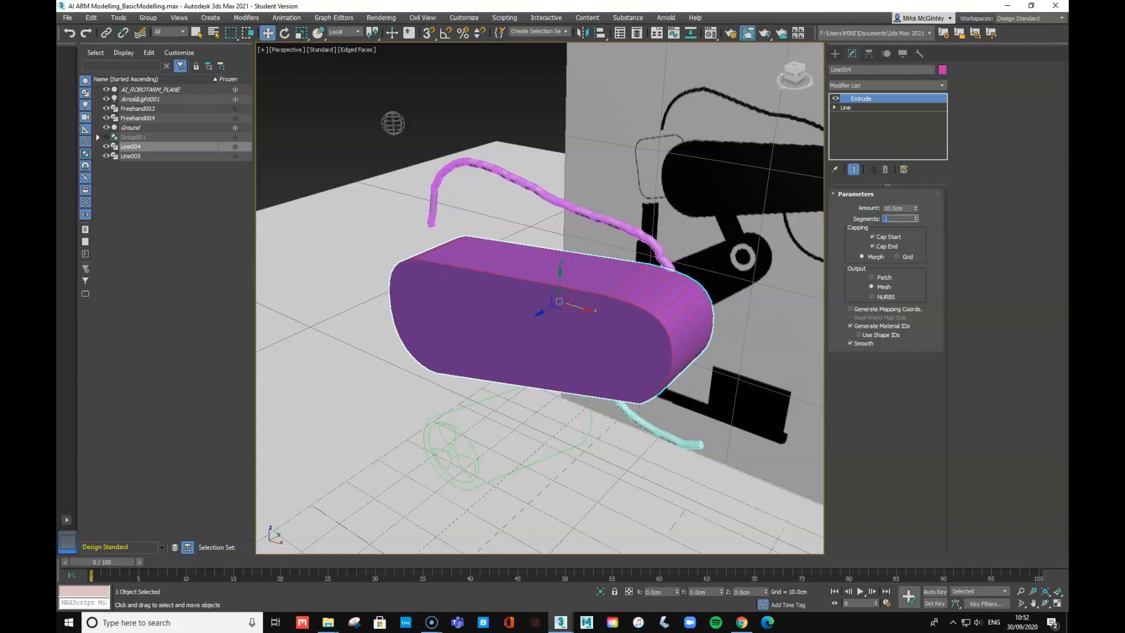
right_click(864, 98)
left_click(906, 142)
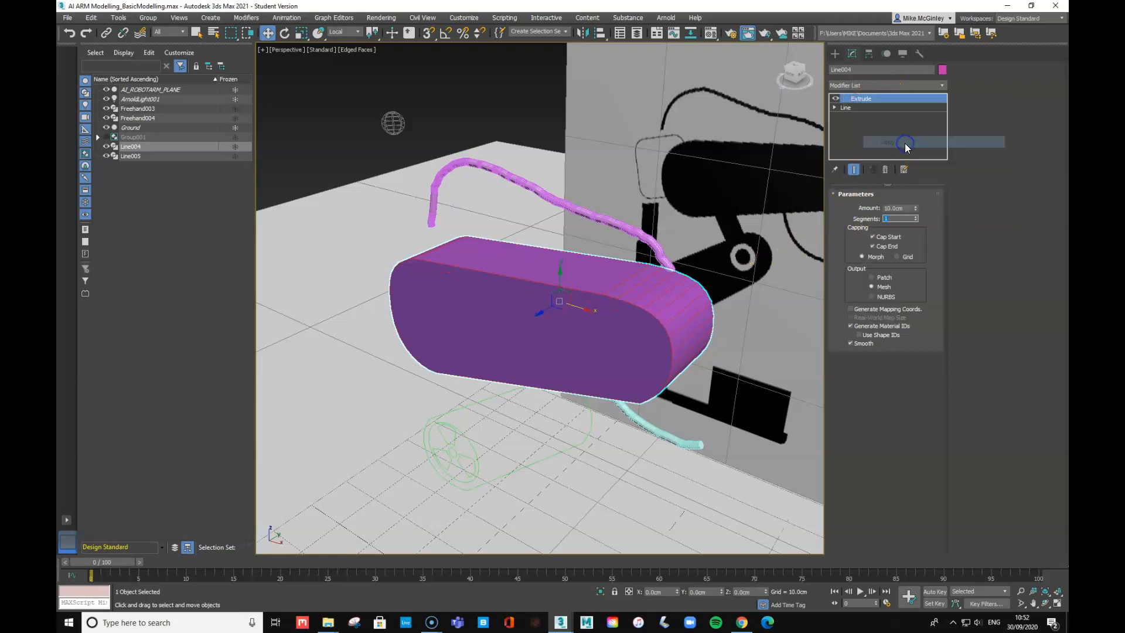
- Paste the Extrude onto Line005 as an instance at 10cm, then orbit the view
left_click(592, 426)
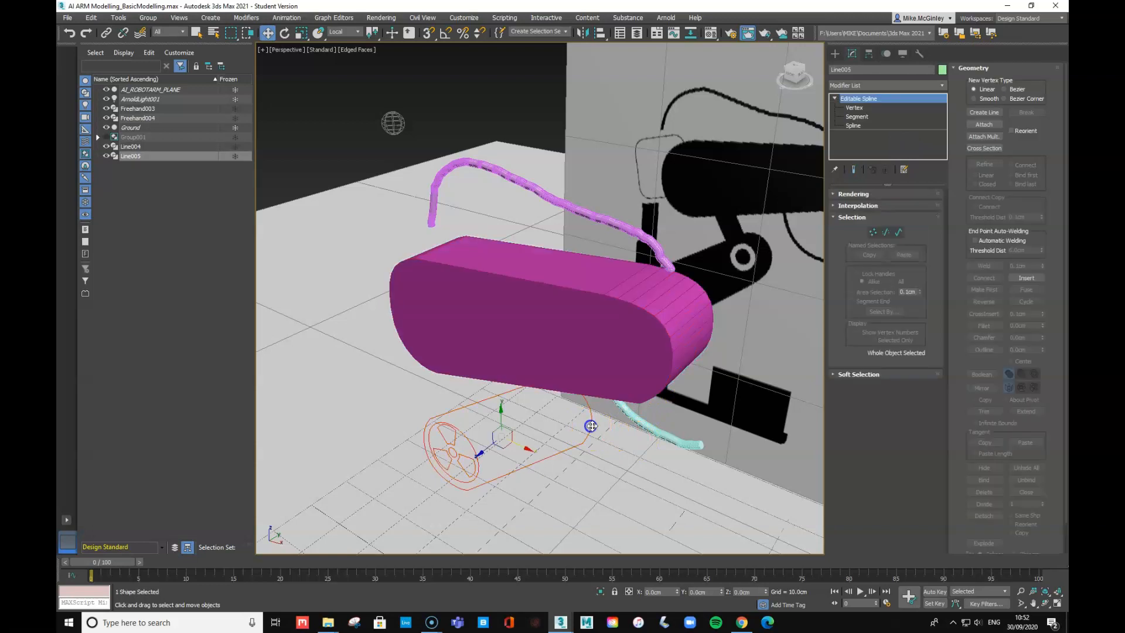
left_click(869, 69)
right_click(871, 95)
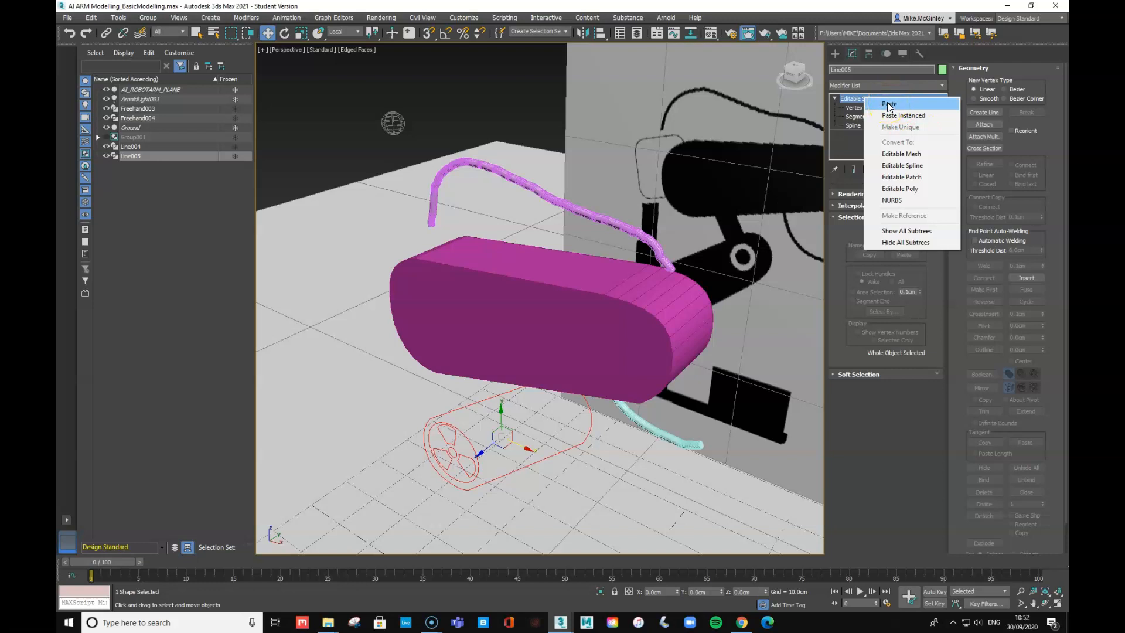
left_click(893, 115)
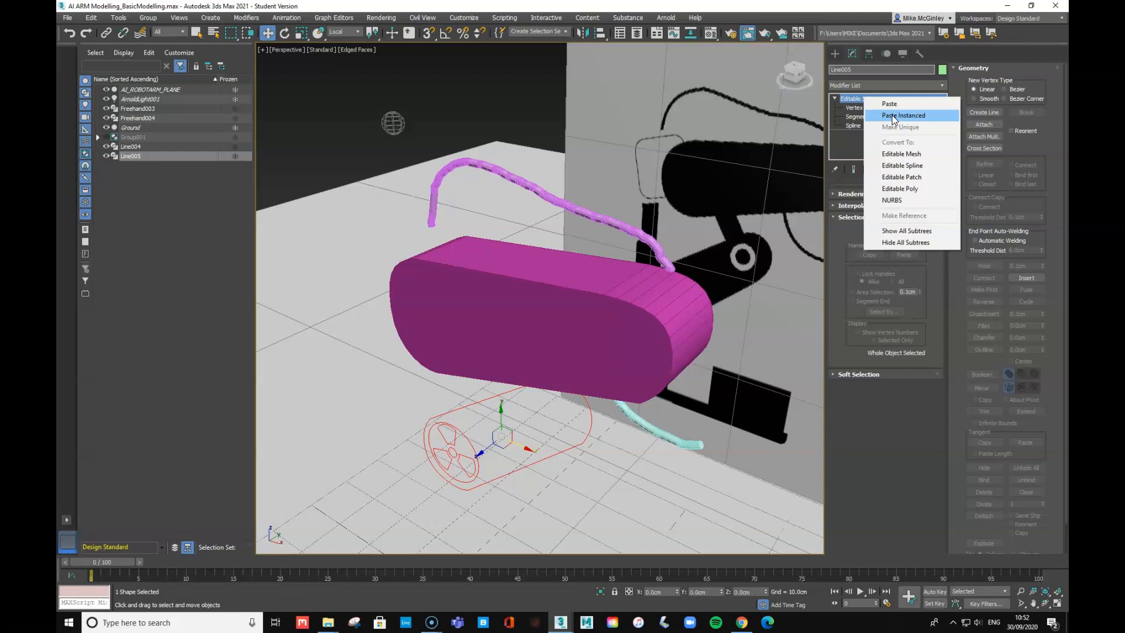
left_click(892, 114)
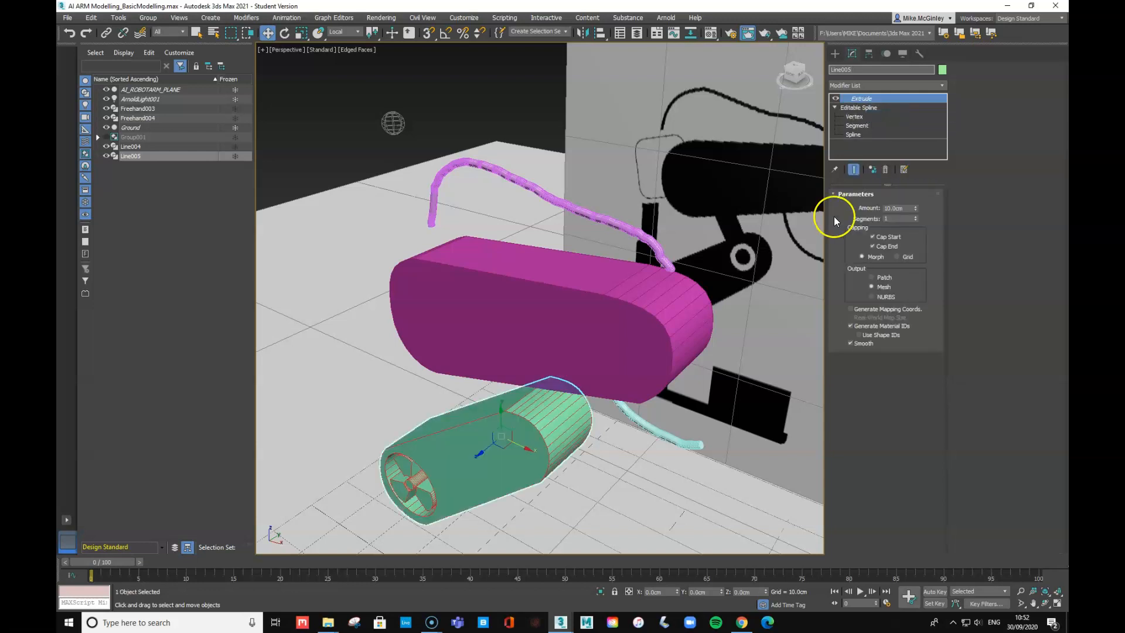
mouse_move(915, 210)
left_mouse_down()
mouse_move(921, 223)
mouse_move(928, 203)
mouse_move(928, 216)
left_mouse_up()
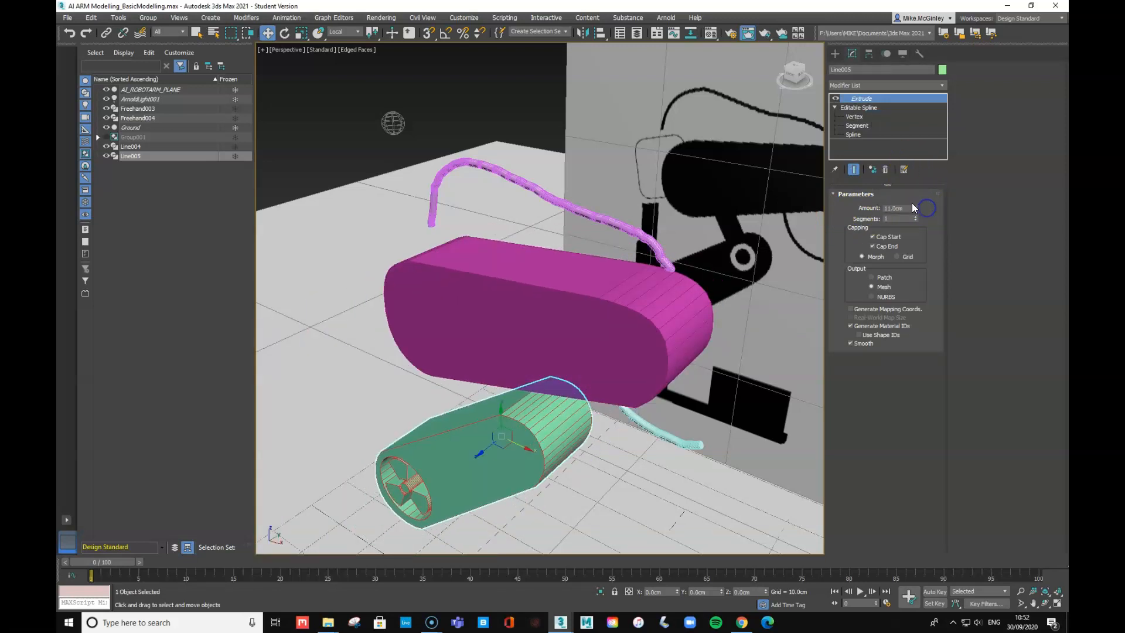
type("10")
key("Tab")
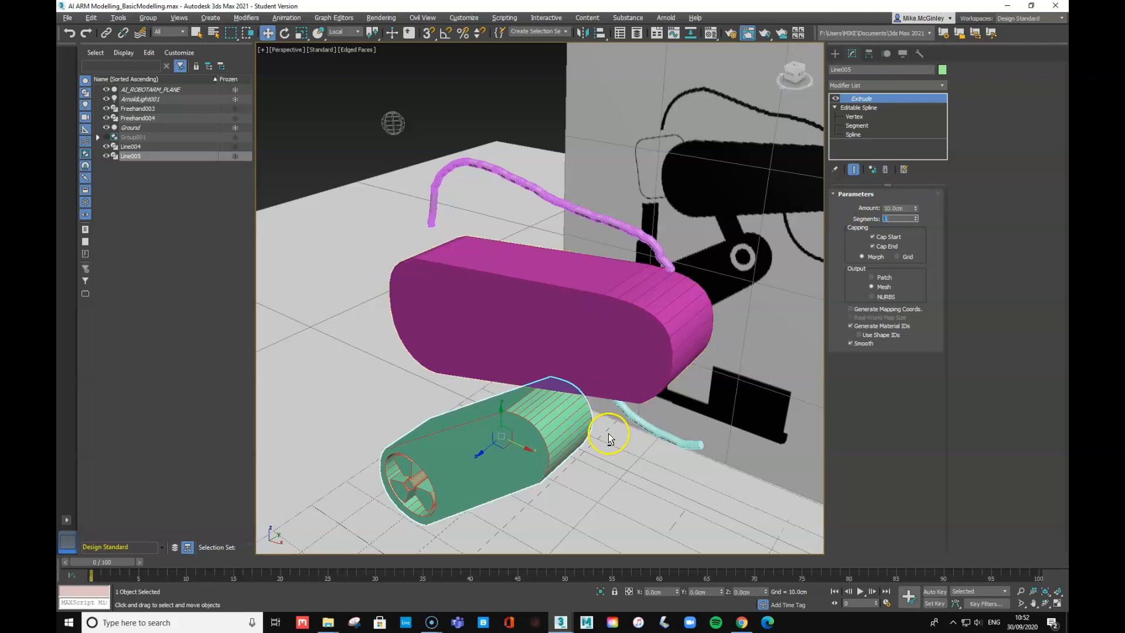
mouse_move(584, 362)
middle_mouse_down("alt")
mouse_move(613, 321)
mouse_move(588, 268)
mouse_move(661, 322)
mouse_move(603, 326)
mouse_move(602, 340)
mouse_move(621, 327)
mouse_move(542, 356)
mouse_move(551, 351)
middle_mouse_up("alt")
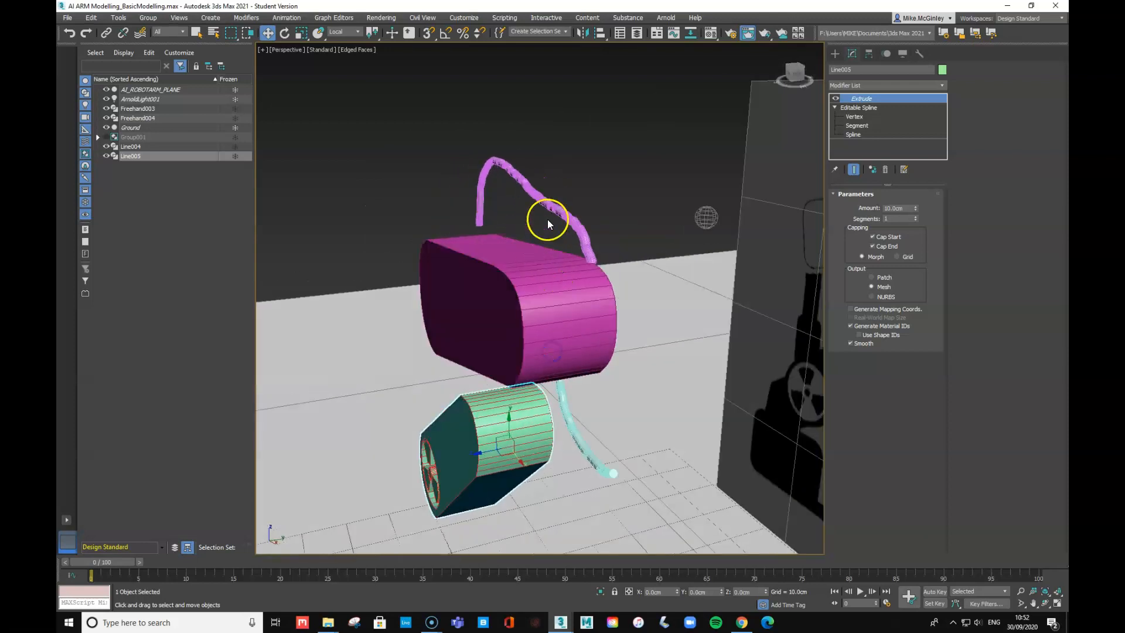
- Move the upper cable to end on the pink box and the lower cable up beneath it
left_click(558, 207)
left_click_drag(572, 256, 531, 261)
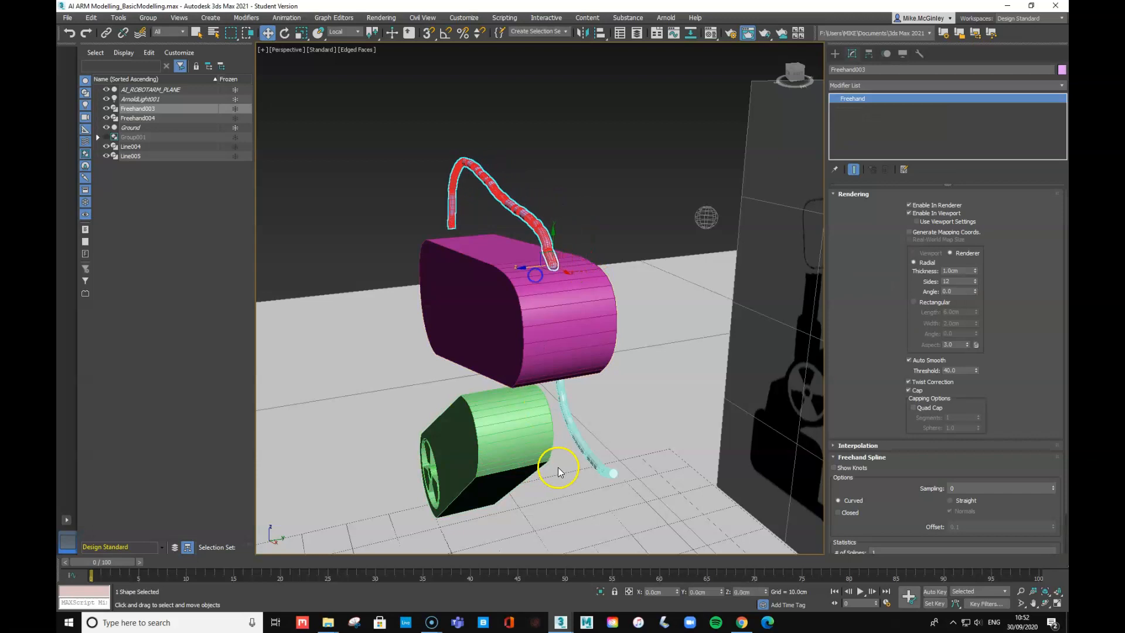
left_click(583, 442)
left_click_drag(583, 443, 503, 377)
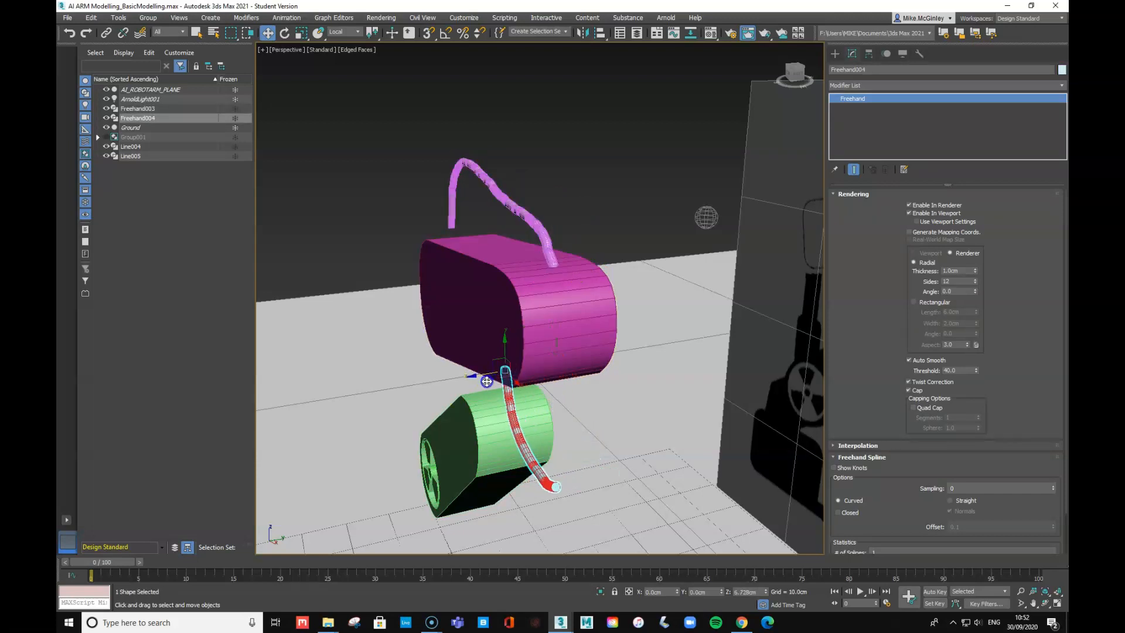
middle_click_drag(571, 414, 555, 412, "alt")
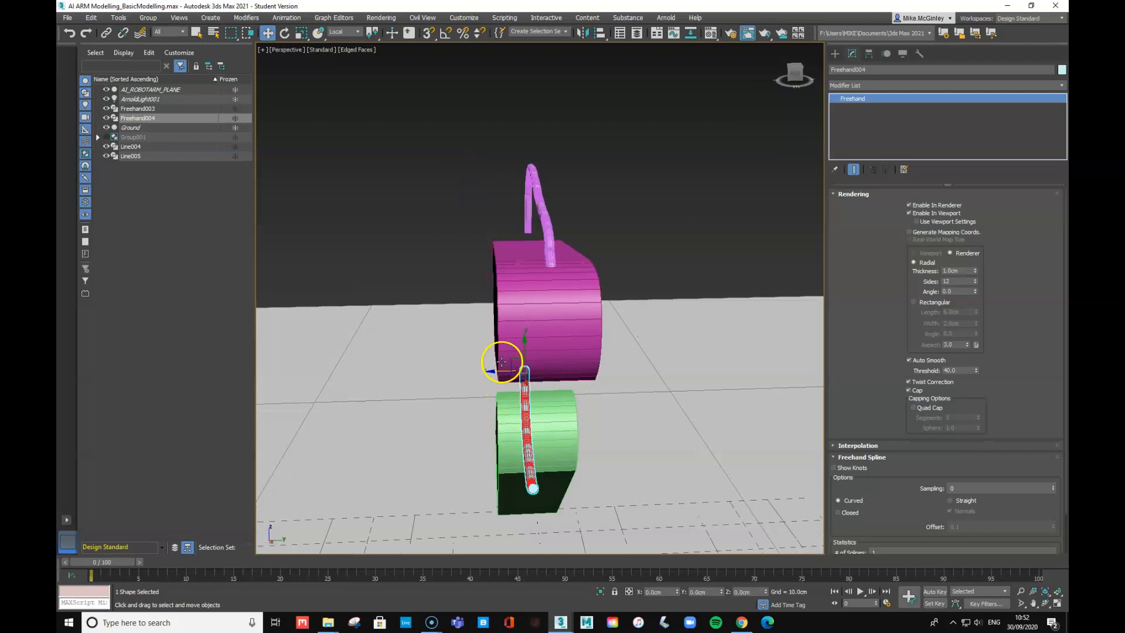
- In Left view shift Freehand003 slightly, then return to Perspective and open the Material Editor
key("l")
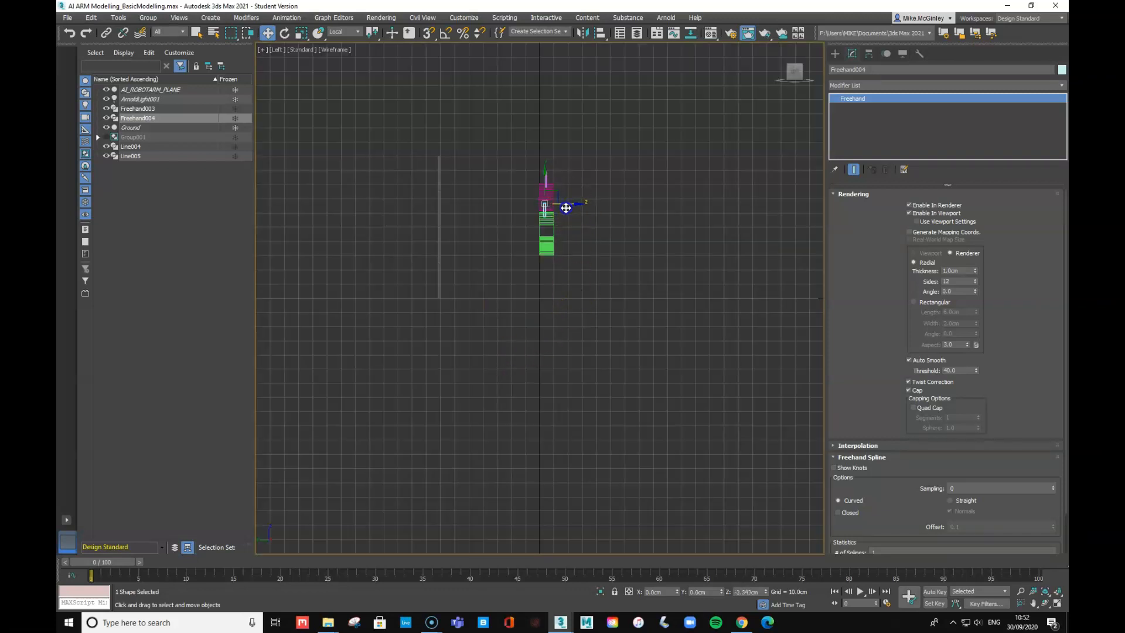
scroll(572, 214, "up", 4)
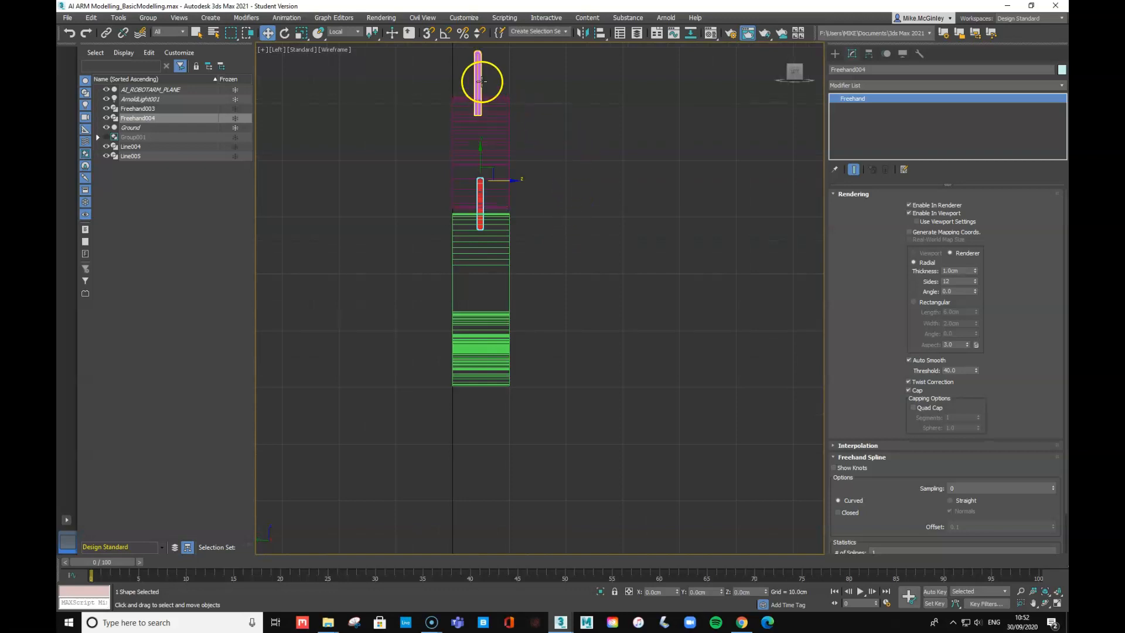
left_click(478, 83)
left_click_drag(503, 97, 507, 97)
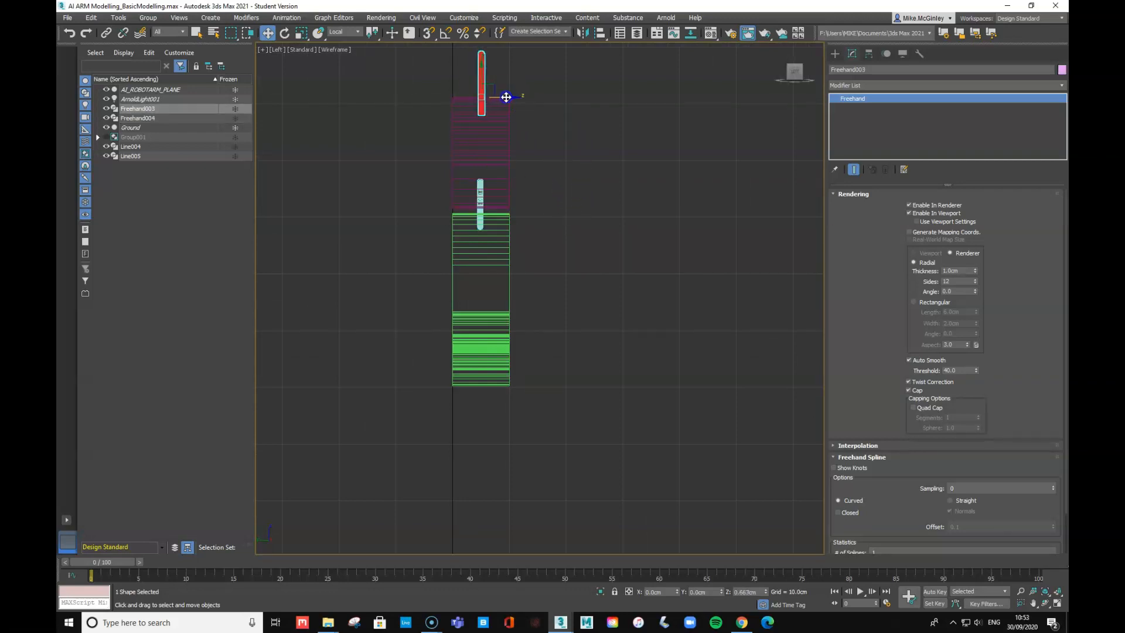
key("p")
mouse_move(551, 312)
middle_mouse_down("alt")
mouse_move(573, 349)
mouse_move(594, 350)
middle_mouse_up("alt")
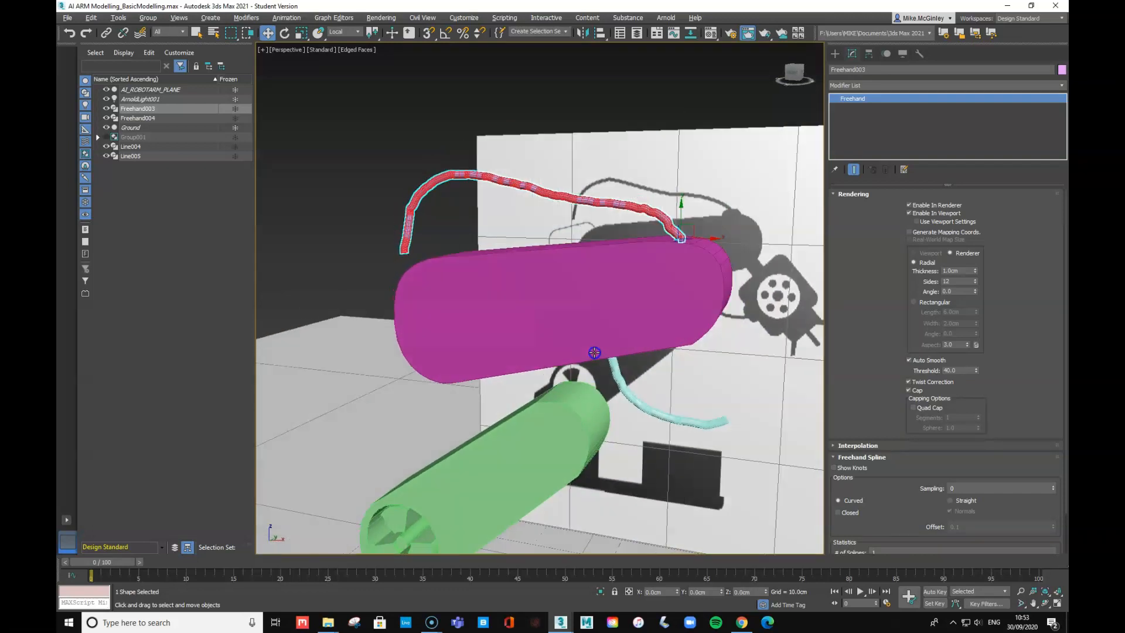
key("m")
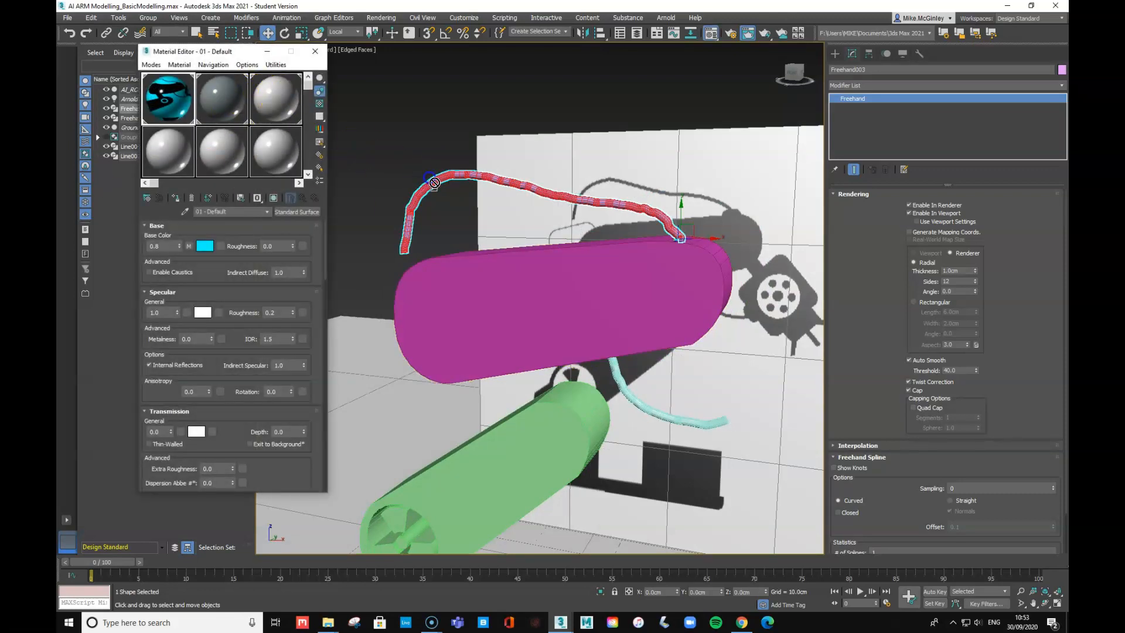
- Assign the white 03 - Default material to Line004, Line005 and Freehand004
left_click(357, 164)
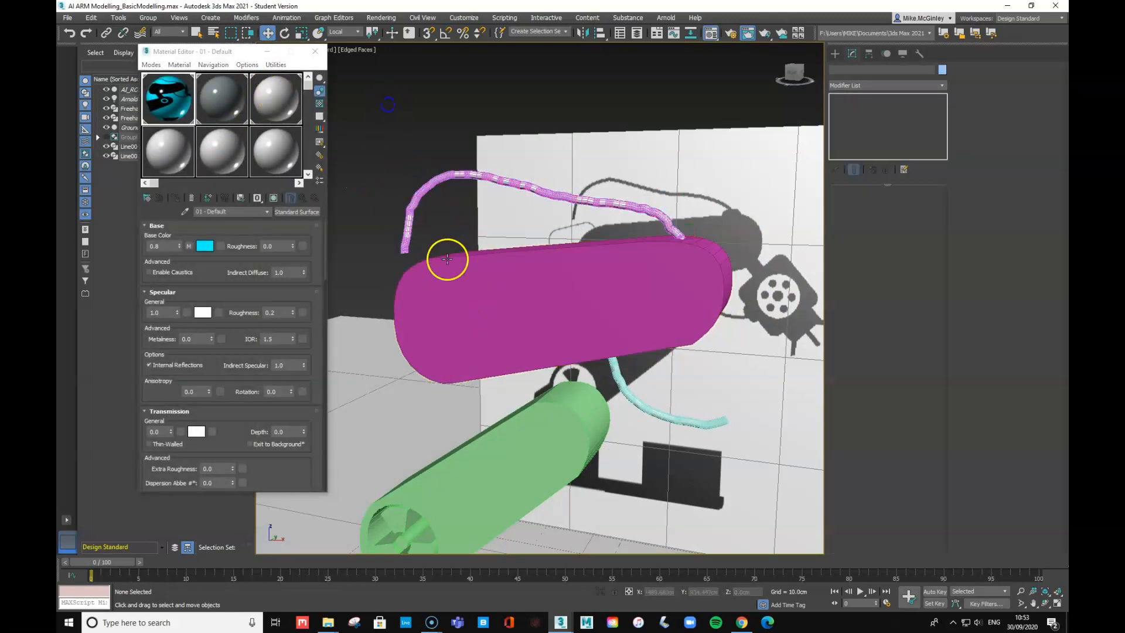
left_click(444, 178)
left_click(497, 269)
left_click(278, 96)
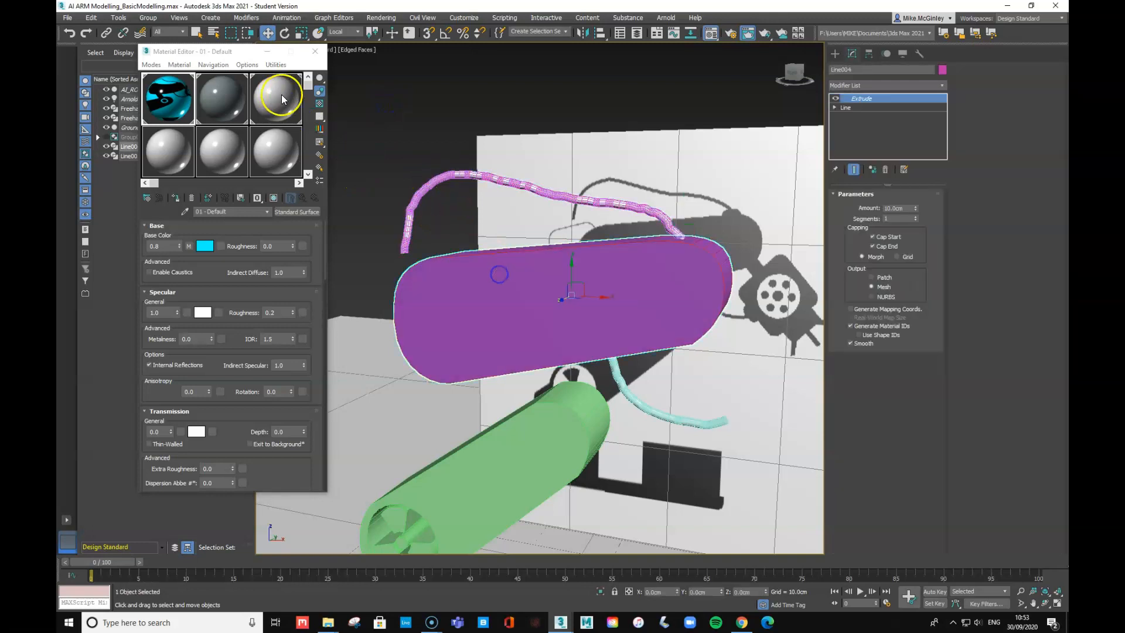
left_click(175, 198)
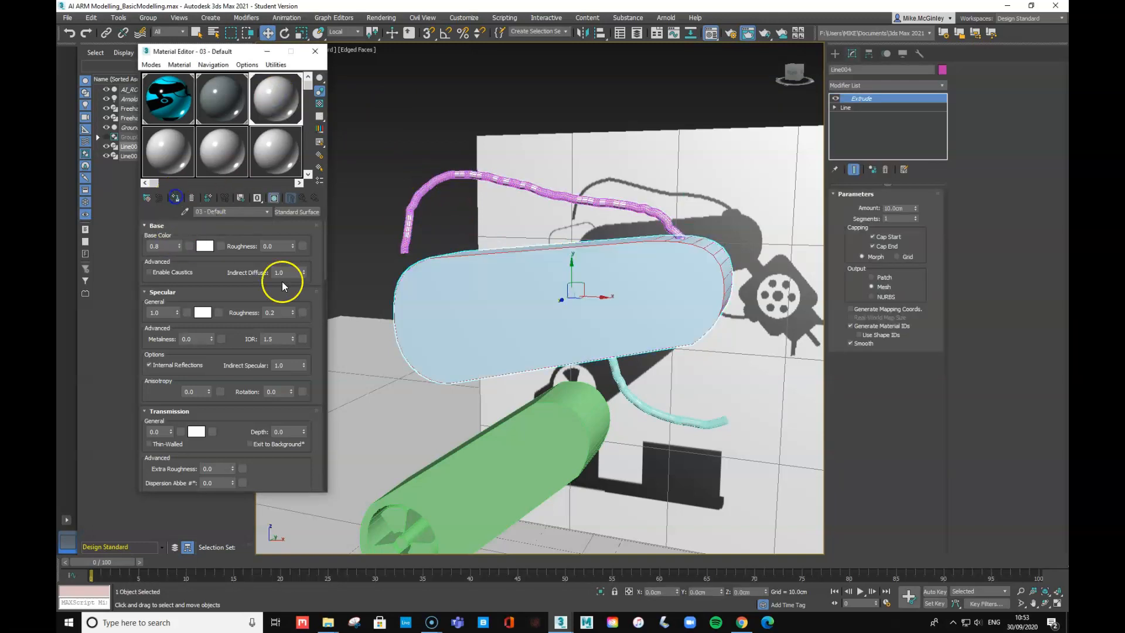
left_click(561, 445)
left_click(175, 198)
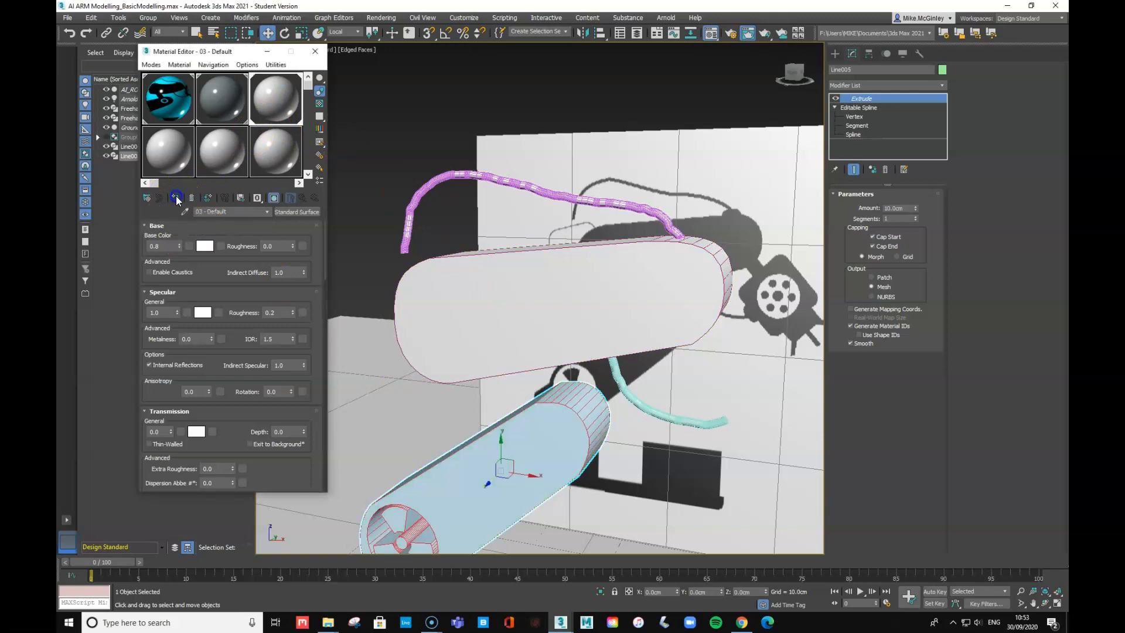
left_click(687, 421)
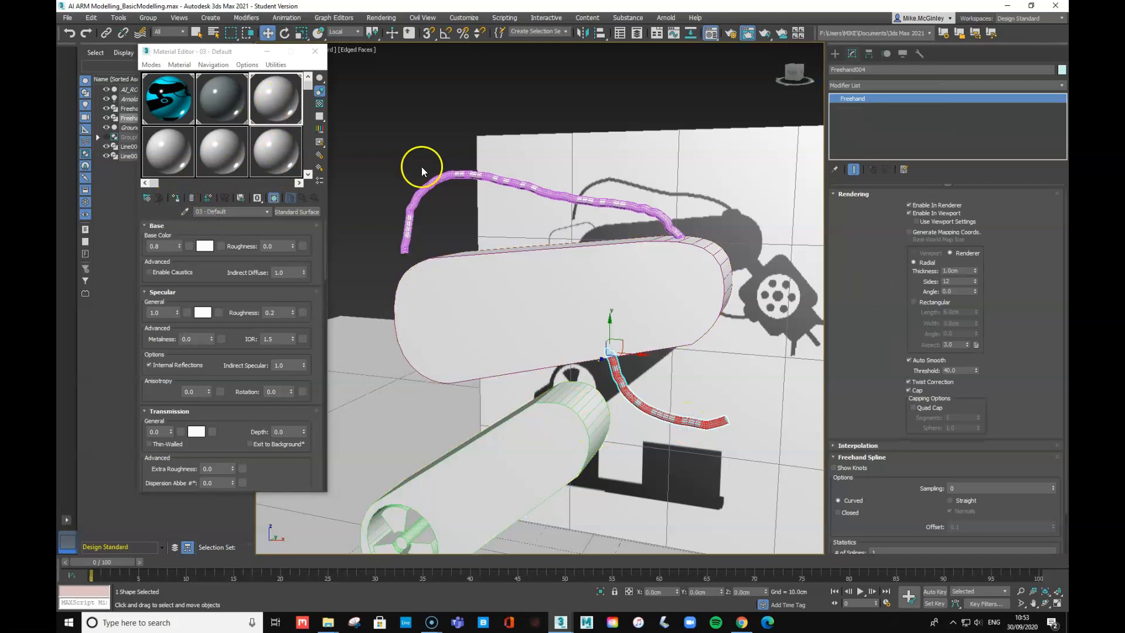
left_click(176, 199)
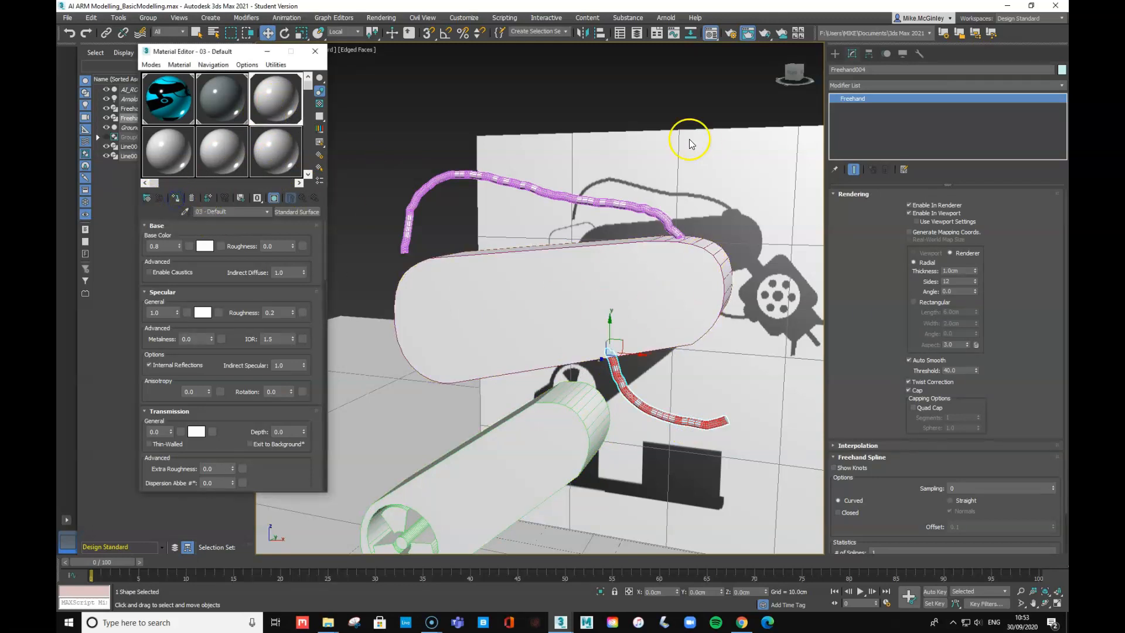
- Orbit the perspective view around the arm and render it
middle_click_drag(640, 399, 632, 410, "alt")
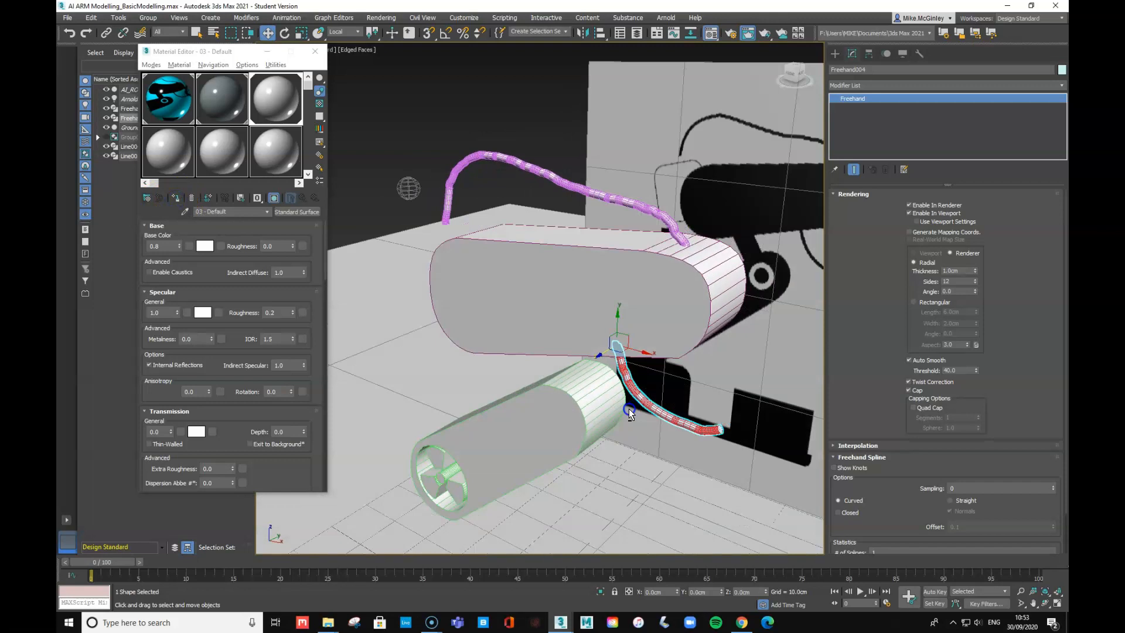
middle_click_drag(731, 385, 564, 315, "alt")
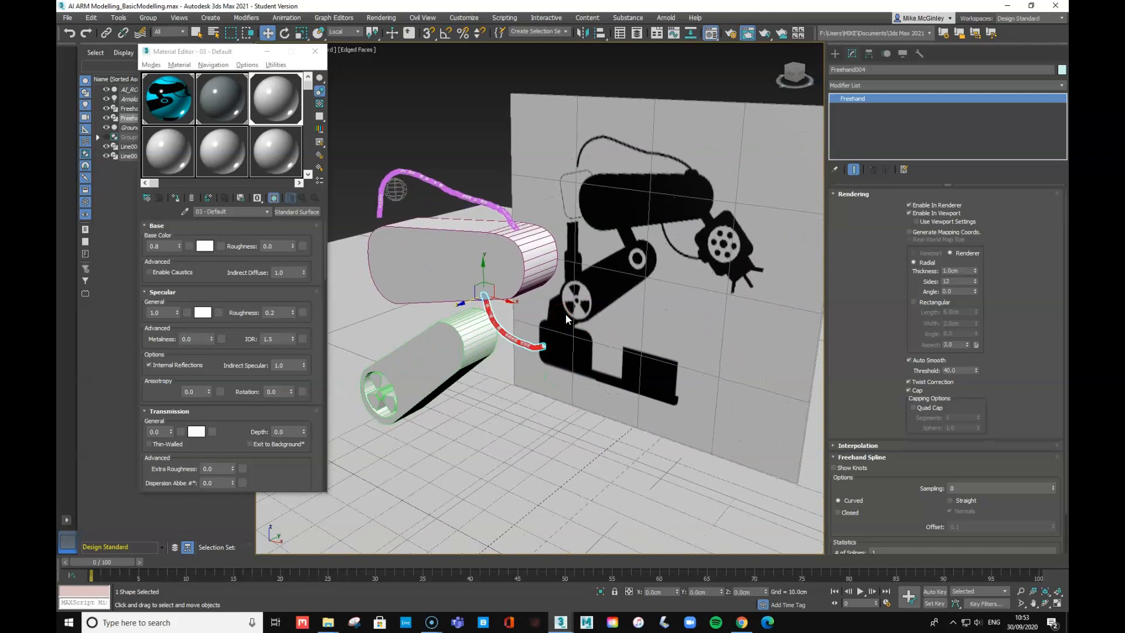
key("shift+q")
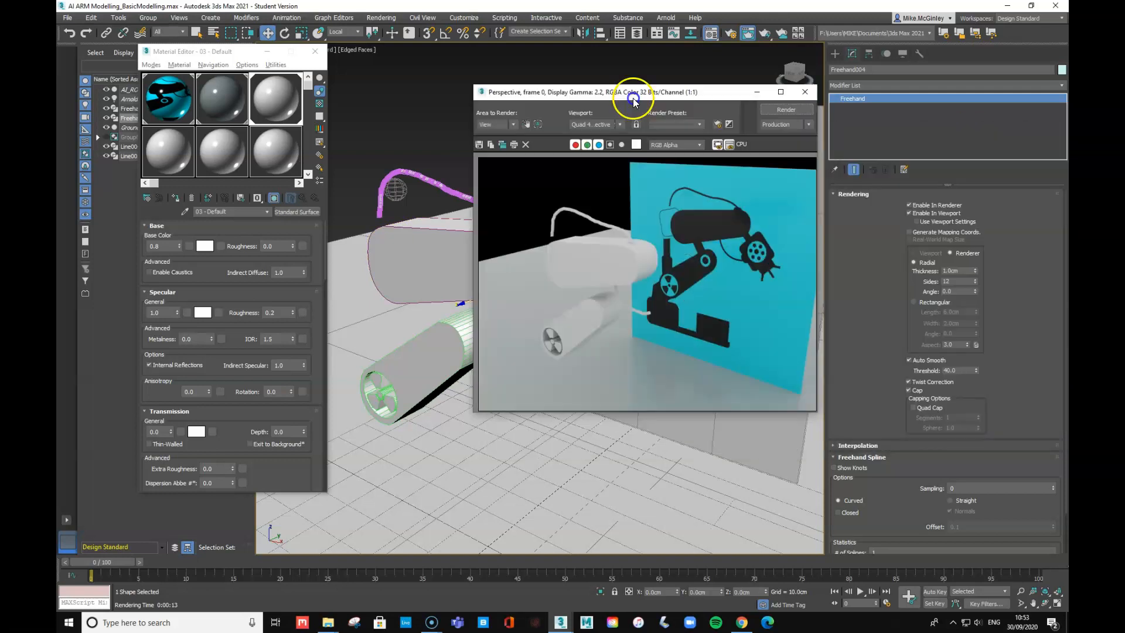
- Inspect the rendered frame of white arm pieces and cables, then close it
left_click_drag(633, 92, 658, 101)
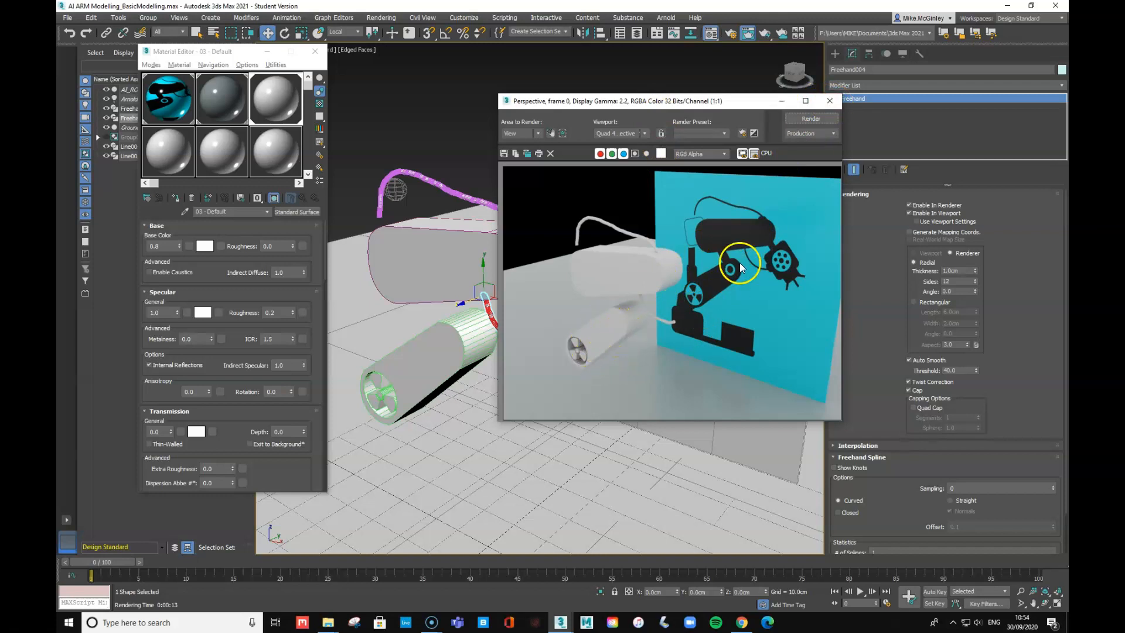
left_click(829, 100)
- In Front view, switch off Line005's Extrude, work on its Editable Spline, and start Circle creation
key("f")
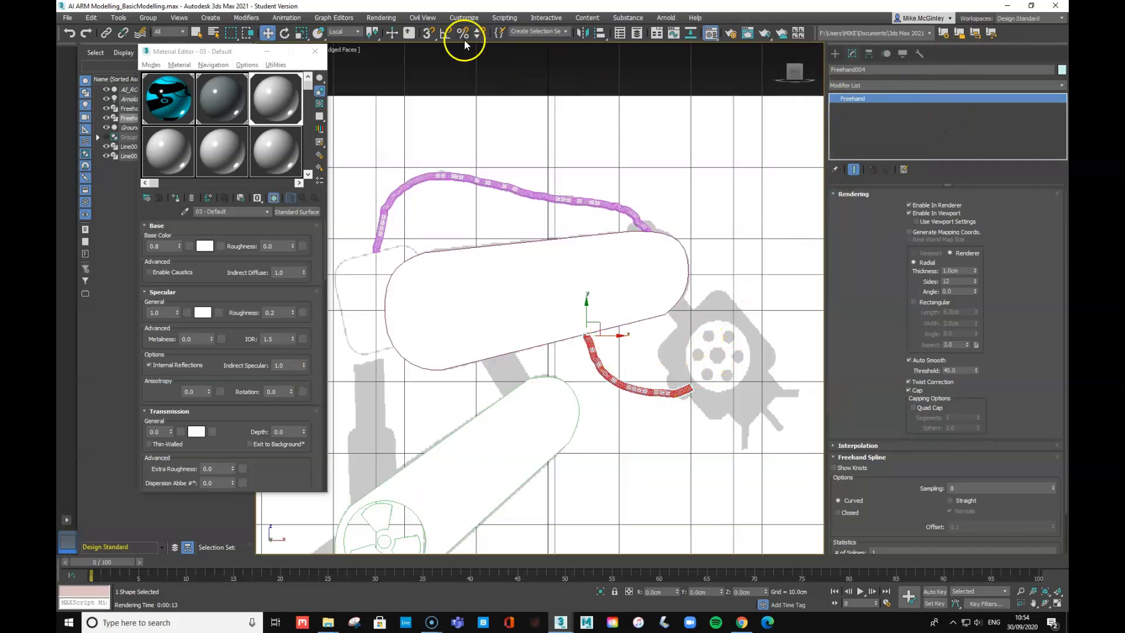
left_click(268, 33)
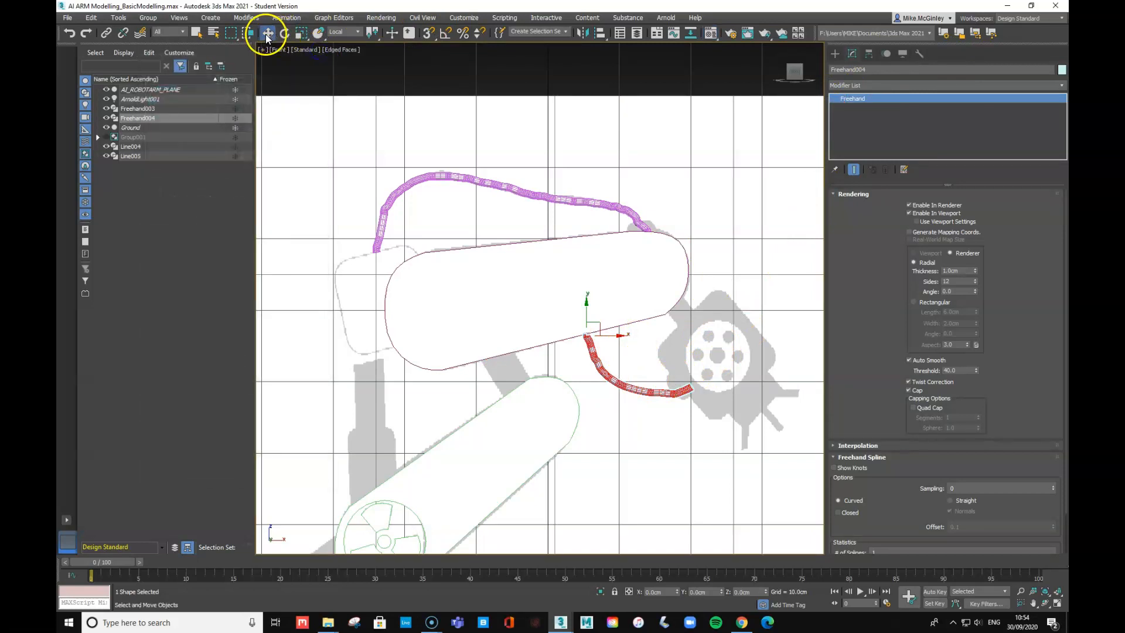
left_click(578, 399)
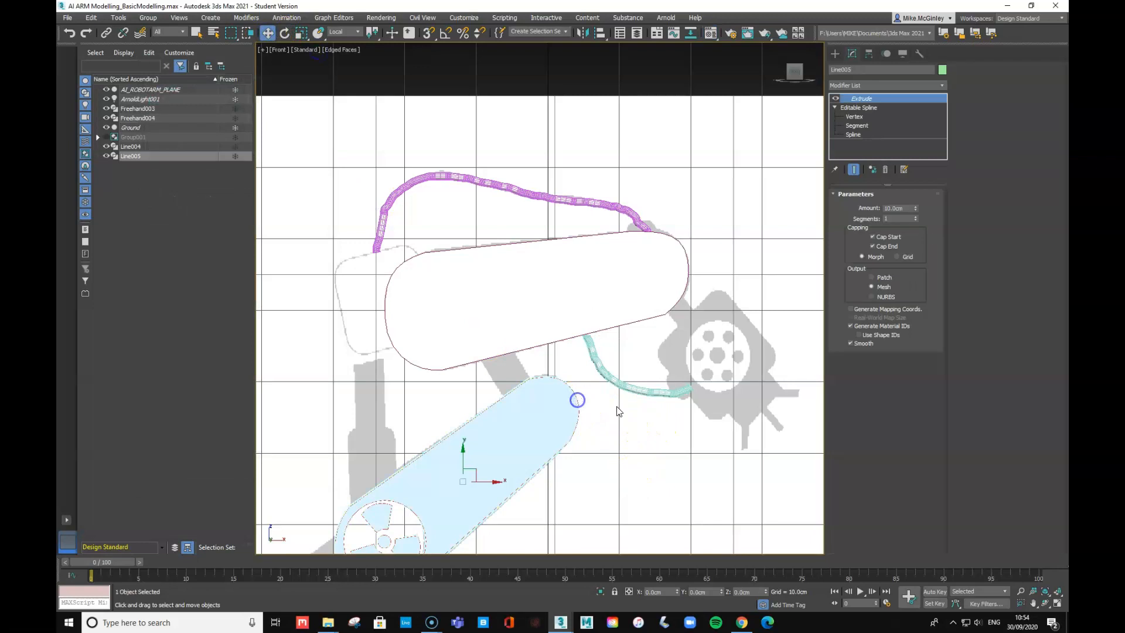
left_click(836, 99)
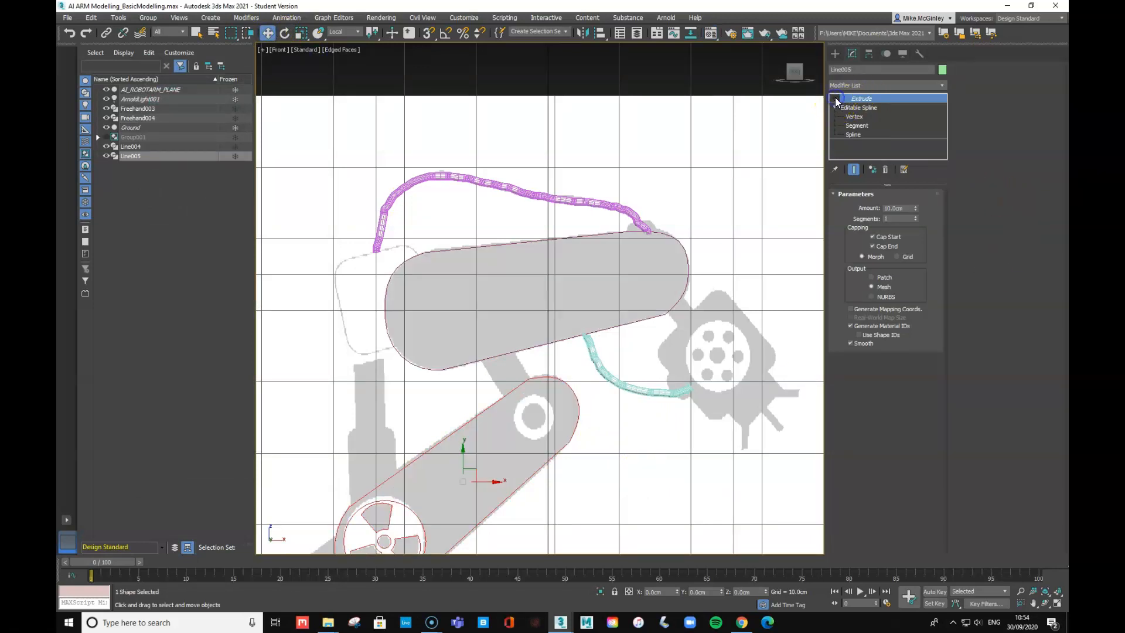
left_click(857, 108)
left_click(857, 109)
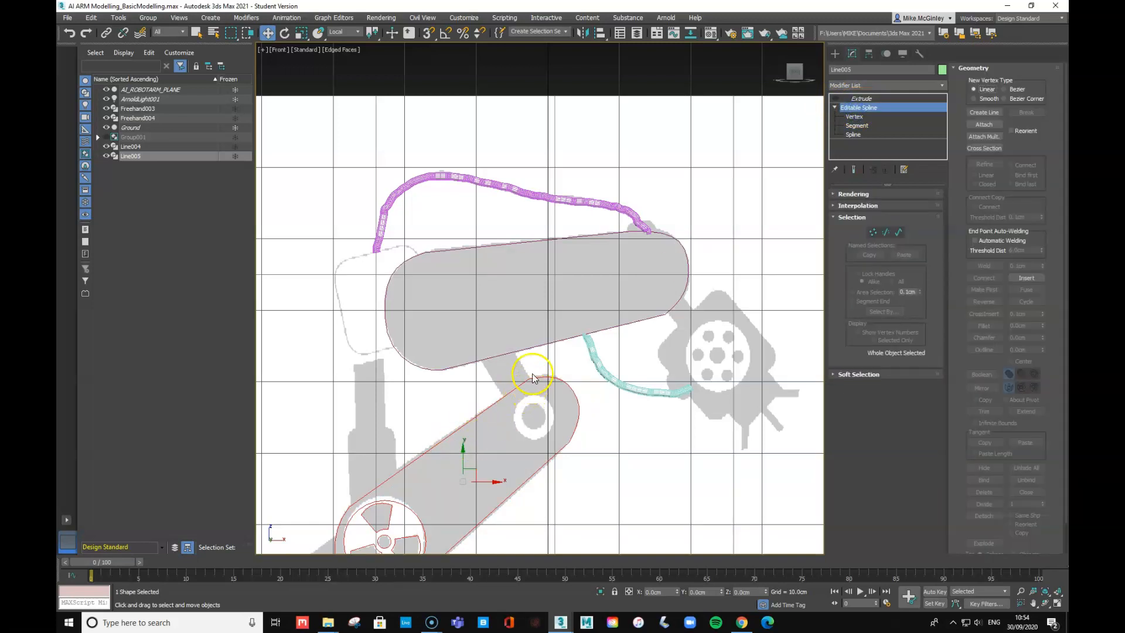
left_click(536, 379)
left_click(864, 108)
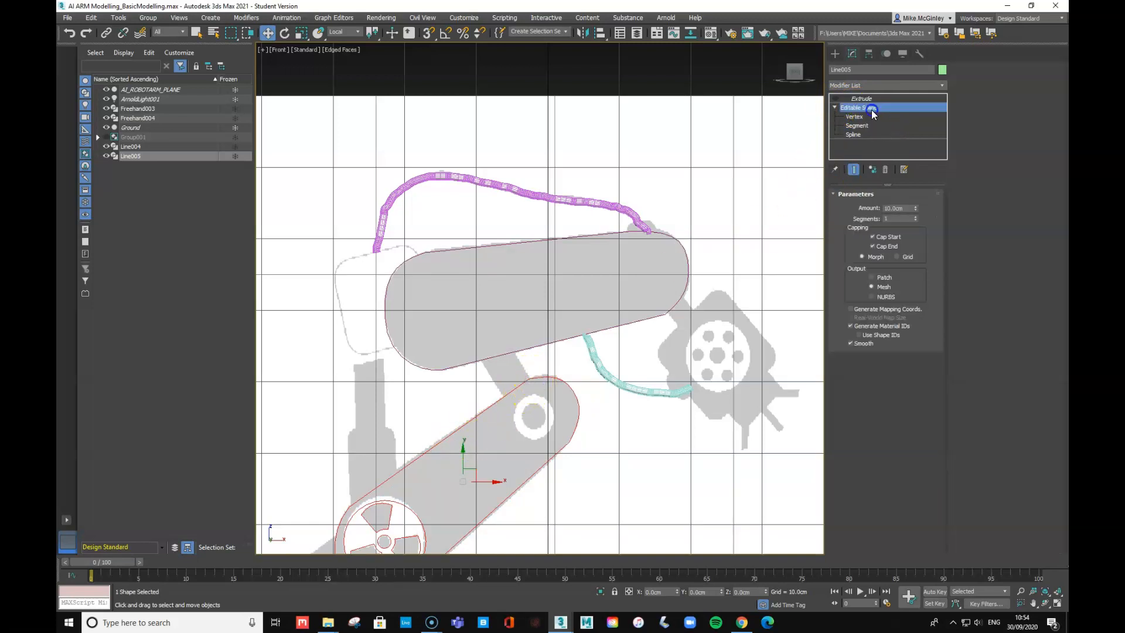
left_click(836, 54)
left_click(862, 137)
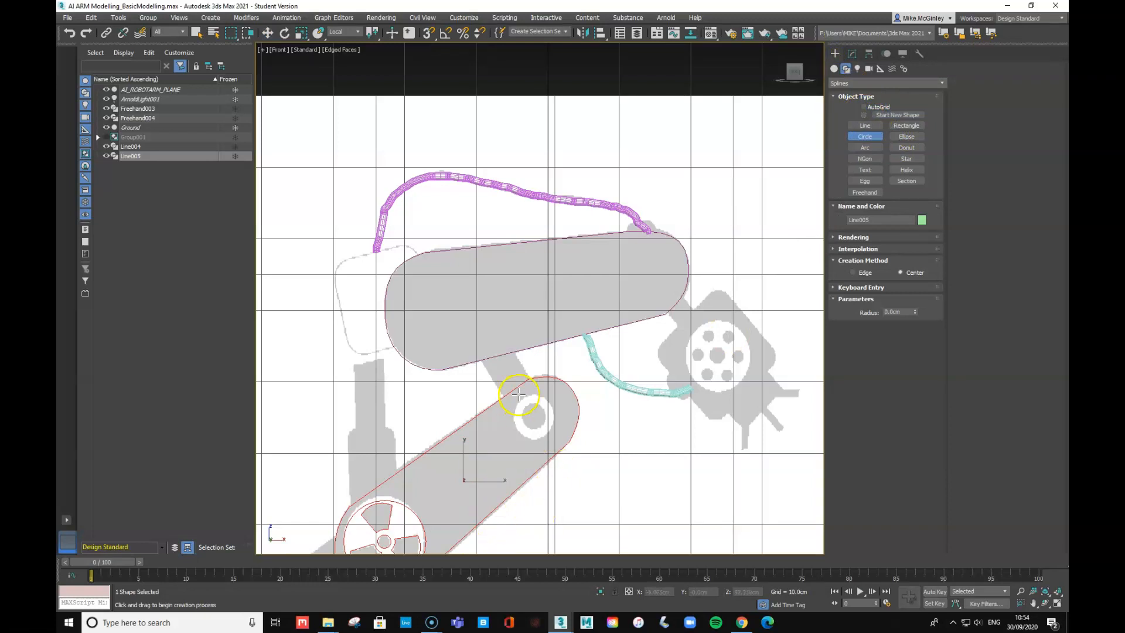
- Zoom into the lower arm's joint hole and draw a circle from its centre
middle_click_drag(547, 419, 581, 358, "alt")
key("f")
scroll(534, 452, "up", 6)
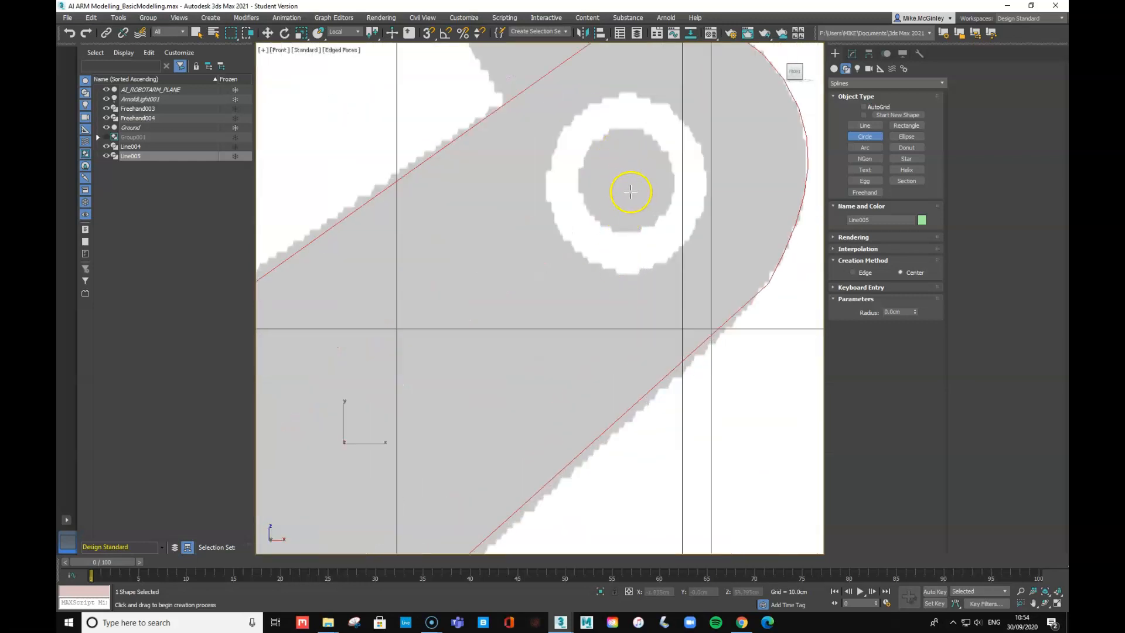
scroll(627, 179, "down", 2)
left_click_drag(628, 181, 649, 232)
right_click(786, 130)
- At Spline sub-level, select the new circle and nudge it to sit centred in the hole
left_click(852, 54)
left_click(835, 99)
left_click(855, 125)
left_click(633, 168)
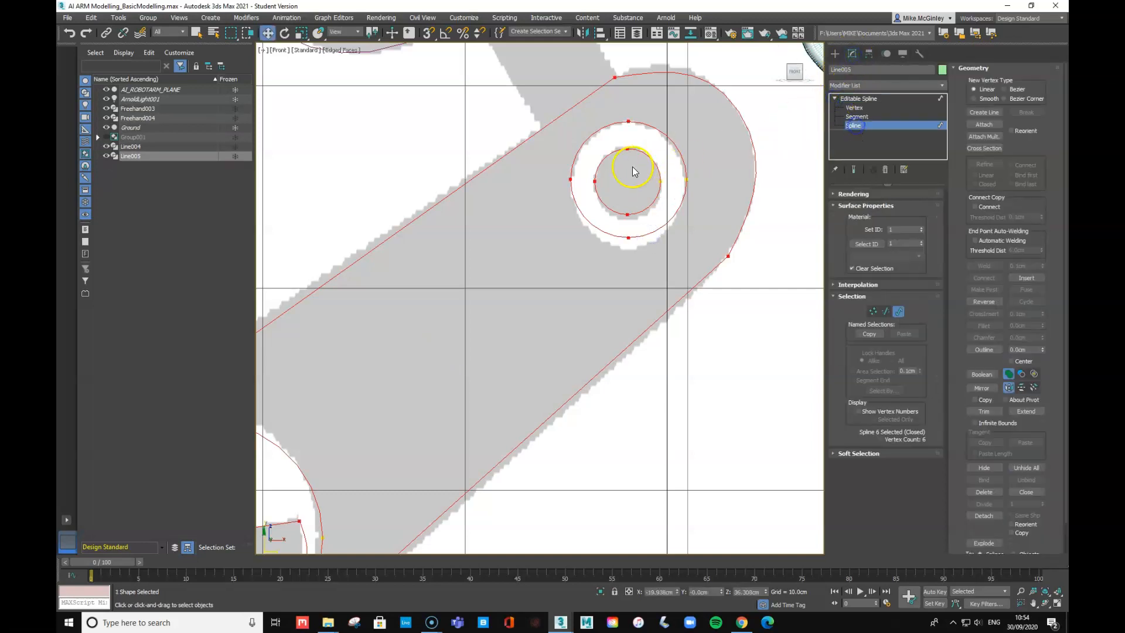
left_click(651, 126)
left_click_drag(640, 166, 639, 168)
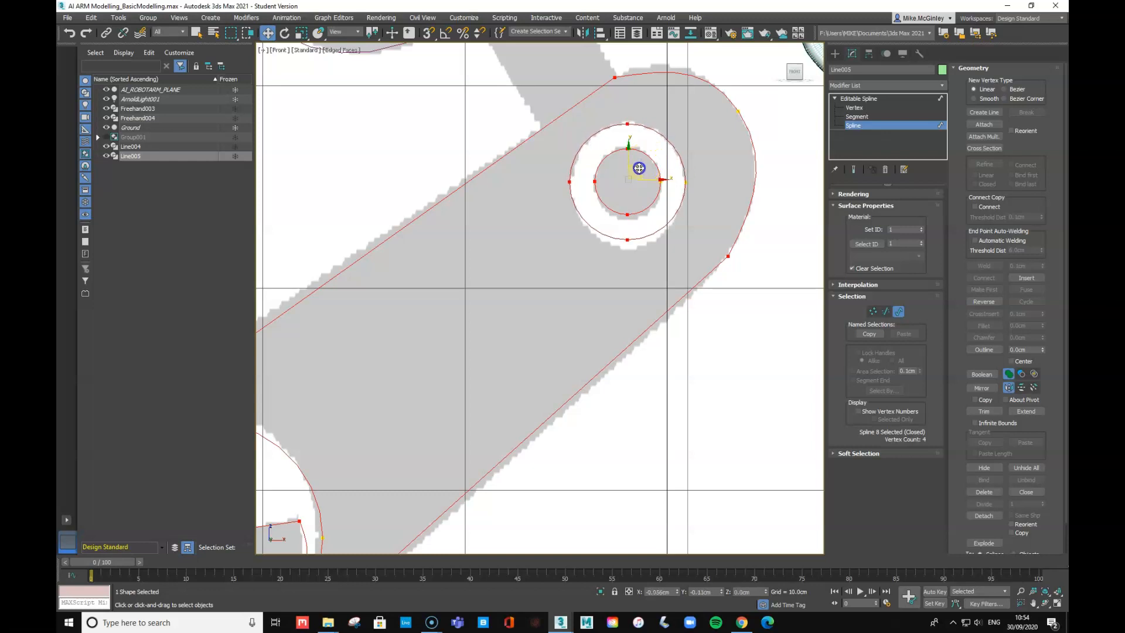
left_click(844, 98)
left_click(834, 98)
scroll(714, 258, "down", 6)
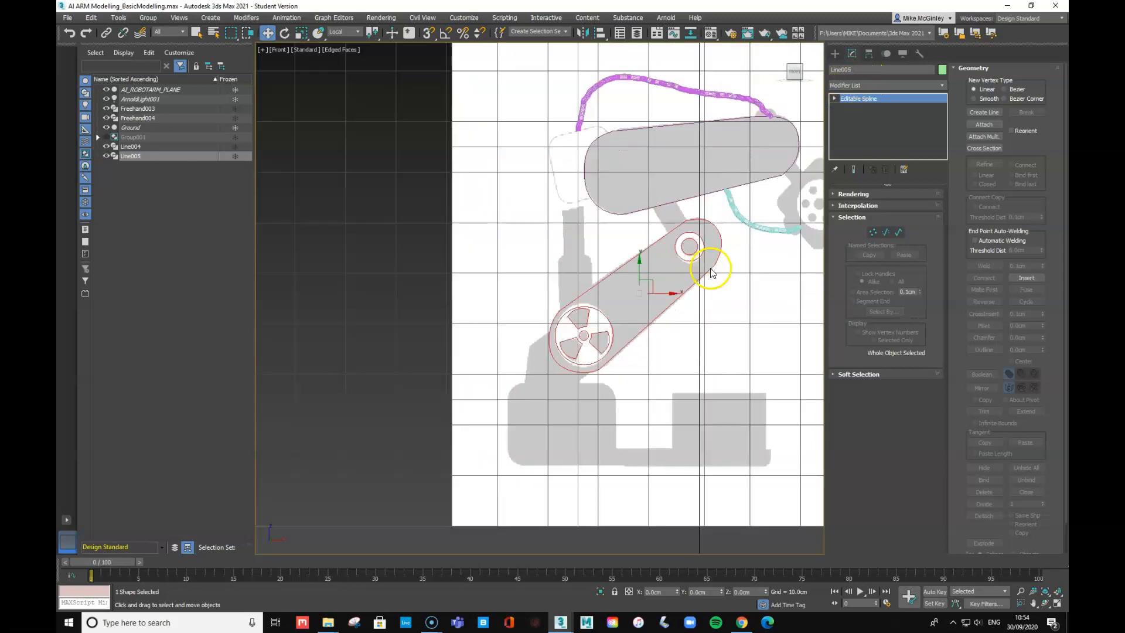
left_click(748, 257)
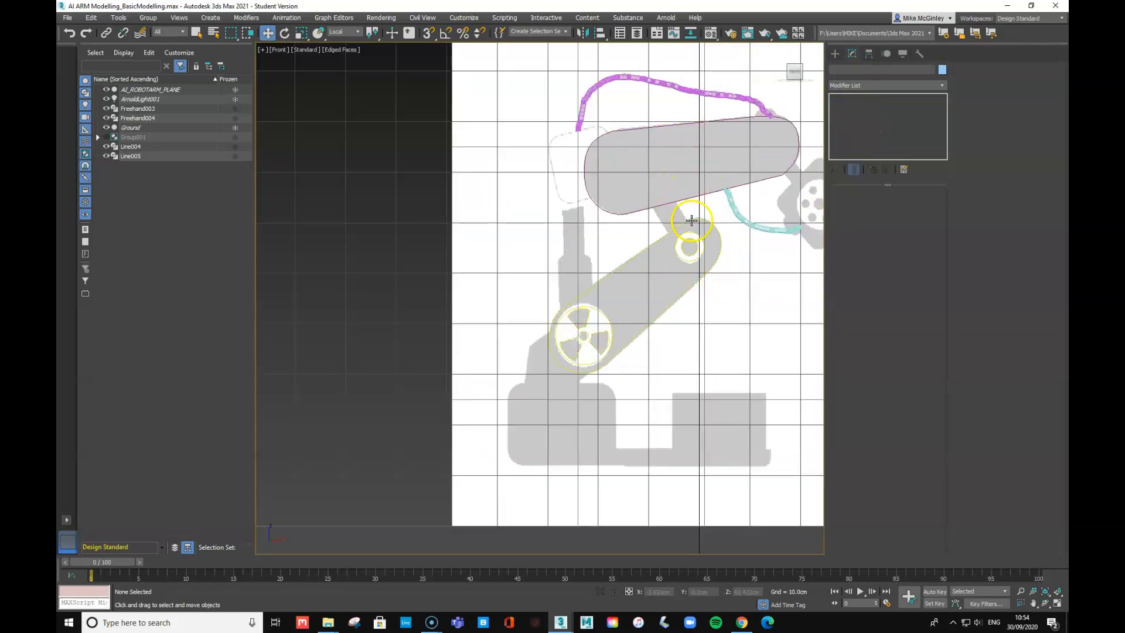
left_click(693, 221)
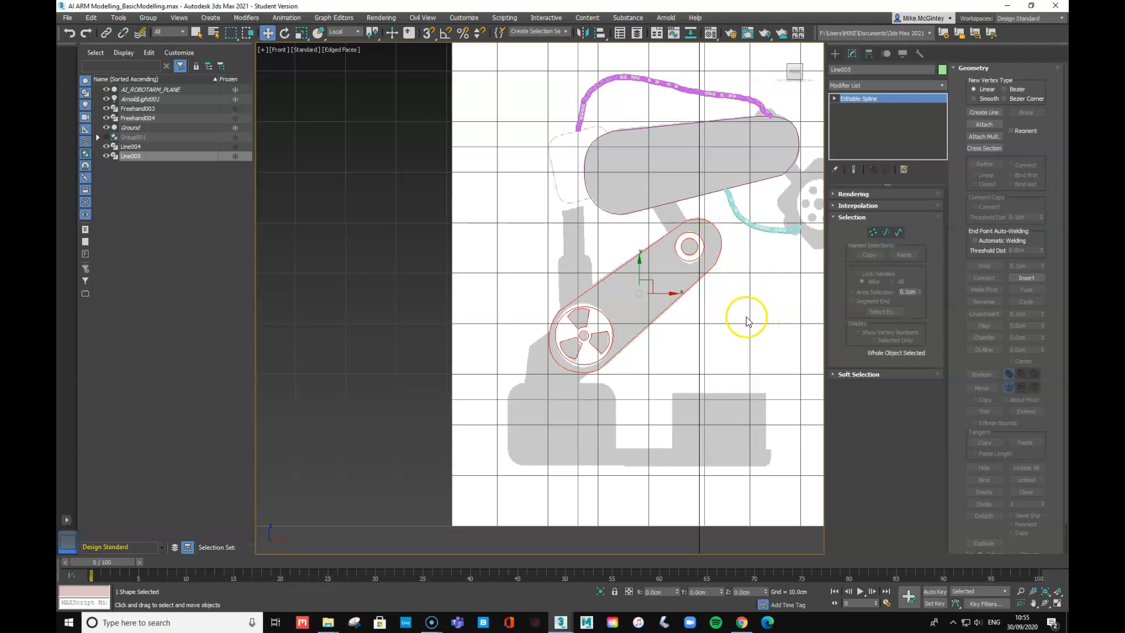
left_click_drag(648, 281, 630, 268)
key("ctrl+z")
mouse_move(773, 262)
middle_mouse_down("alt")
mouse_move(723, 293)
mouse_move(781, 262)
middle_mouse_up("alt")
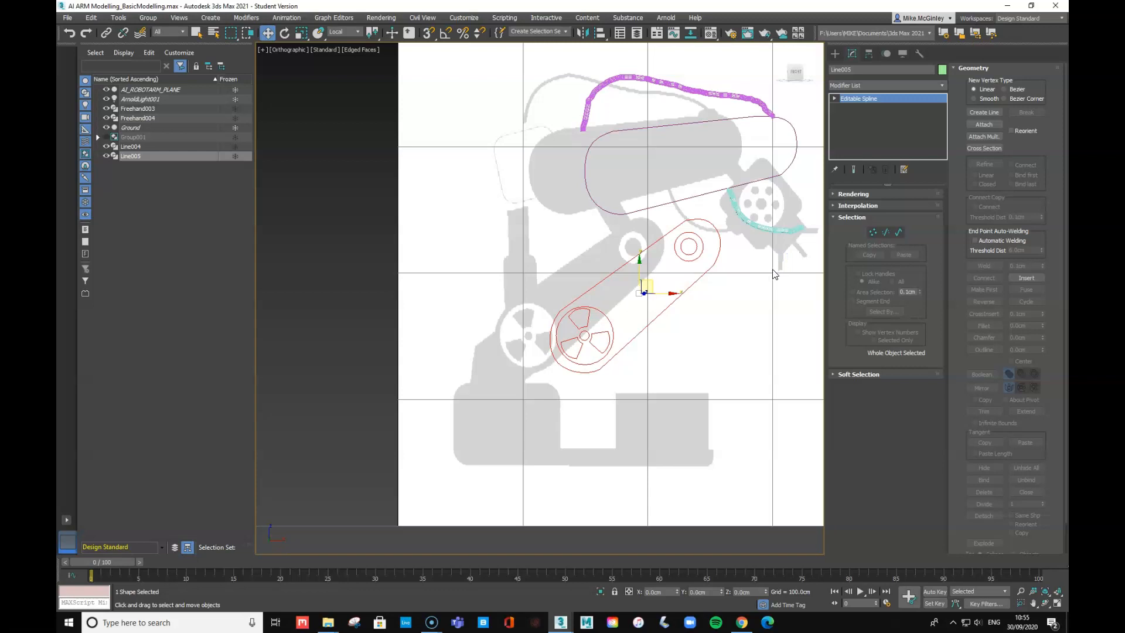
key("f")
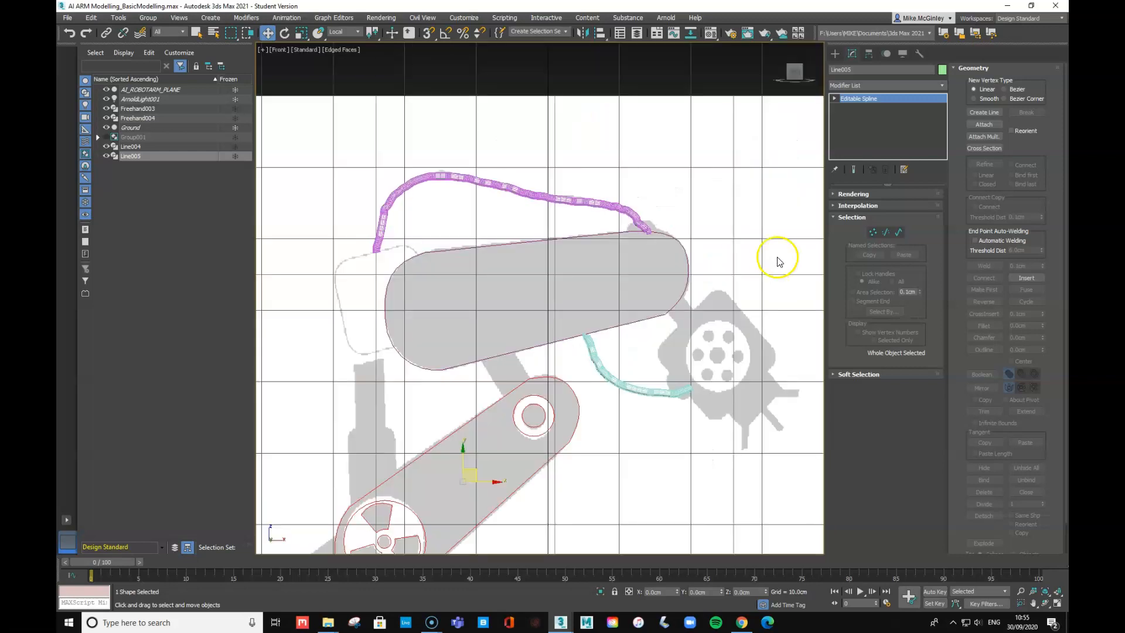
left_click(642, 400)
left_click(570, 391)
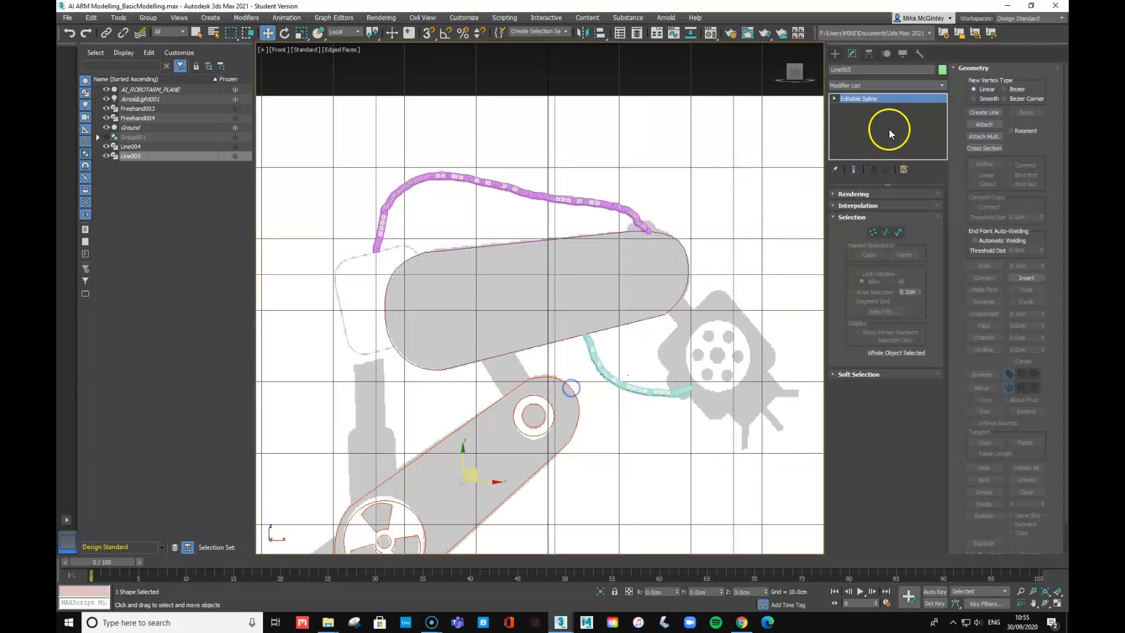
left_click(578, 238)
- Copy Line004's Extrude modifier and paste it onto Line005's Editable Spline
right_click(861, 101)
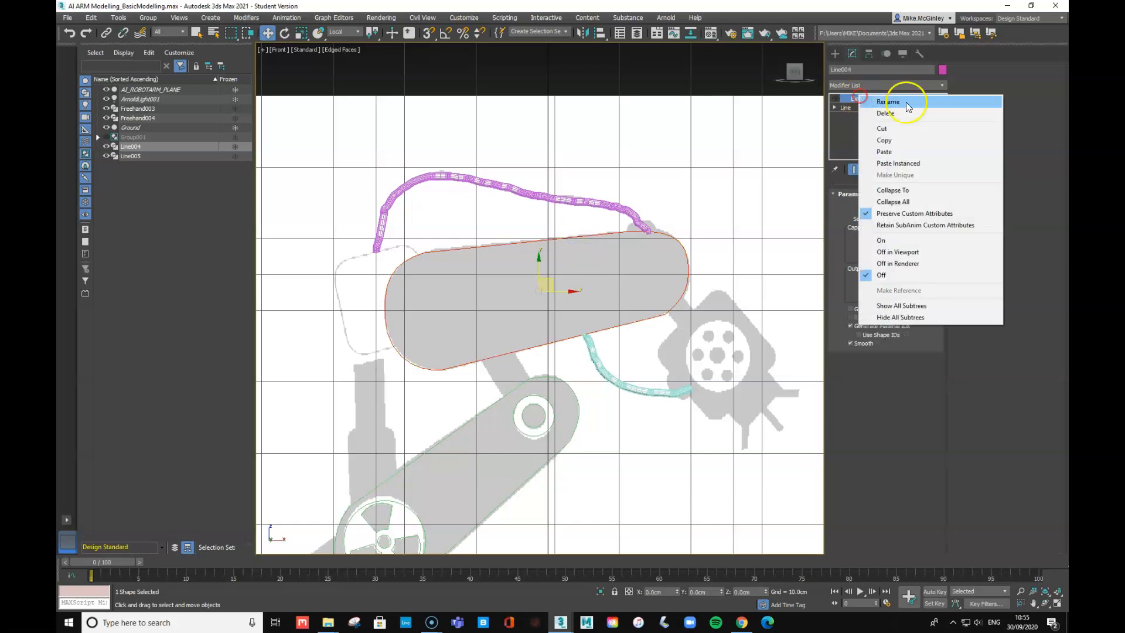
left_click(896, 142)
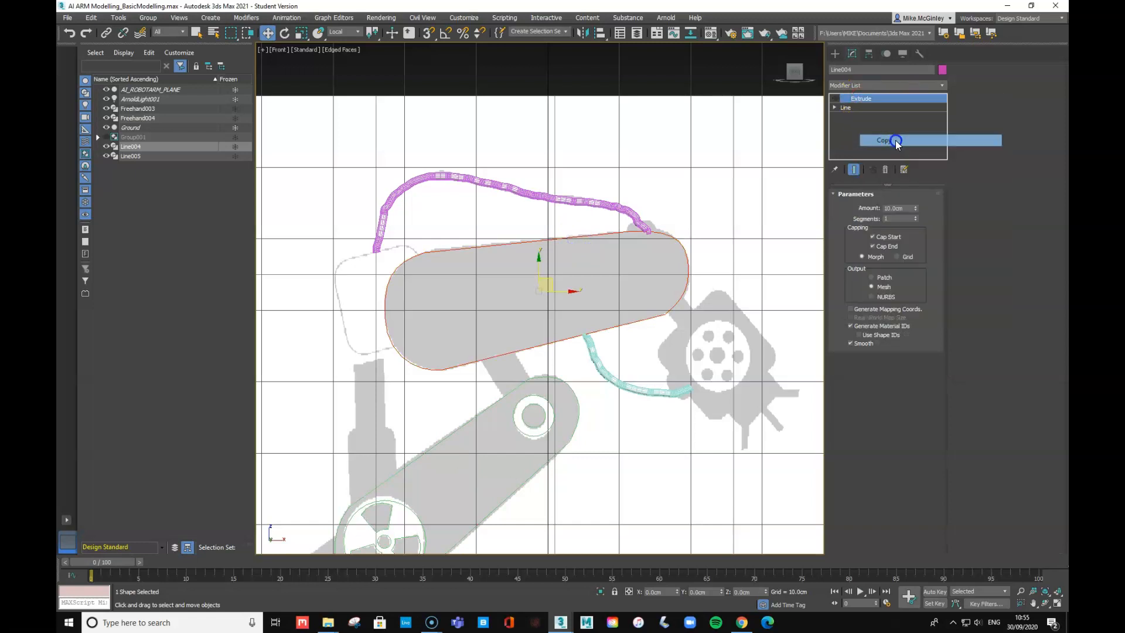
left_click(565, 388)
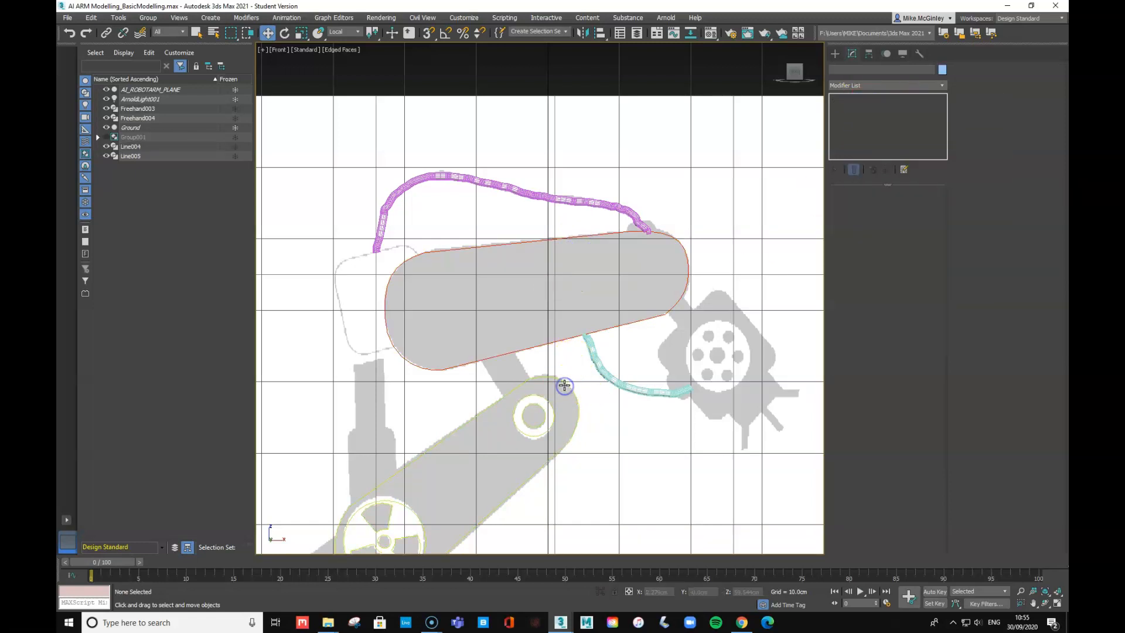
right_click(861, 102)
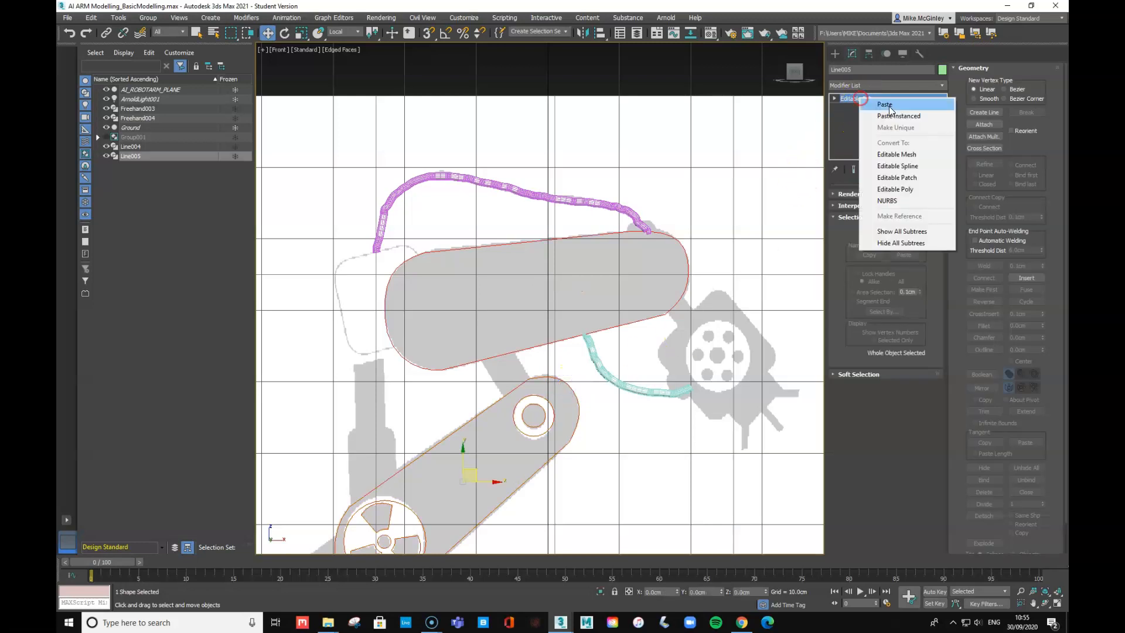
left_click(891, 113)
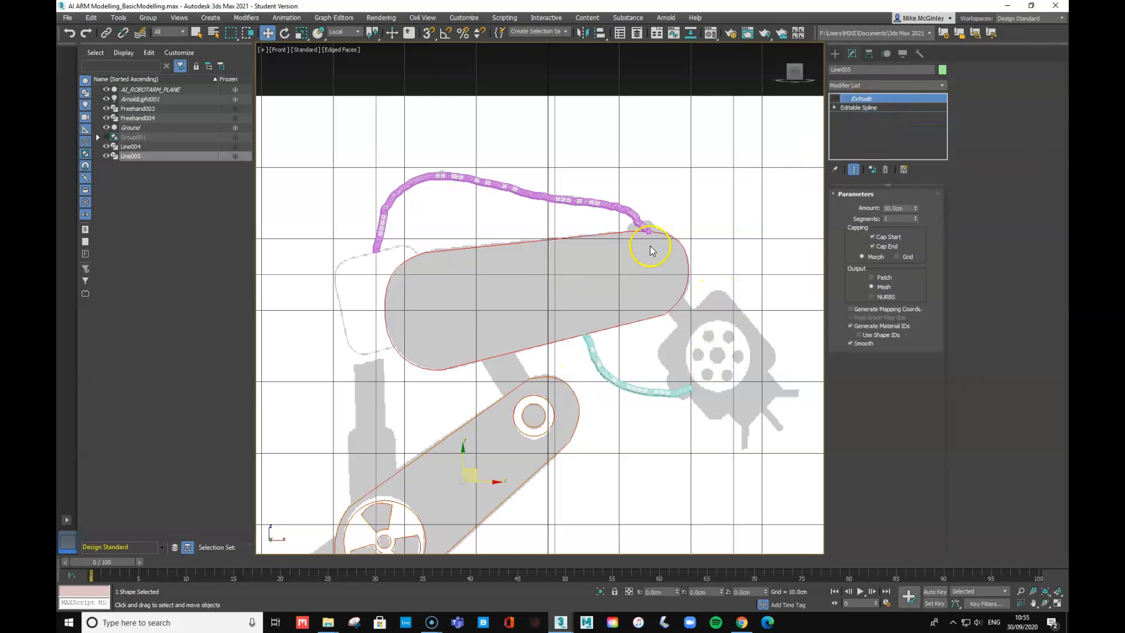
left_click(835, 98)
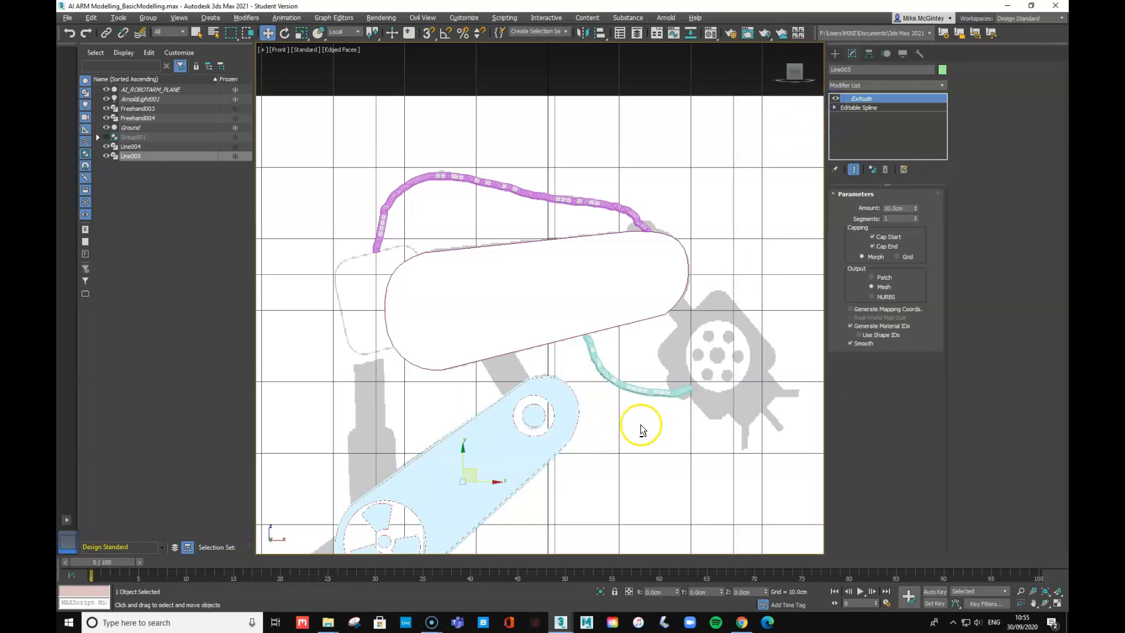
- Switch to Perspective and frame the extruded lower arm to check its 10 cm thickness
middle_click_drag(639, 427, 638, 434, "alt")
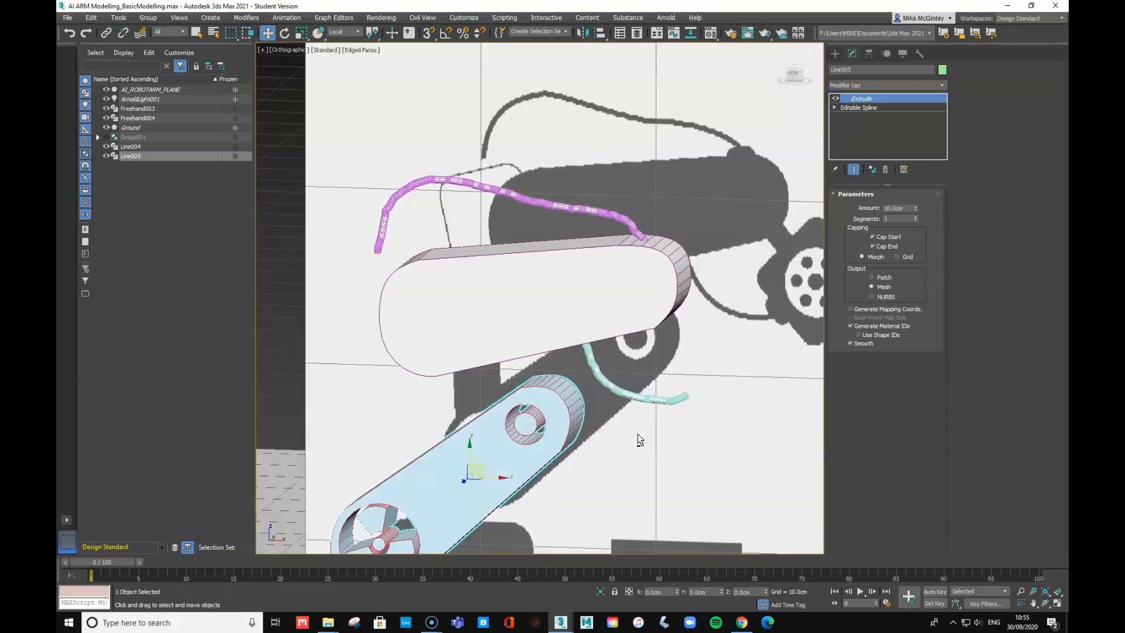
scroll(608, 454, "down", 10)
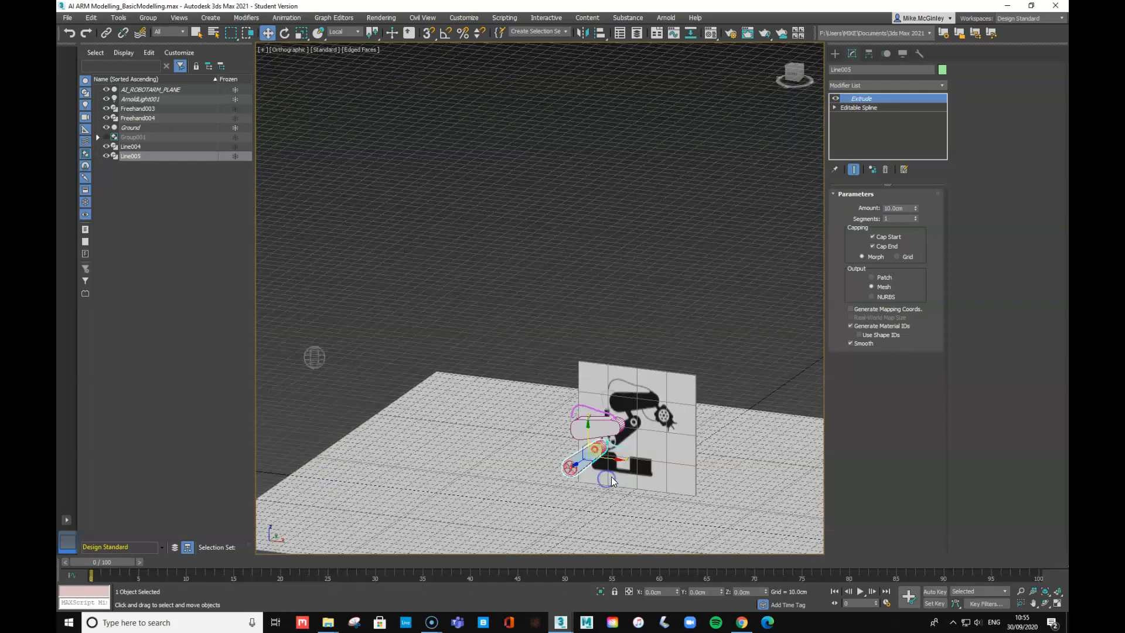
key("p")
left_click(561, 505)
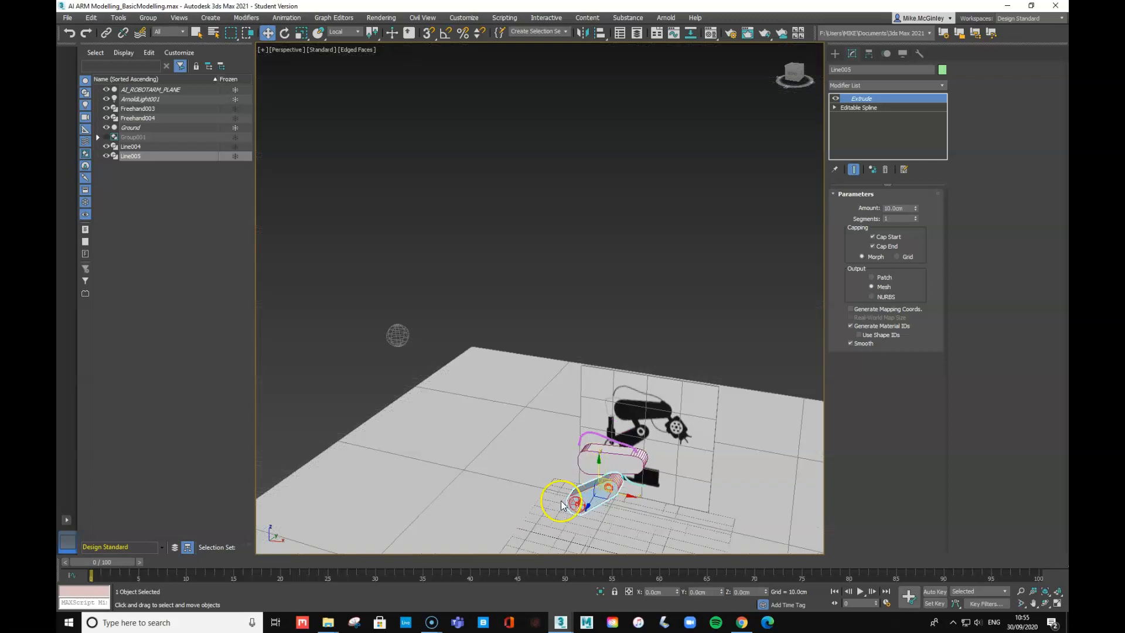
key("z")
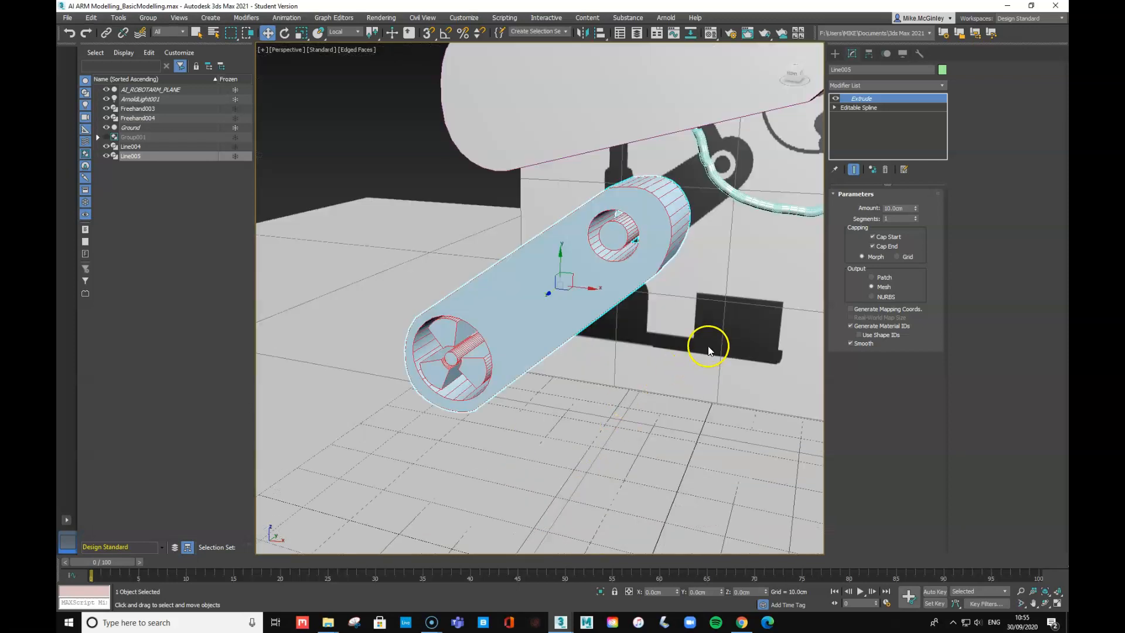
scroll(708, 346, "down", 5)
middle_click_drag(708, 346, 566, 376, "alt")
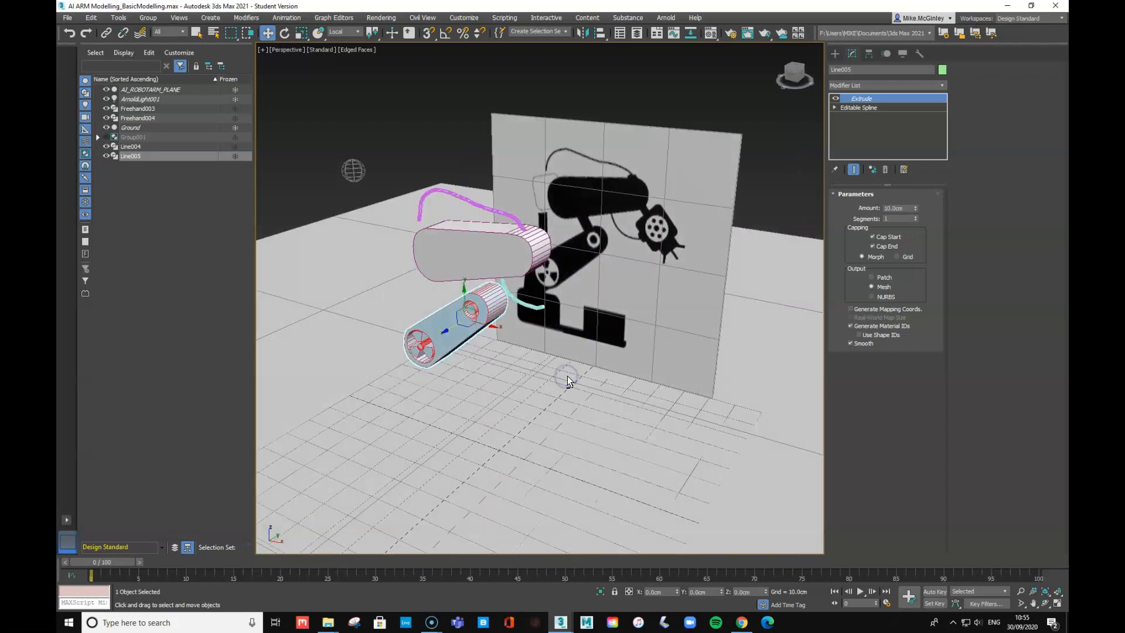
- Render the Perspective view with Shift+Q, close the render window, and return to Front view
key("shift+q")
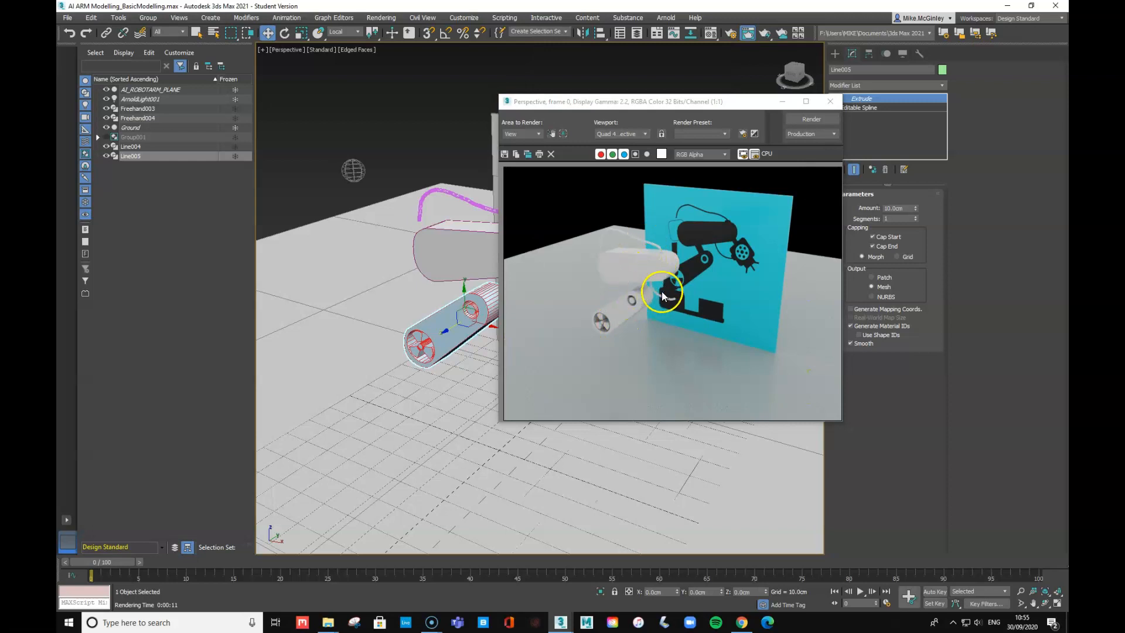
left_click(830, 102)
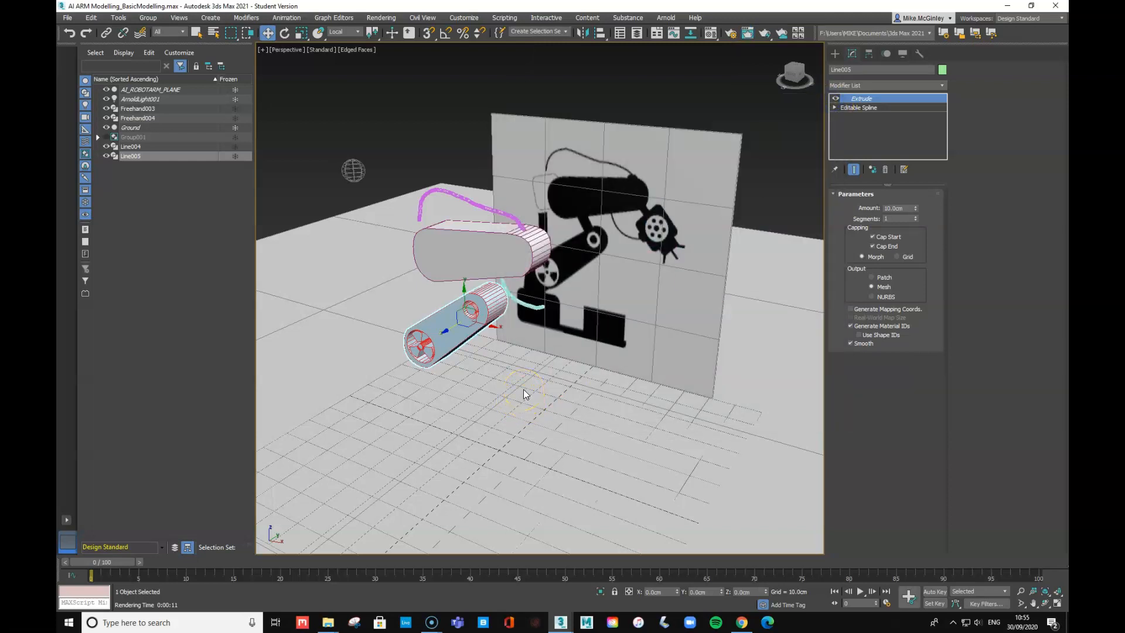
key("f")
scroll(611, 434, "down", 5)
scroll(610, 434, "up", 6)
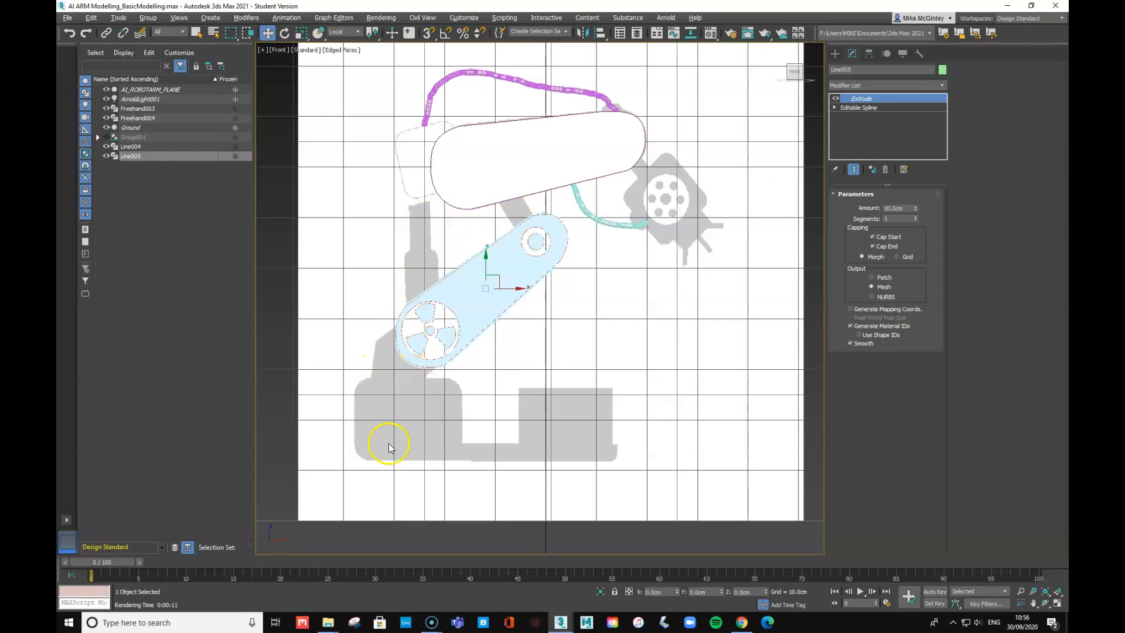
- Create Box001, about 13.248 × 18.369 cm, over the right grey base block
left_click(835, 54)
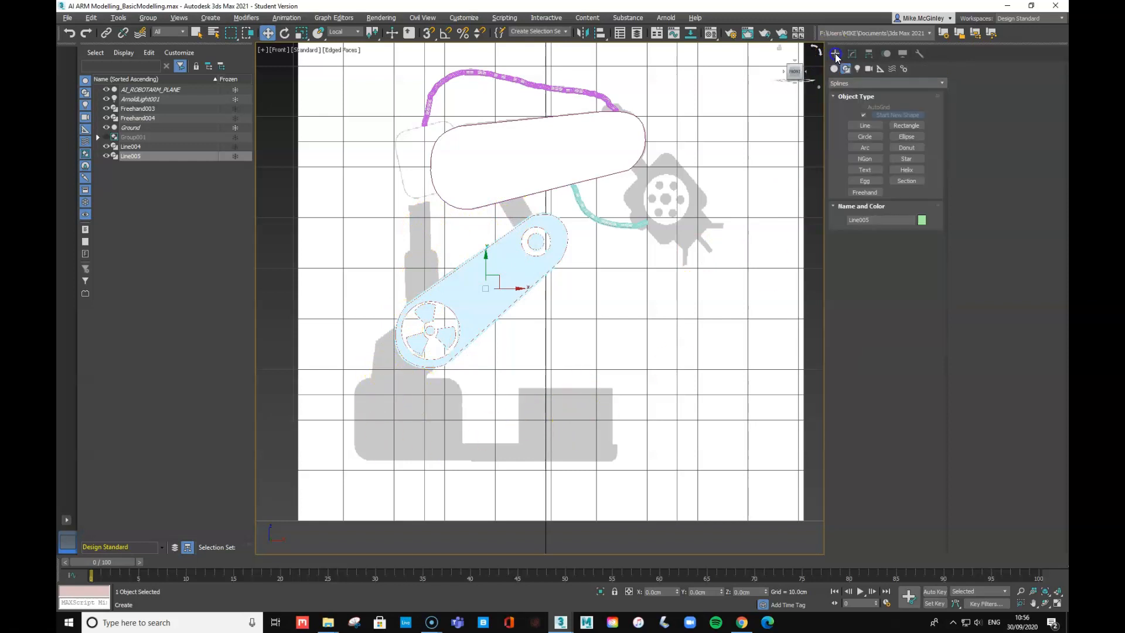
left_click(835, 68)
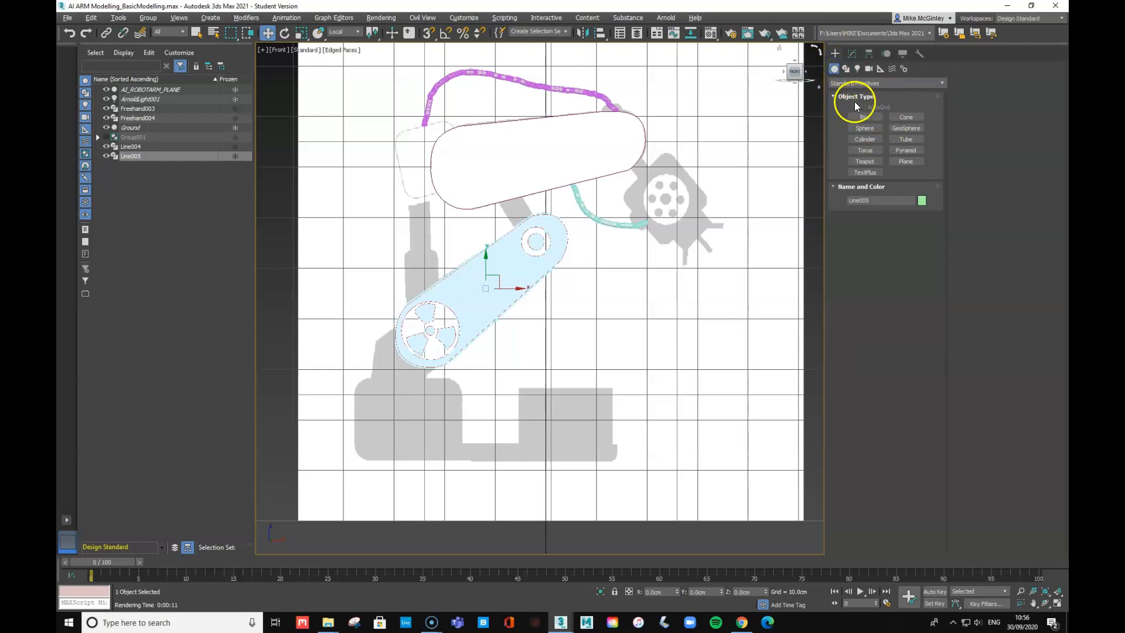
left_click(865, 118)
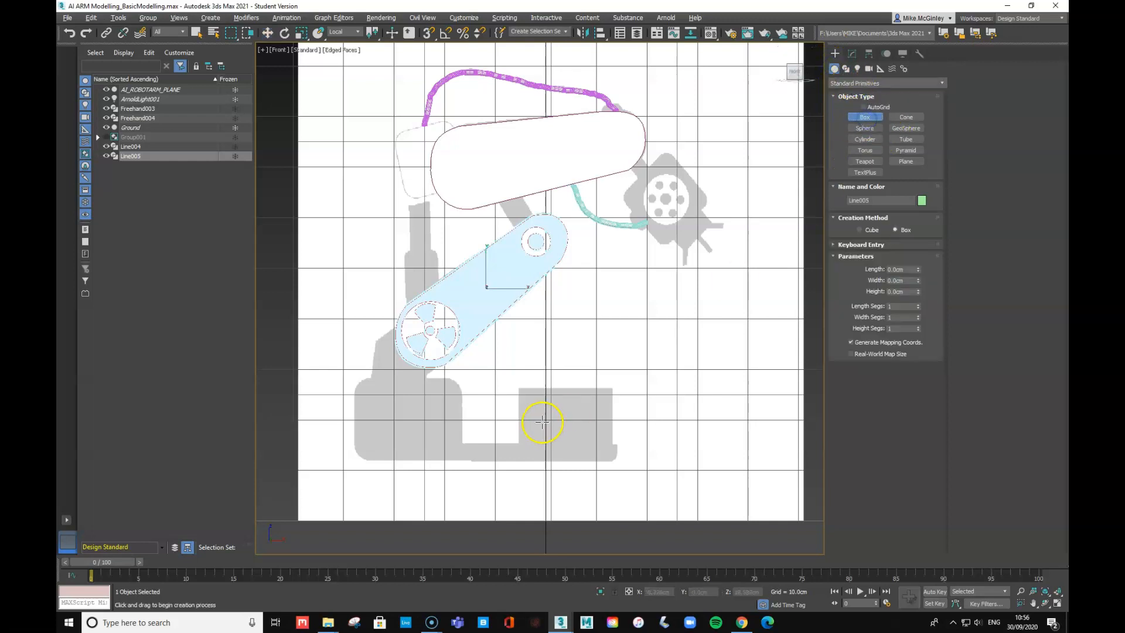
left_click_drag(519, 388, 613, 455)
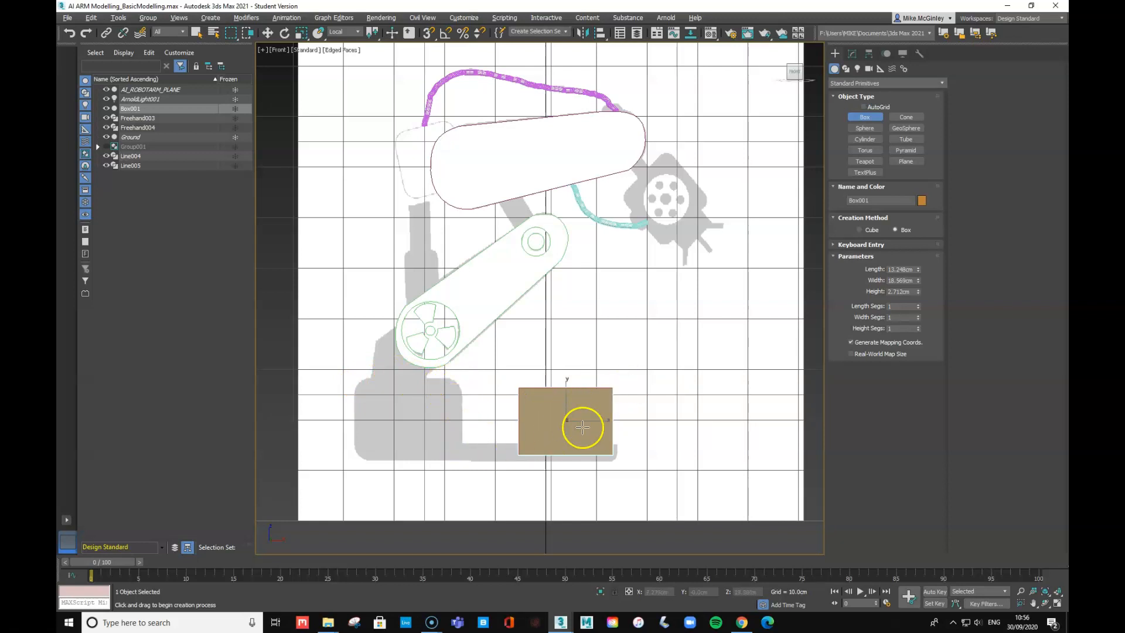
- Draw an Extended Primitives ChamferBox over the left grey block and round its edges with Fillet
left_click(852, 83)
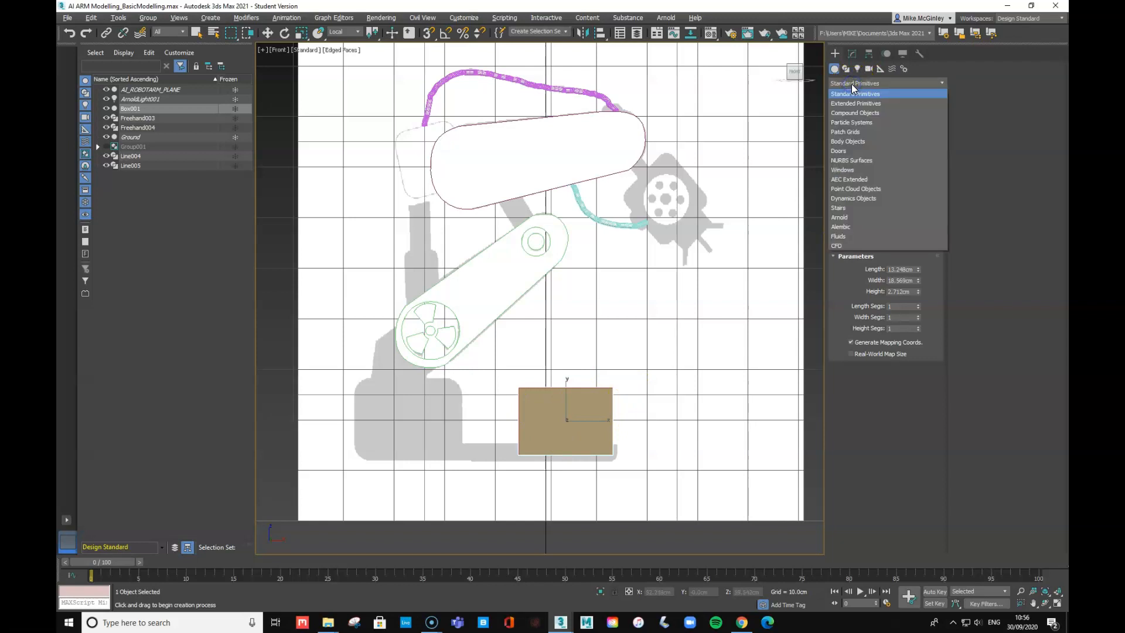
left_click(846, 103)
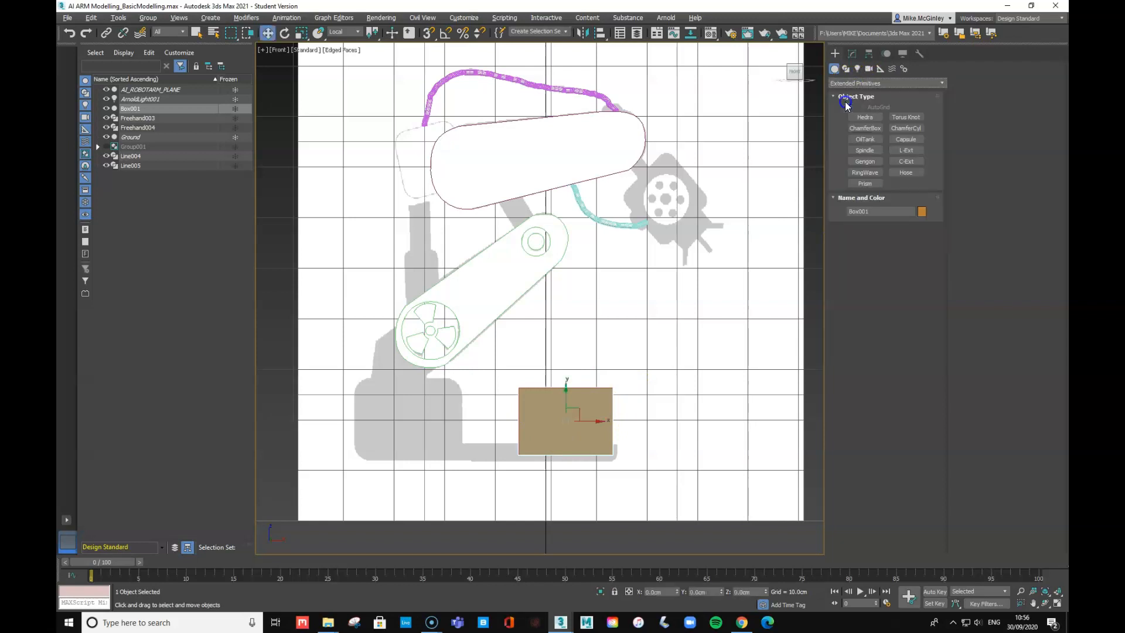
left_click(866, 127)
left_click_drag(357, 379, 461, 445)
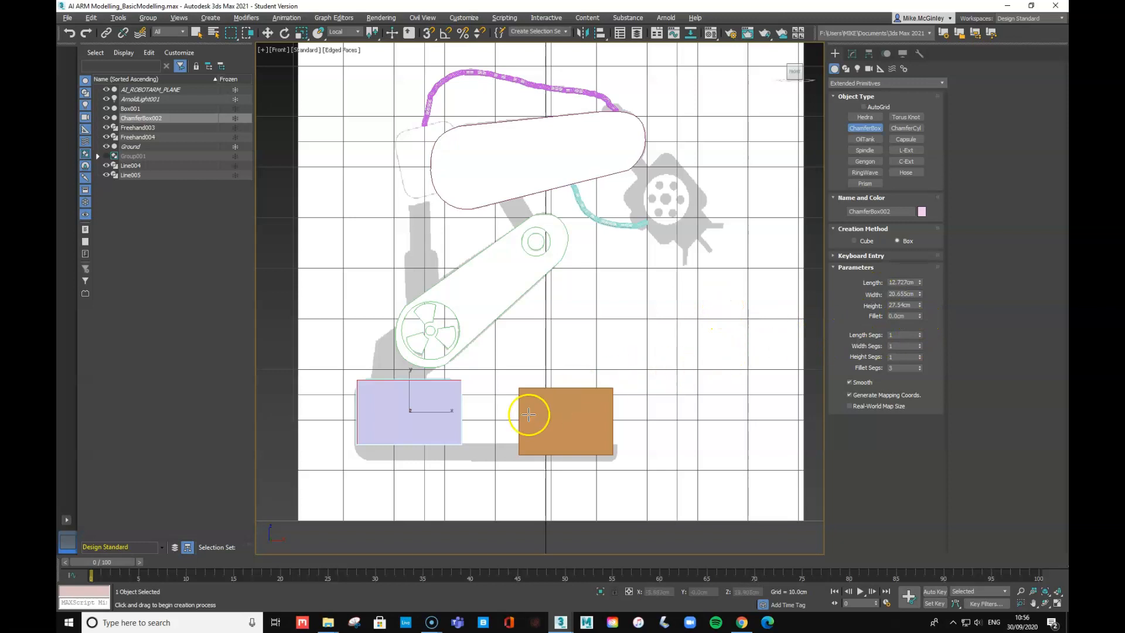
left_click(481, 412)
left_click(920, 314)
left_click_drag(919, 316, 942, 244)
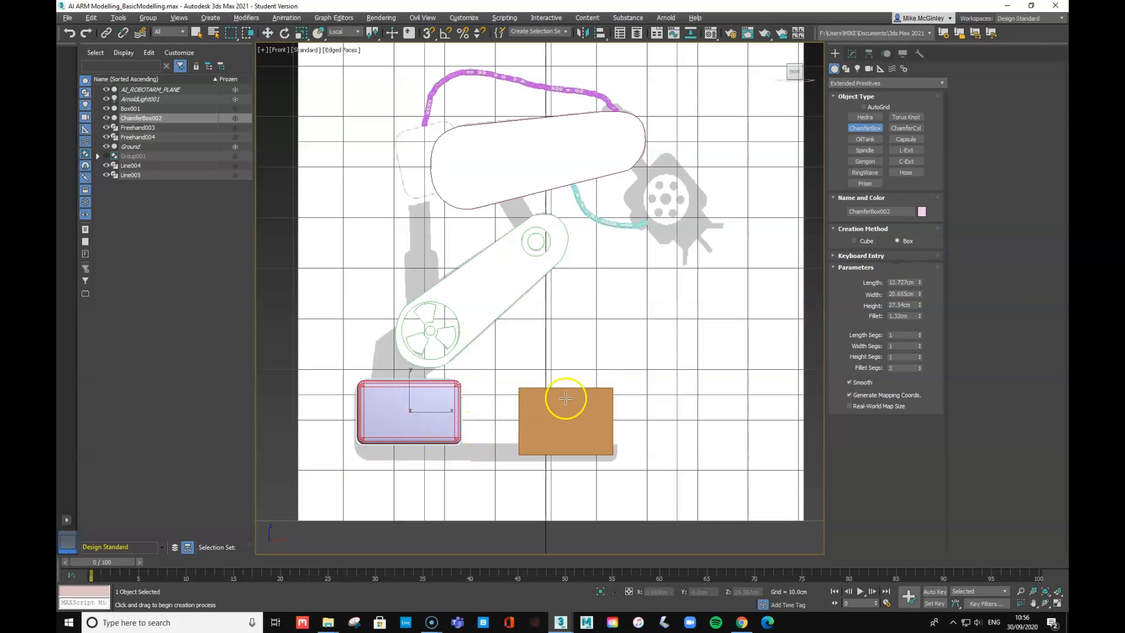
- Set the chamfer box Height to 10, then to 15 cm, checking it in Perspective
key("p")
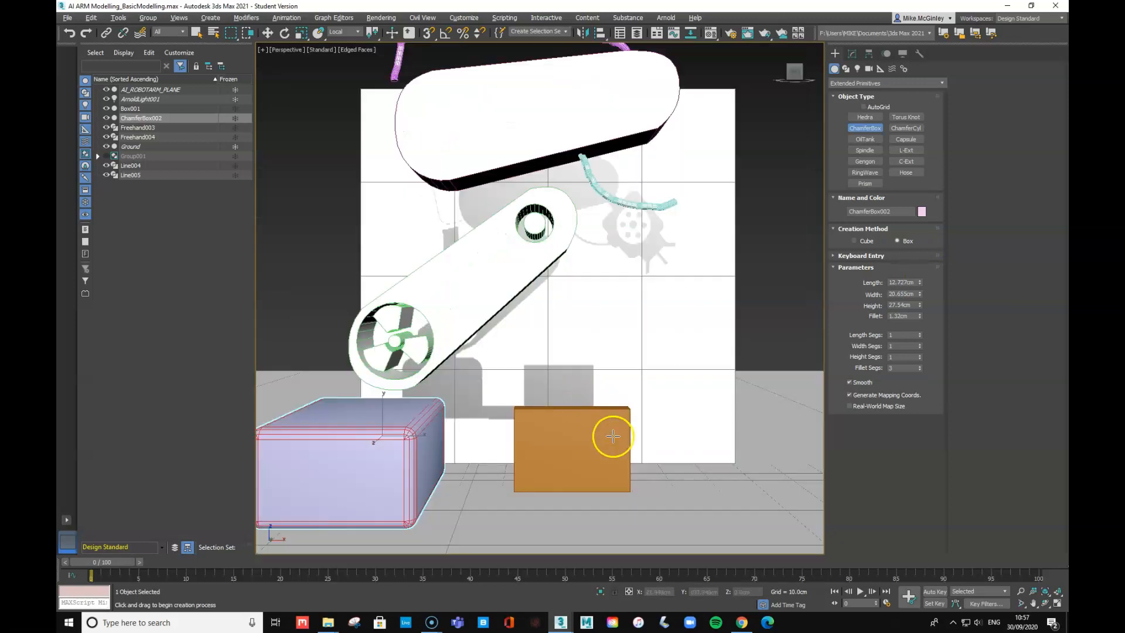
middle_click_drag(635, 457, 575, 463, "alt")
scroll(580, 462, "down", 5)
scroll(584, 459, "up", 5)
scroll(584, 459, "down", 5)
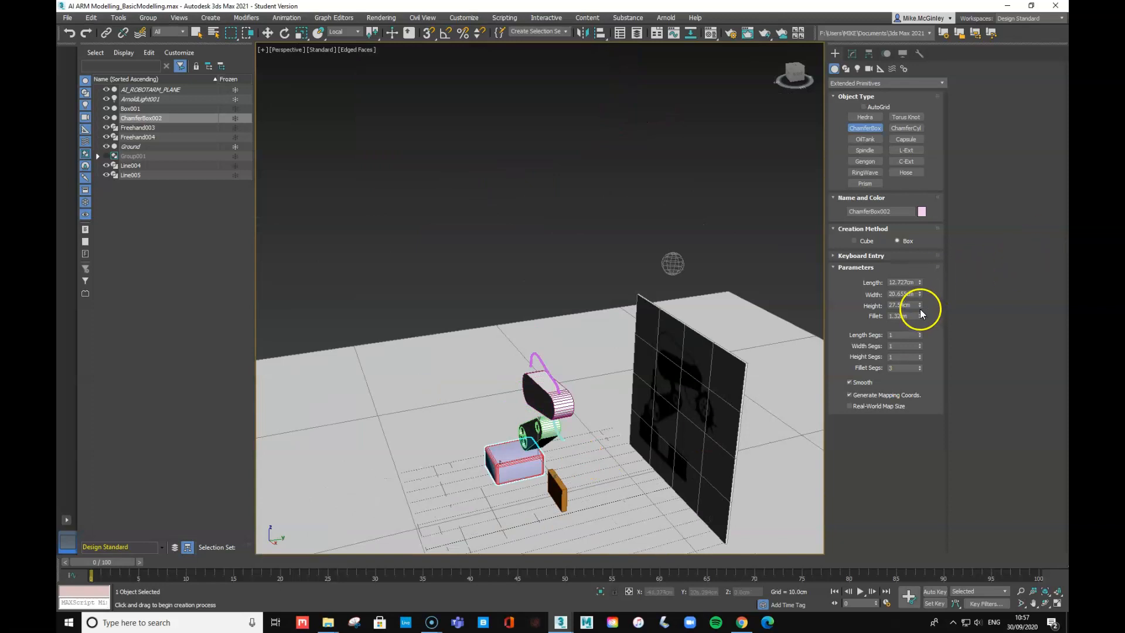
left_click_drag(920, 305, 838, 312)
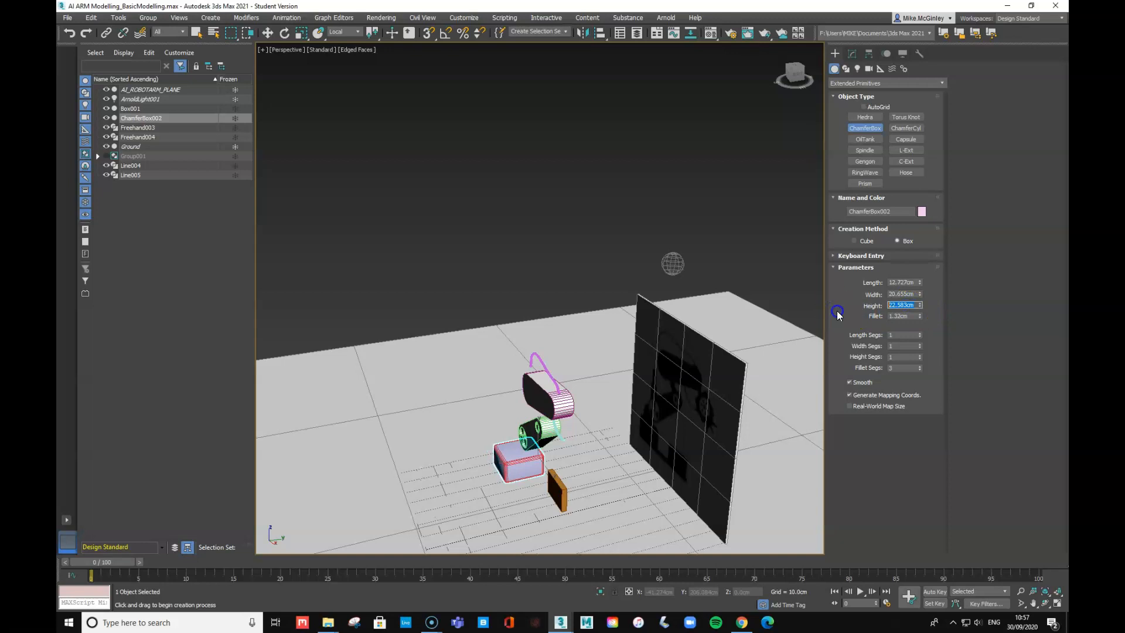
type("10")
key("Tab")
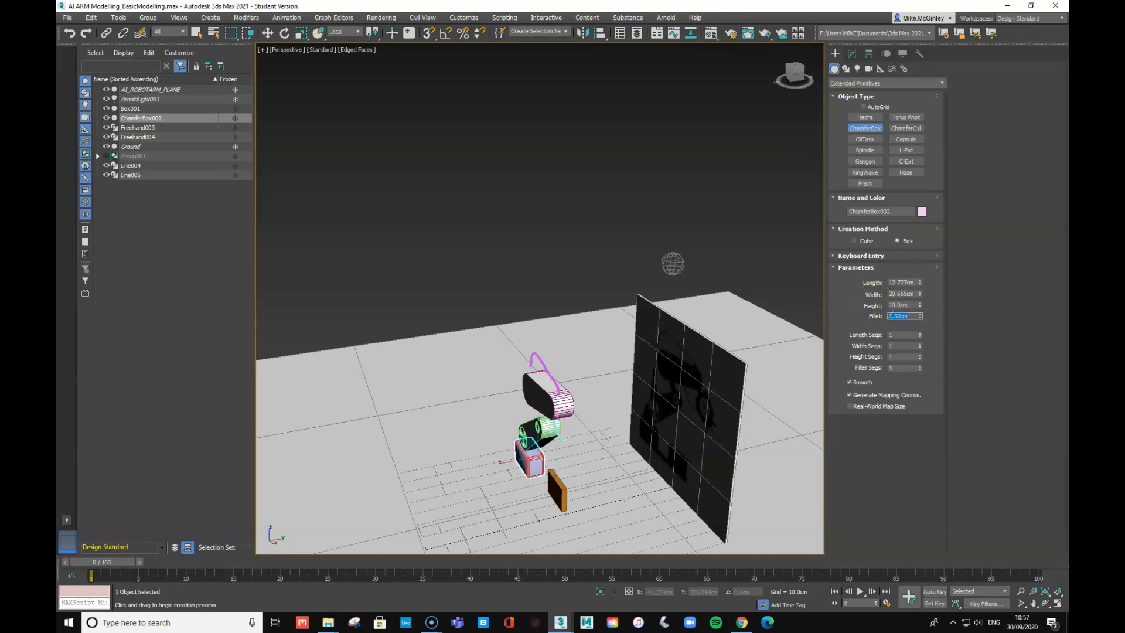
left_click_drag(908, 304, 874, 309)
type("15")
key("Tab")
left_click(566, 494)
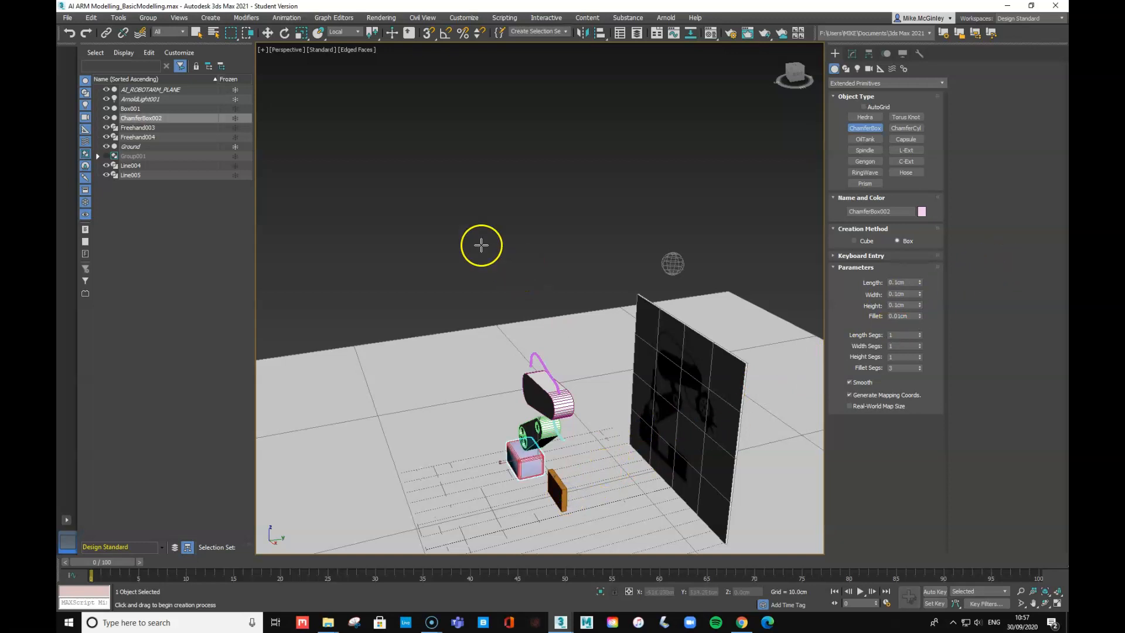
- Select the orange Box001 and set its Height to 15 cm
left_click(859, 130)
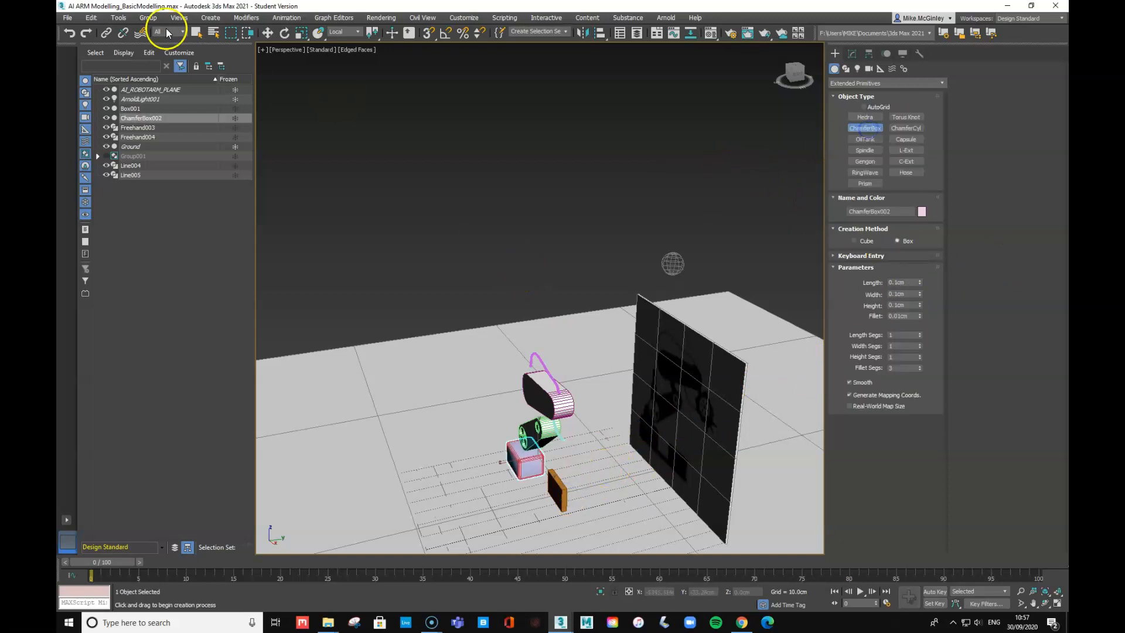
left_click(268, 32)
left_click(549, 217)
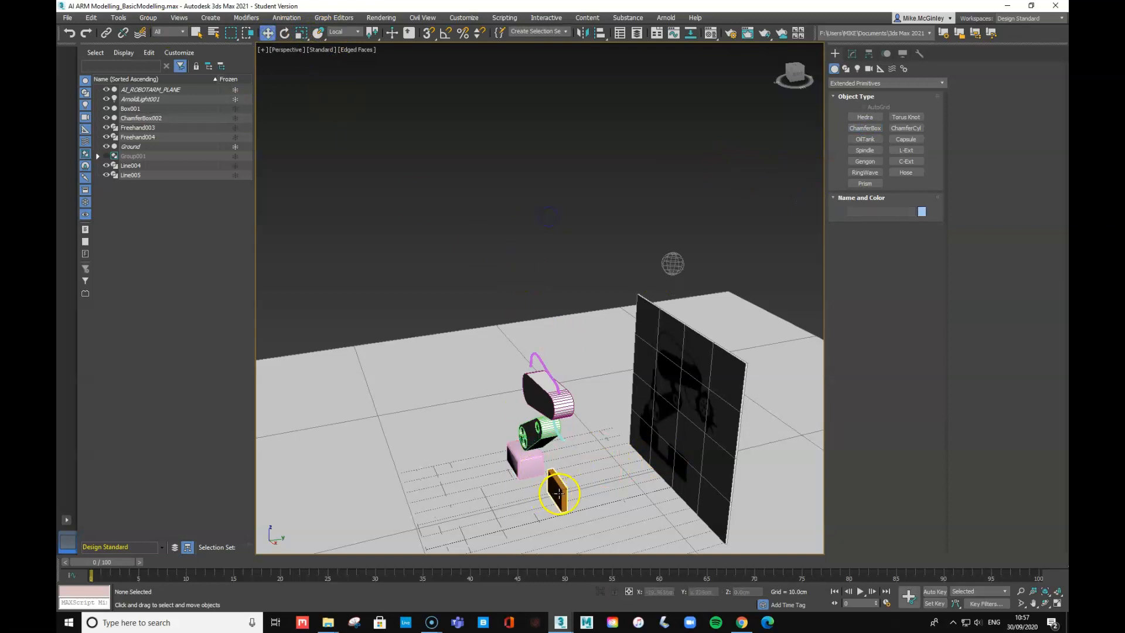
left_click(566, 494)
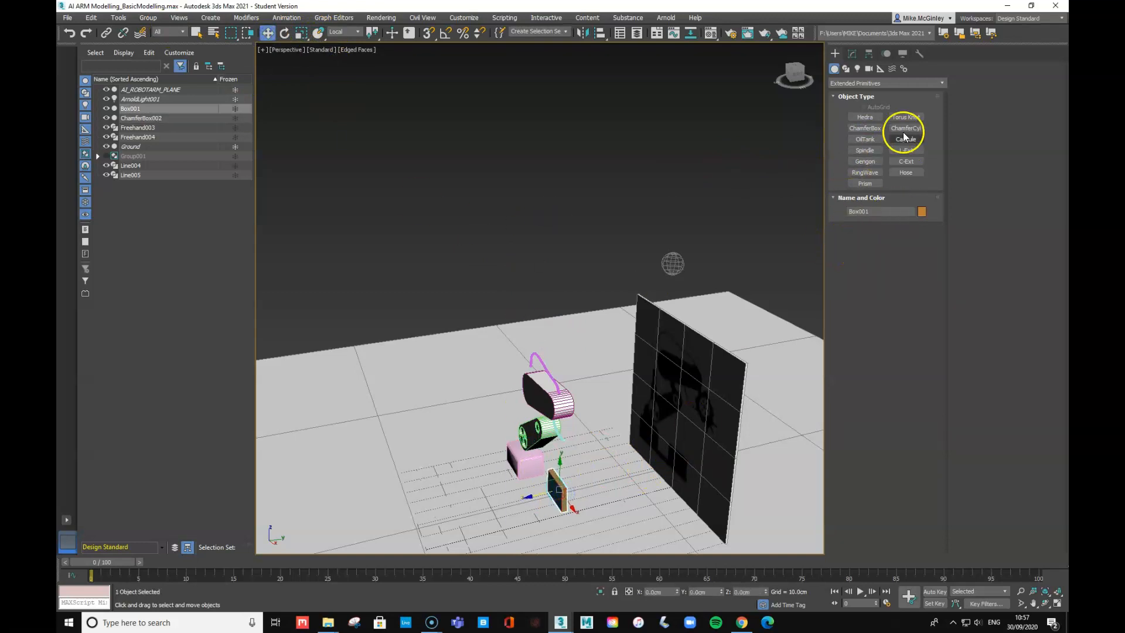
left_click(852, 54)
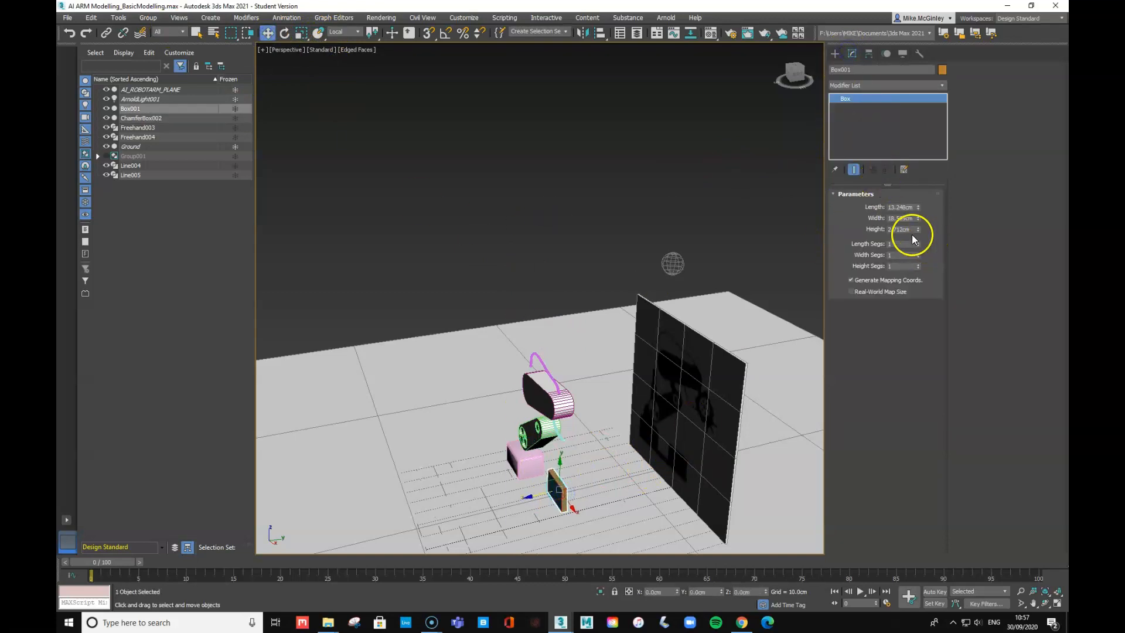
left_click_drag(910, 229, 846, 232)
type("15")
key("Tab")
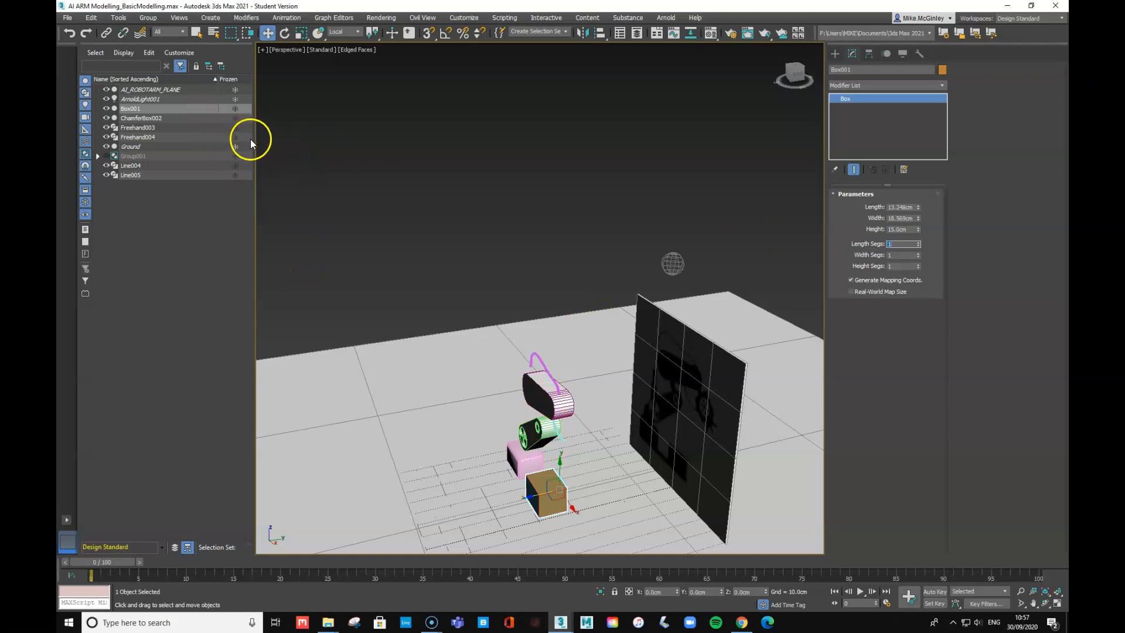
- Open the Material Editor and apply the white 03 - Default material to the box
left_click(376, 231)
key("m")
left_click_drag(276, 103, 545, 492)
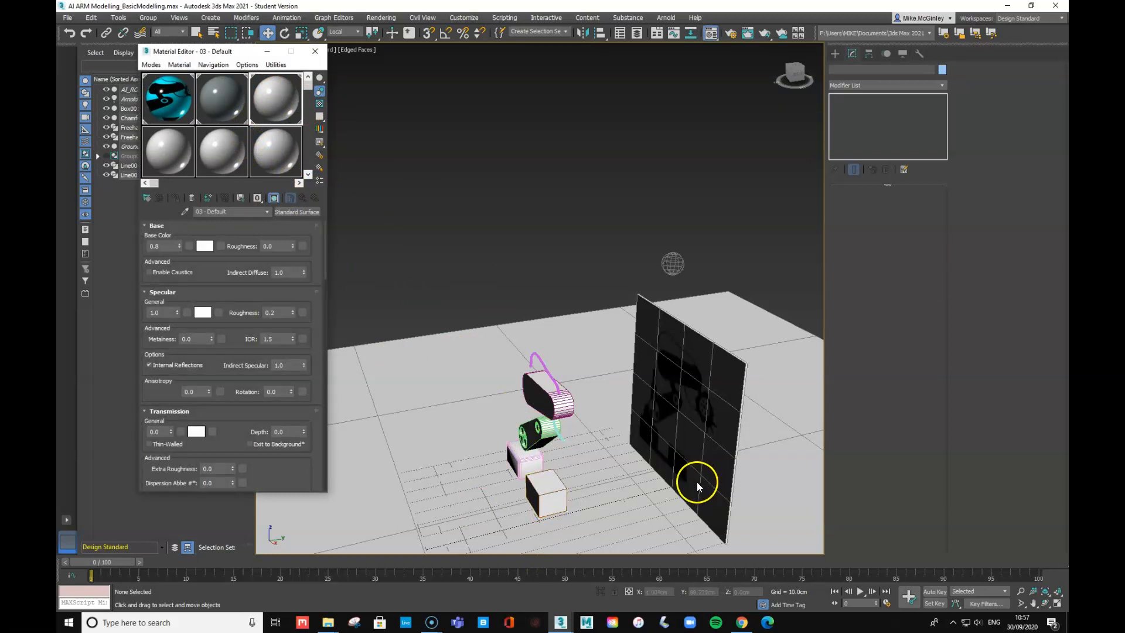
- In Front view, widen the pink chamfer box to 21.275 cm
key("f")
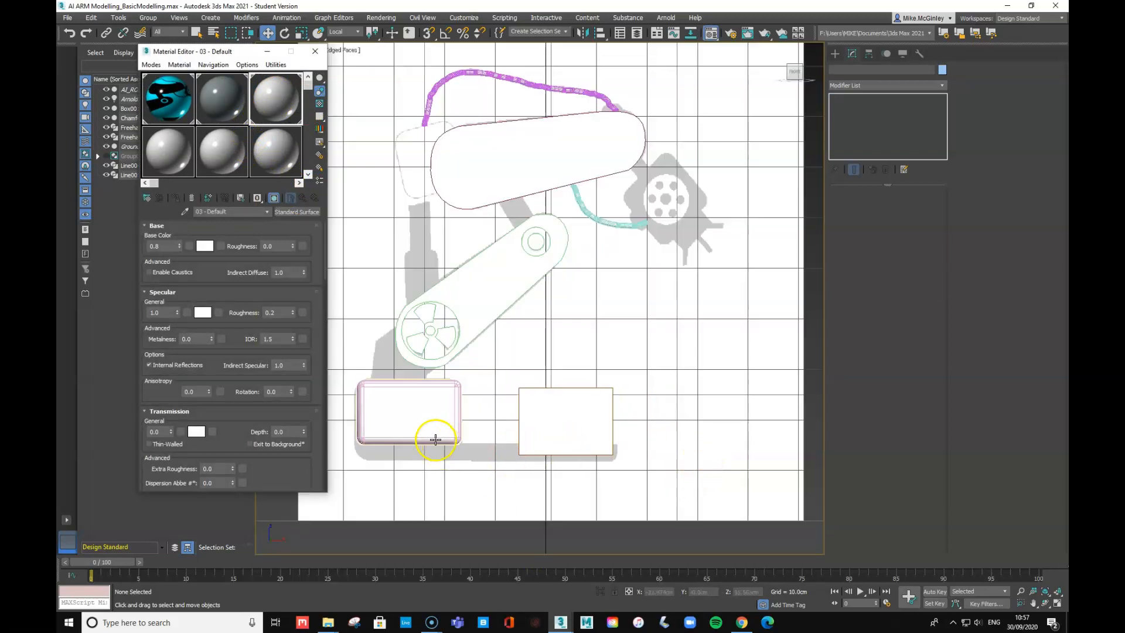
left_click(436, 439)
left_click_drag(919, 221, 923, 194)
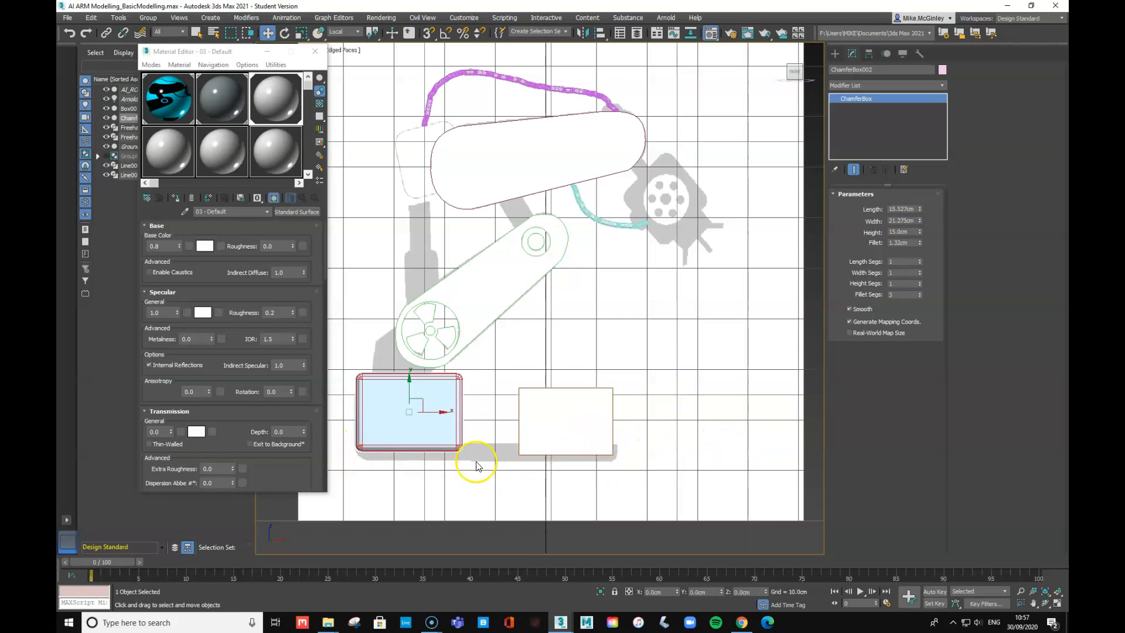
- Start creating a Standard Primitives Box
left_click(834, 54)
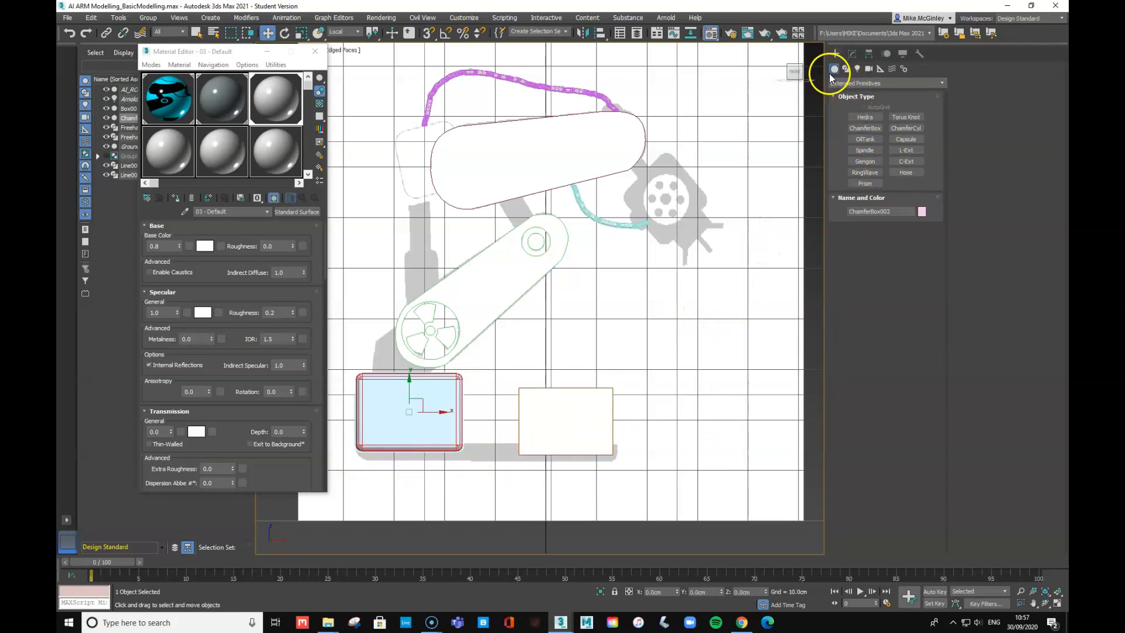
left_click(856, 83)
left_click(855, 93)
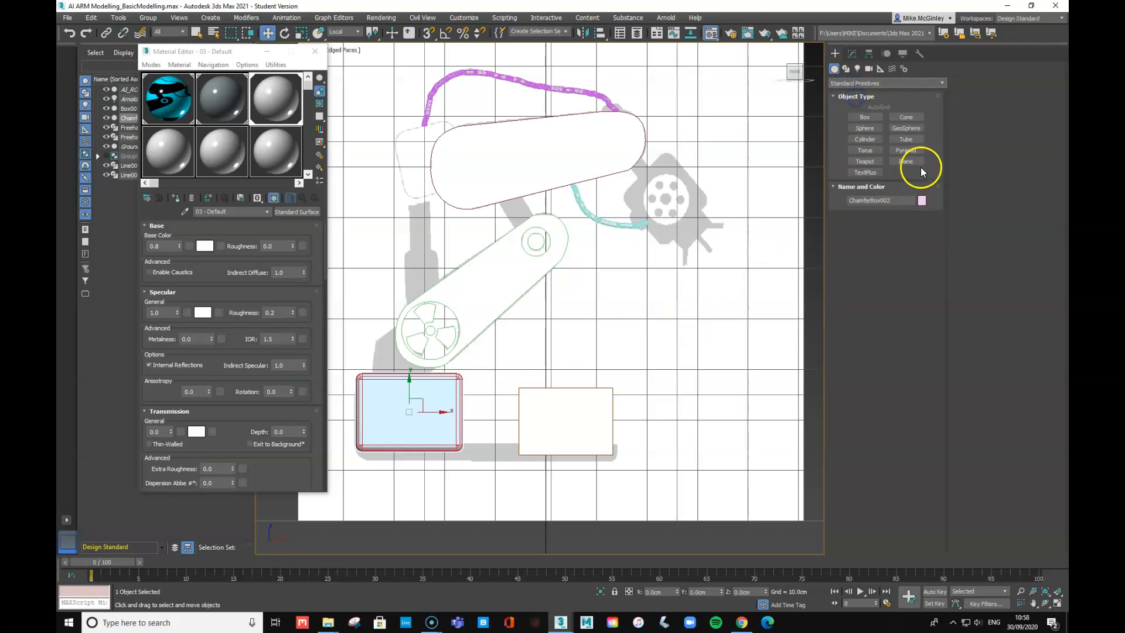
left_click(865, 117)
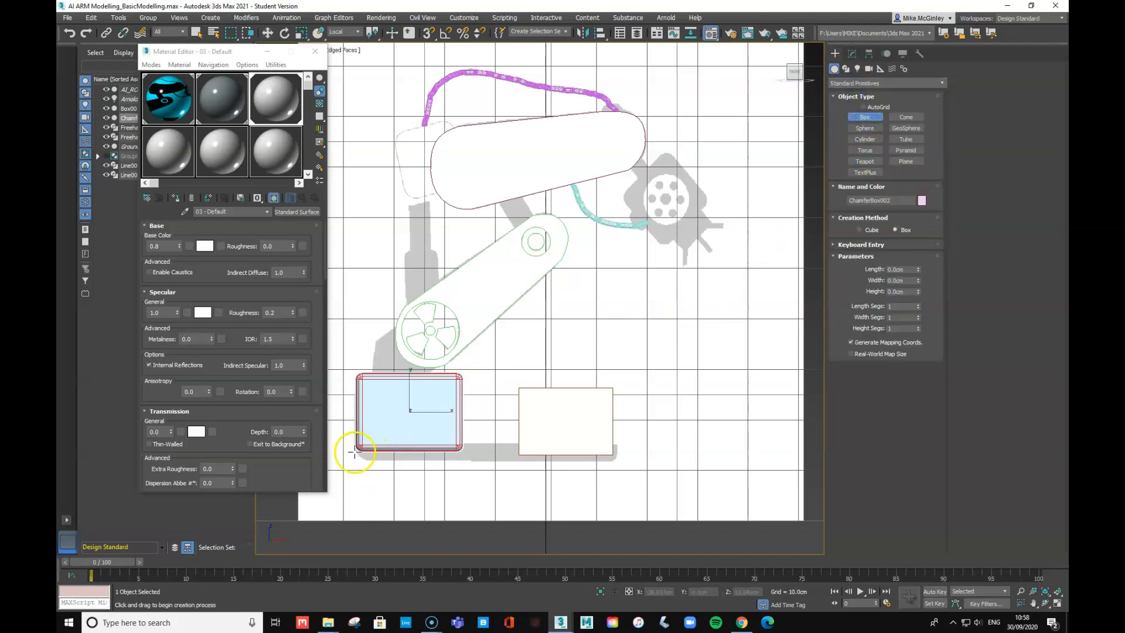
- Draw Box002 as a 52.681 cm-wide base plate under both blocks, Height 15
left_click_drag(350, 447, 619, 466)
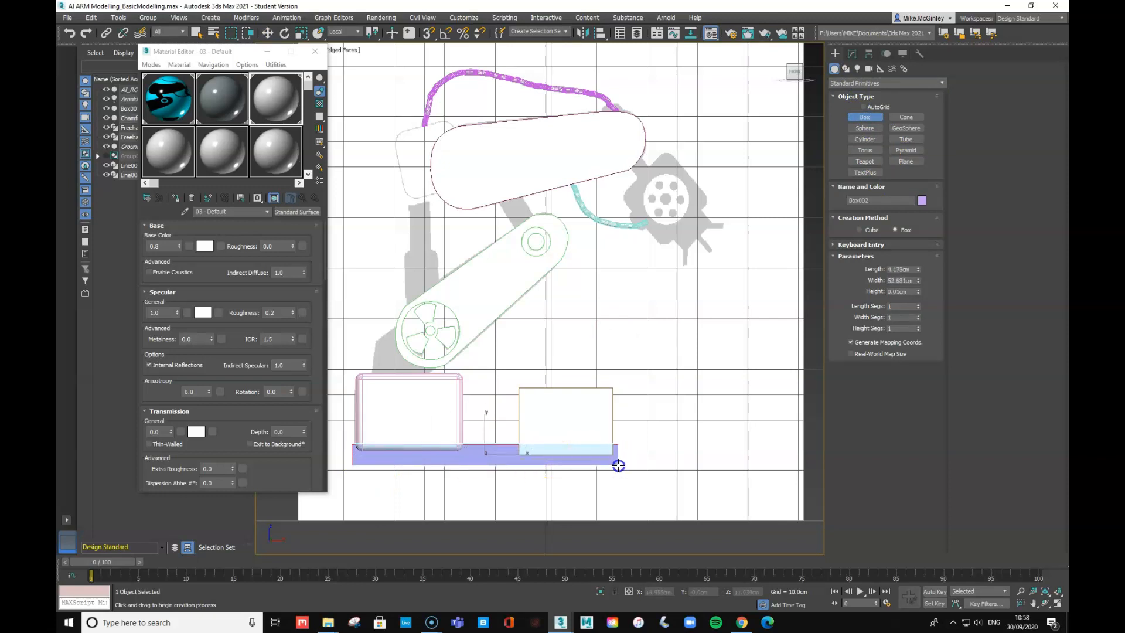
left_click(620, 467)
middle_click(809, 470)
key("p")
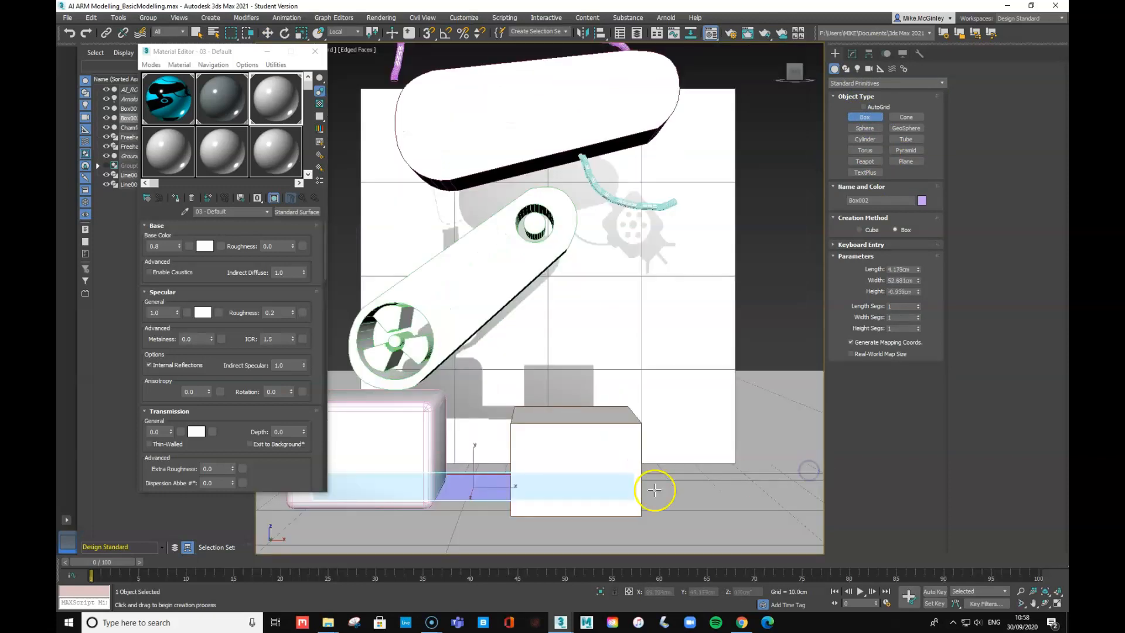
middle_click_drag(694, 474, 621, 508, "alt")
scroll(604, 452, "down", 5)
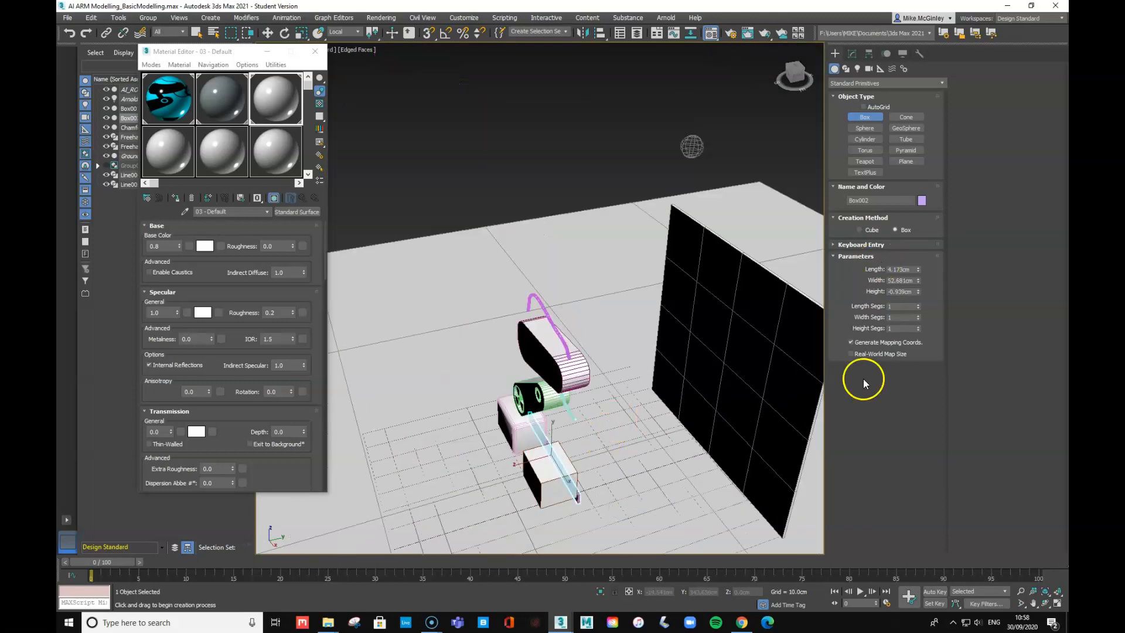
left_click(906, 291)
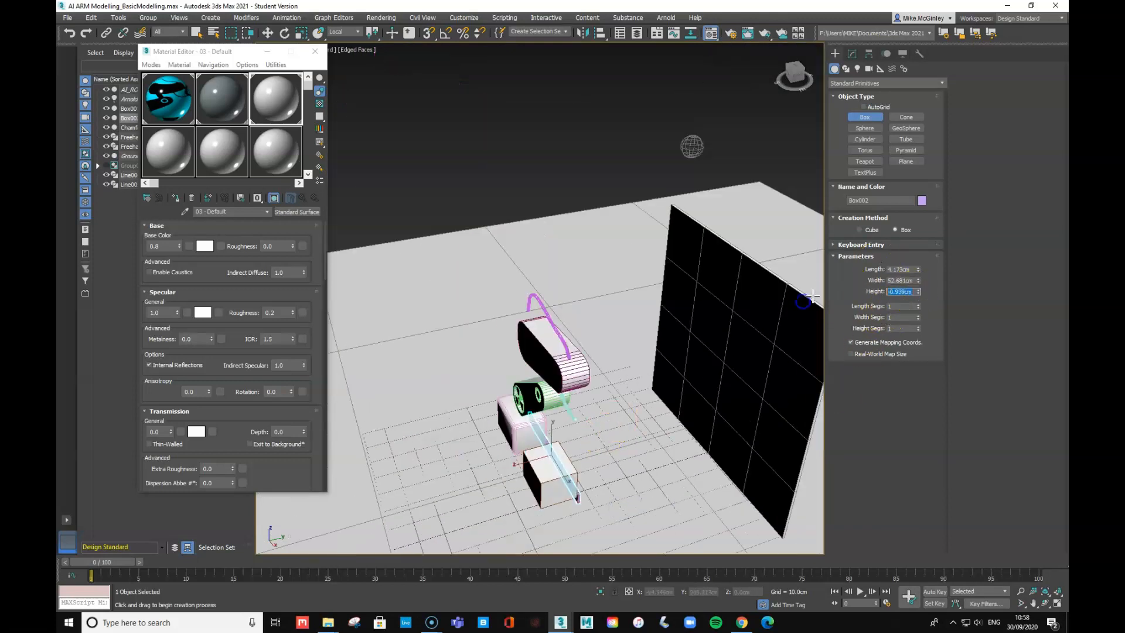
type("15")
key("Tab")
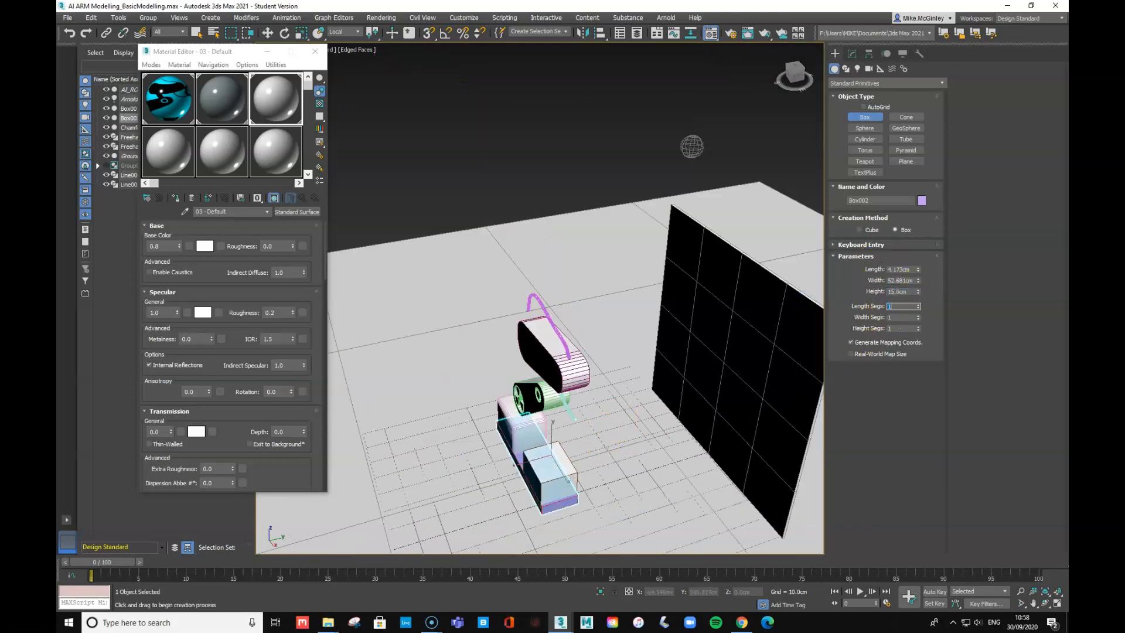
- Drag the 03 - Default material onto the base plate and orbit to a low frontal view
left_click_drag(276, 97, 575, 477)
middle_click_drag(575, 477, 621, 459, "alt")
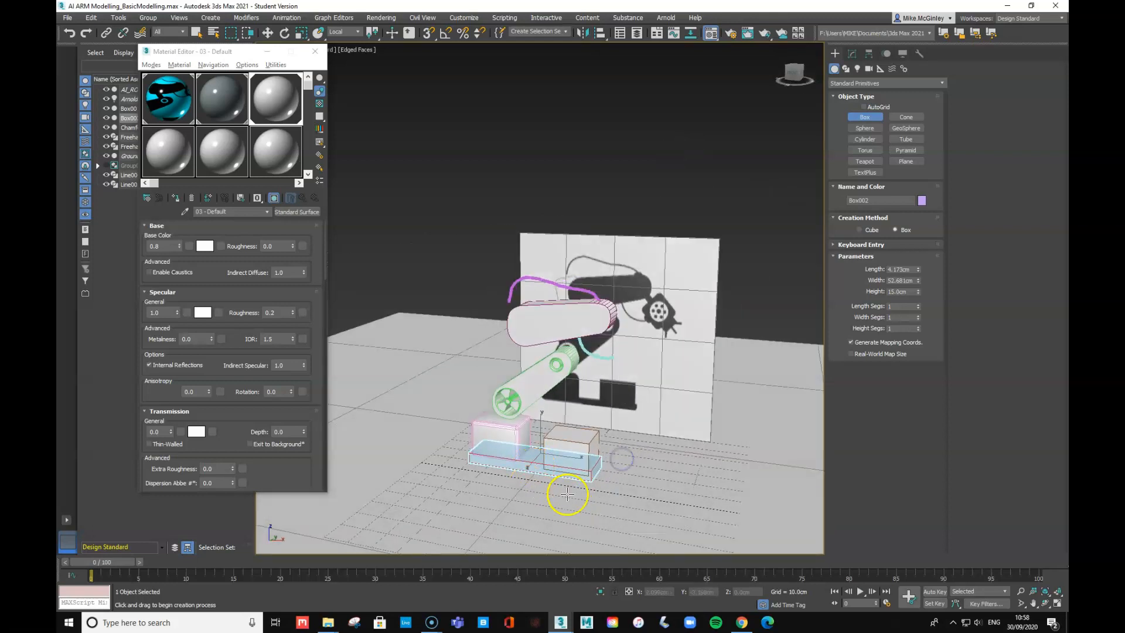
left_click(267, 33)
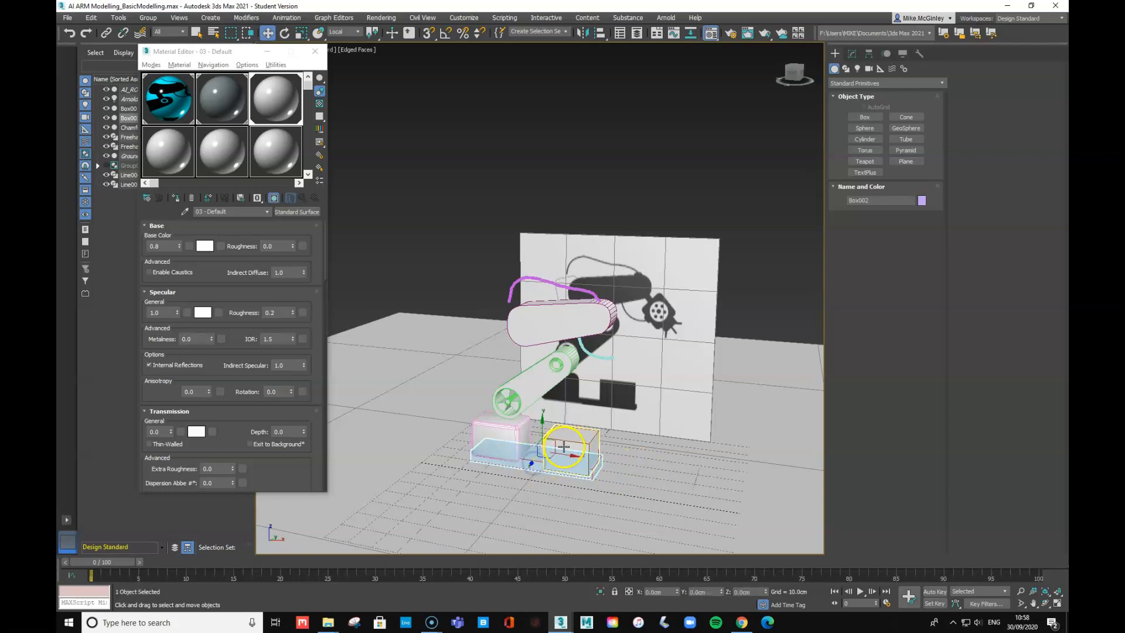
left_click(396, 409)
middle_click_drag(514, 435, 559, 445, "alt")
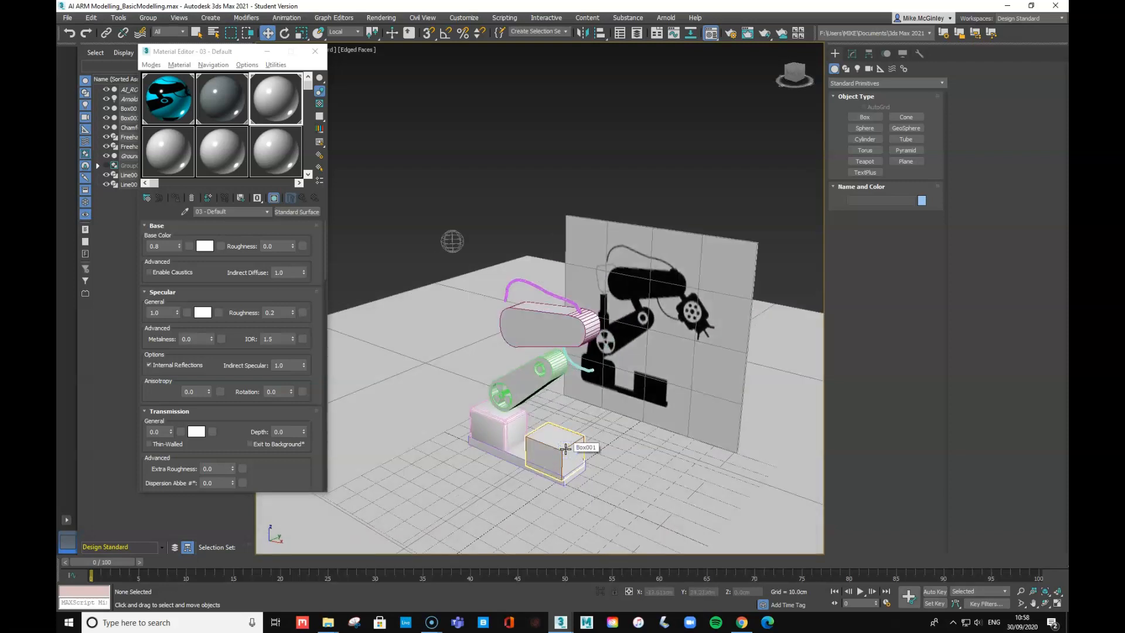
- Render the Perspective viewport of the white robot arm and base against the blue backdrop
key("shift+q")
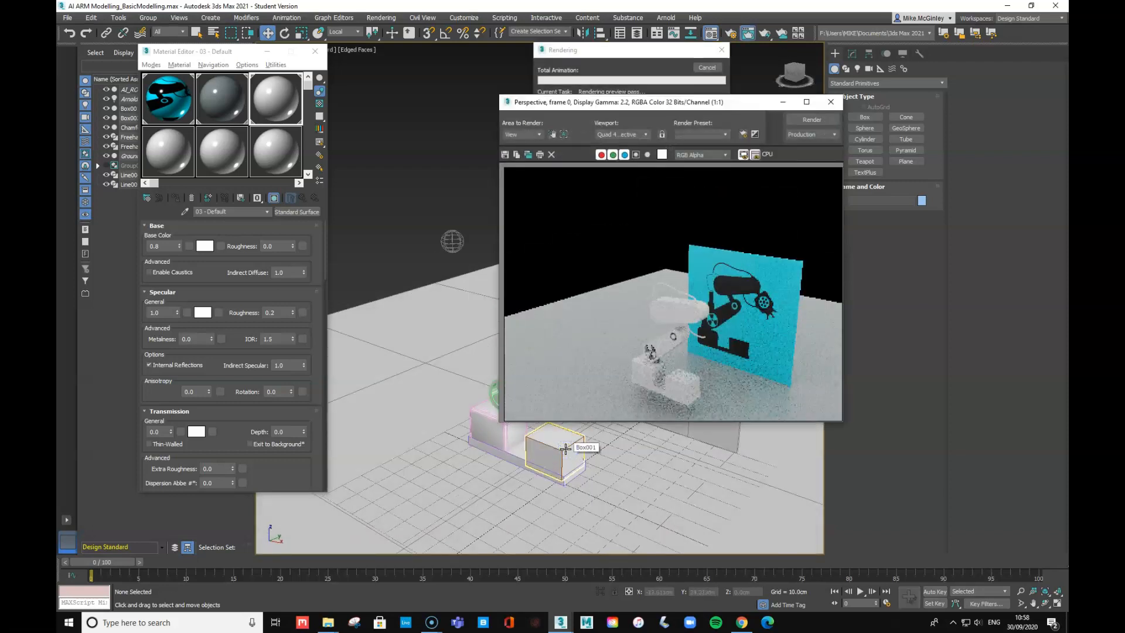